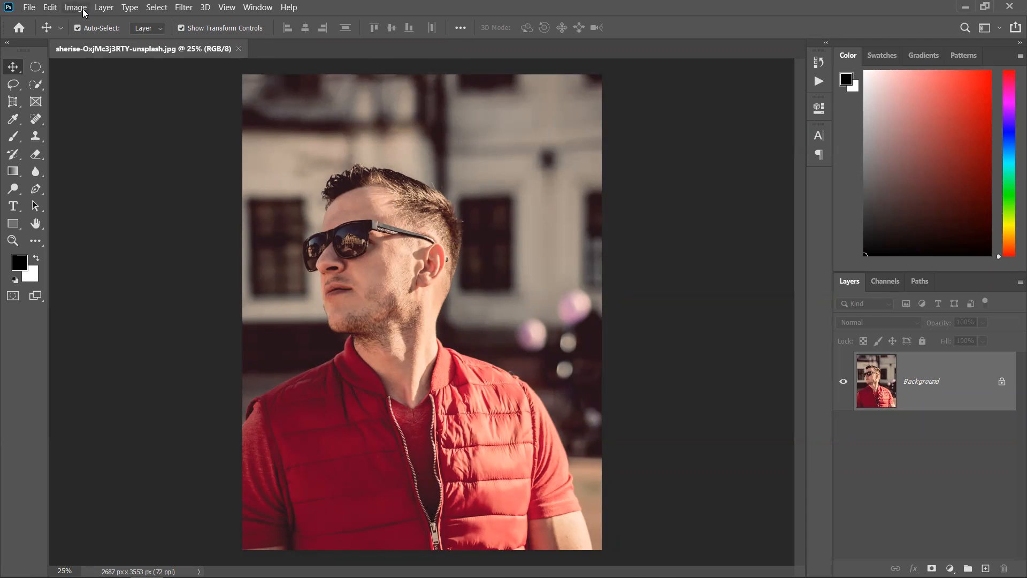
{"action": "mouse_move", "coordinate": [29, 7]}
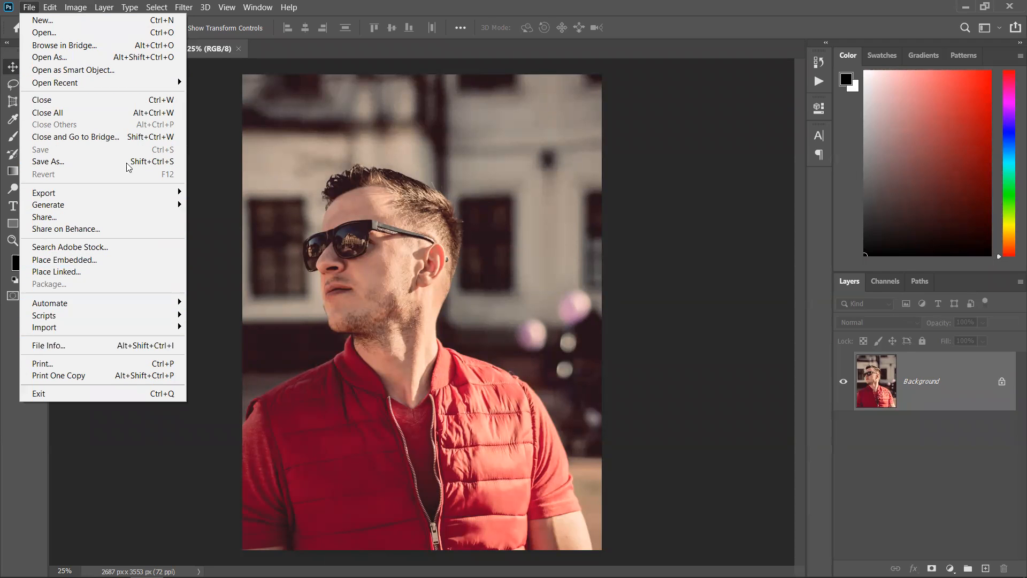
{"action": "left_click", "coordinate": [204, 7]}
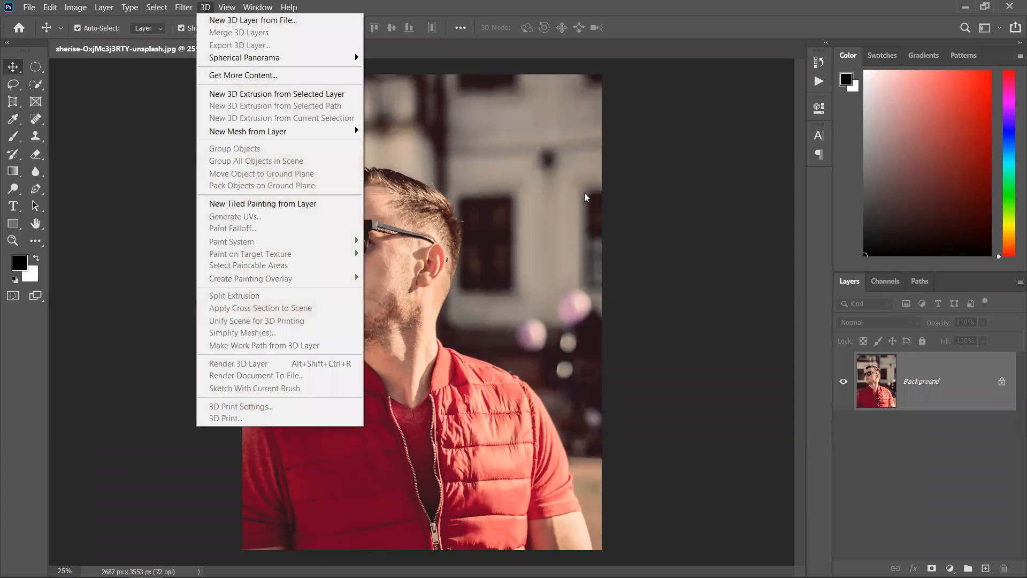
{"action": "left_click", "coordinate": [648, 212]}
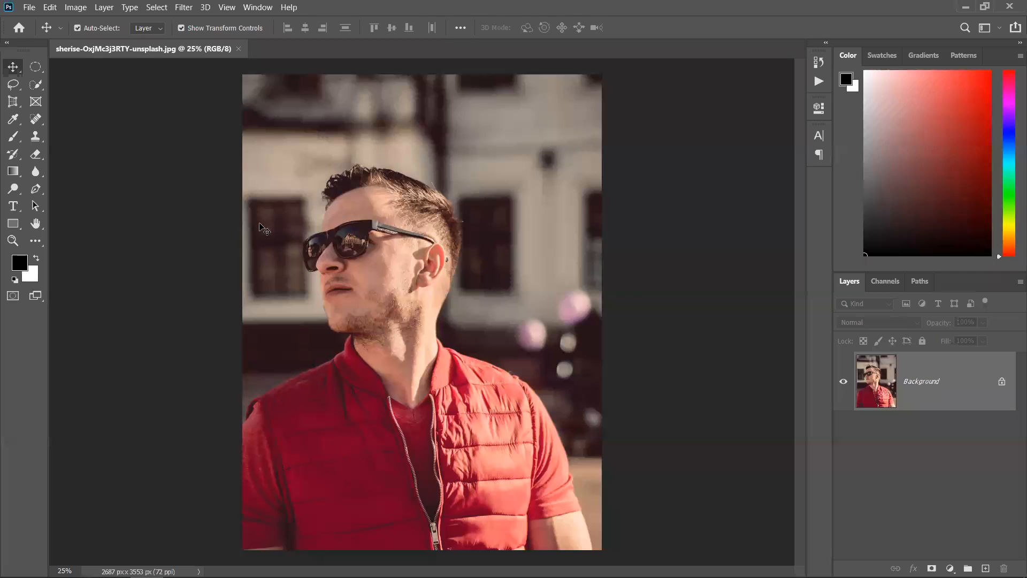
Step: Select the man's body, face and hair with the Quick Selection tool
{"action": "left_click", "coordinate": [35, 84]}
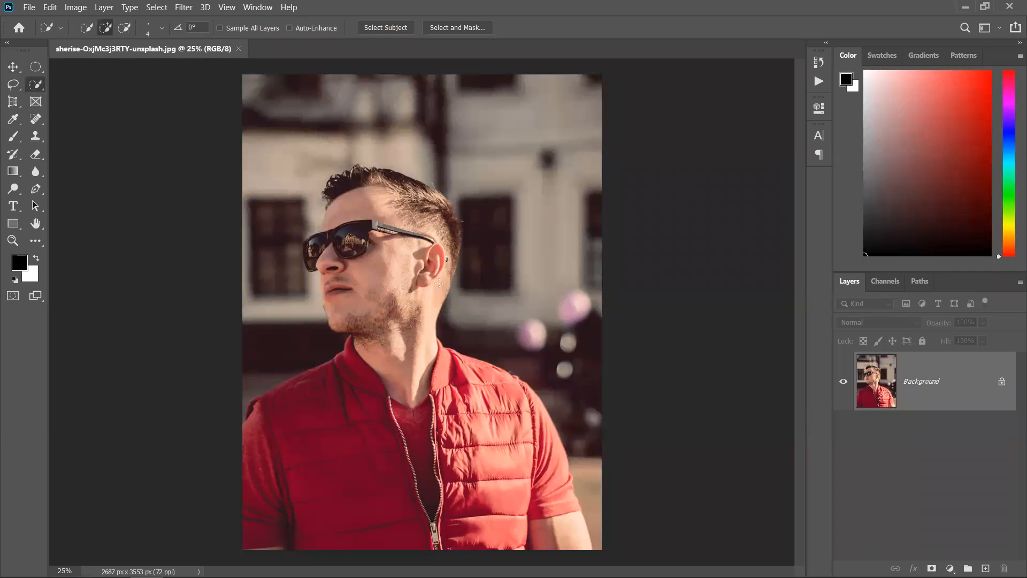
{"action": "mouse_move", "coordinate": [372, 385]}
{"action": "left_mouse_down"}
{"action": "mouse_move", "coordinate": [390, 257]}
{"action": "mouse_move", "coordinate": [384, 553]}
{"action": "left_mouse_up"}
{"action": "mouse_move", "coordinate": [423, 471]}
{"action": "left_mouse_down"}
{"action": "mouse_move", "coordinate": [502, 454]}
{"action": "mouse_move", "coordinate": [542, 532]}
{"action": "mouse_move", "coordinate": [567, 527]}
{"action": "mouse_move", "coordinate": [523, 428]}
{"action": "mouse_move", "coordinate": [455, 364]}
{"action": "mouse_move", "coordinate": [278, 385]}
{"action": "mouse_move", "coordinate": [343, 337]}
{"action": "mouse_move", "coordinate": [353, 192]}
{"action": "mouse_move", "coordinate": [320, 244]}
{"action": "left_mouse_up"}
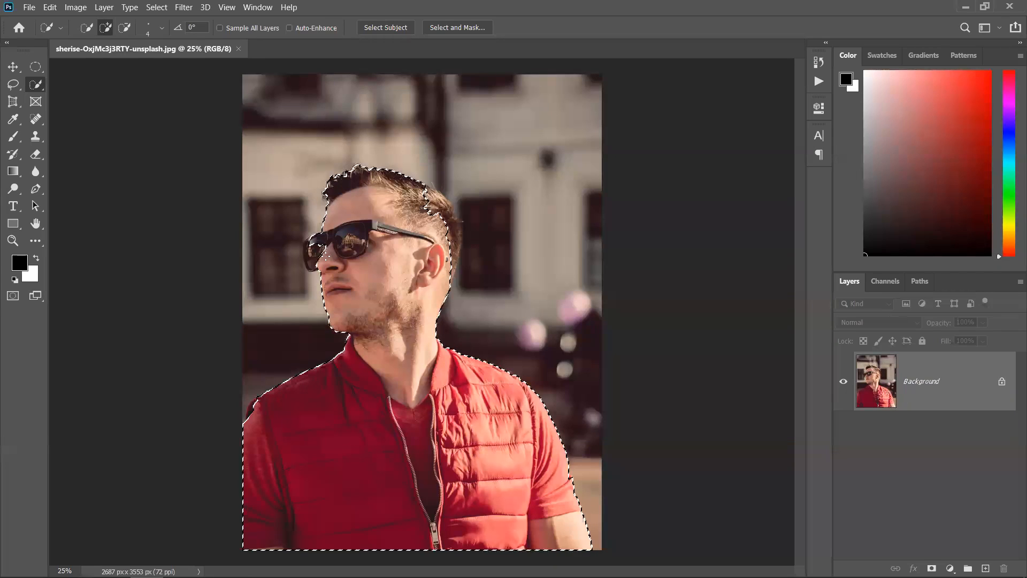
{"action": "mouse_move", "coordinate": [397, 219]}
{"action": "left_mouse_down"}
{"action": "mouse_move", "coordinate": [427, 202]}
{"action": "mouse_move", "coordinate": [439, 208]}
{"action": "mouse_move", "coordinate": [455, 238]}
{"action": "mouse_move", "coordinate": [448, 267]}
{"action": "left_mouse_up"}
Step: Add the missed part of the sunglasses' front lens and frame to the selection
{"action": "scroll", "coordinate": [319, 262], "scroll_direction": "up", "scroll_amount": 5}
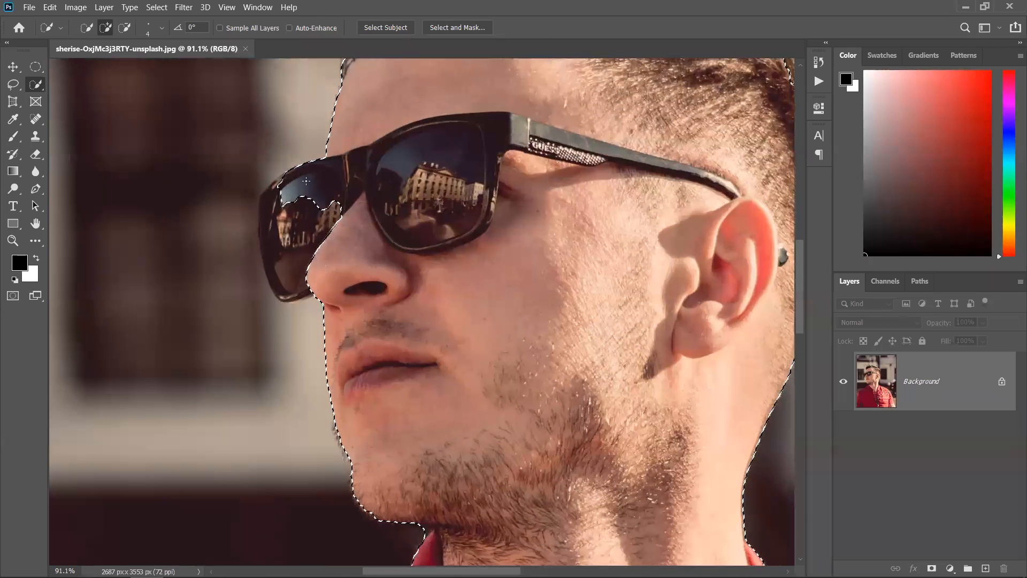
{"action": "left_click_drag", "start_coordinate": [261, 199], "coordinate": [264, 240]}
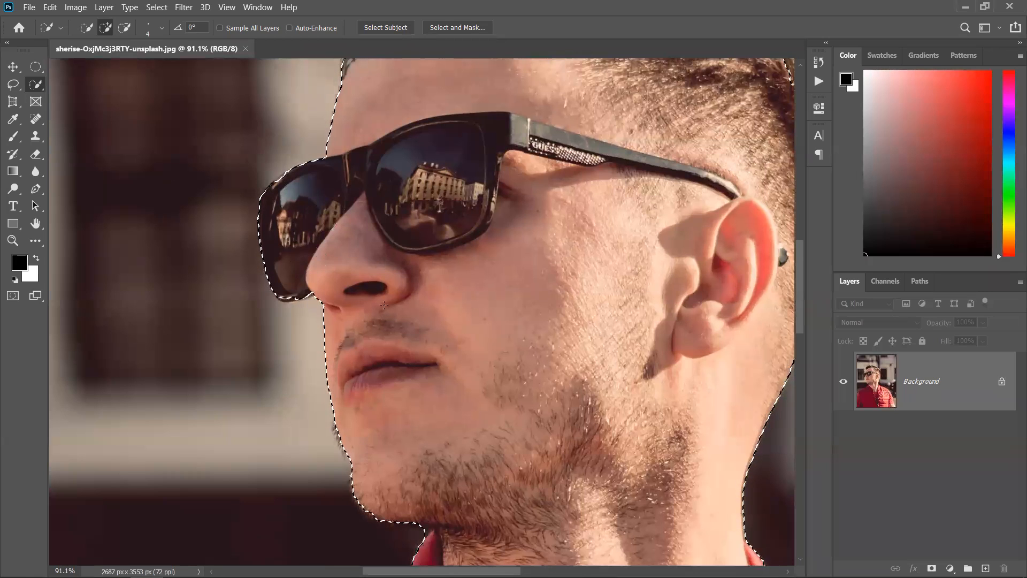
{"action": "left_click_drag", "start_coordinate": [513, 156], "coordinate": [451, 471]}
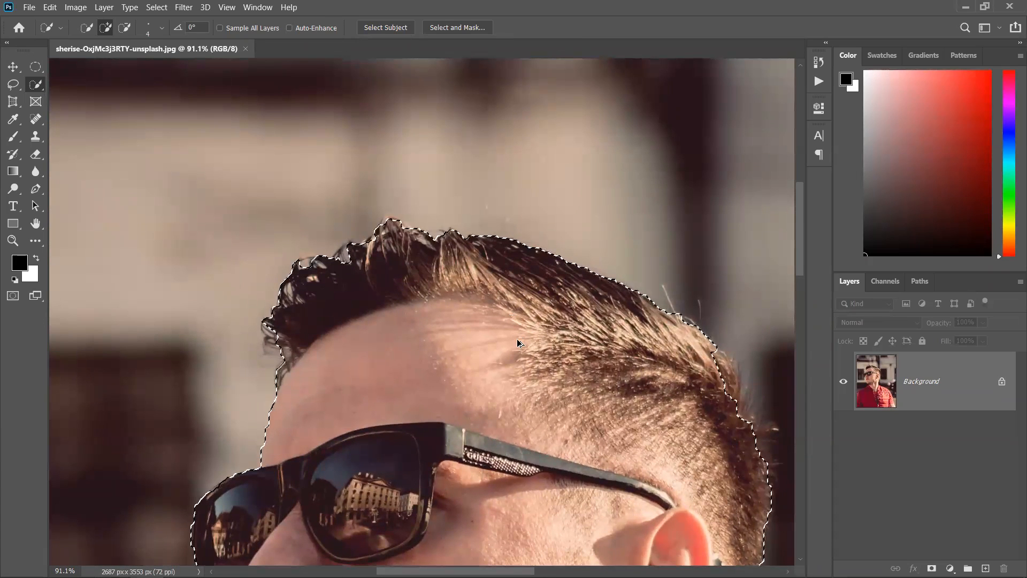
{"action": "scroll", "coordinate": [516, 338], "scroll_direction": "down", "scroll_amount": 3}
{"action": "scroll", "coordinate": [544, 236], "scroll_direction": "down", "scroll_amount": 3}
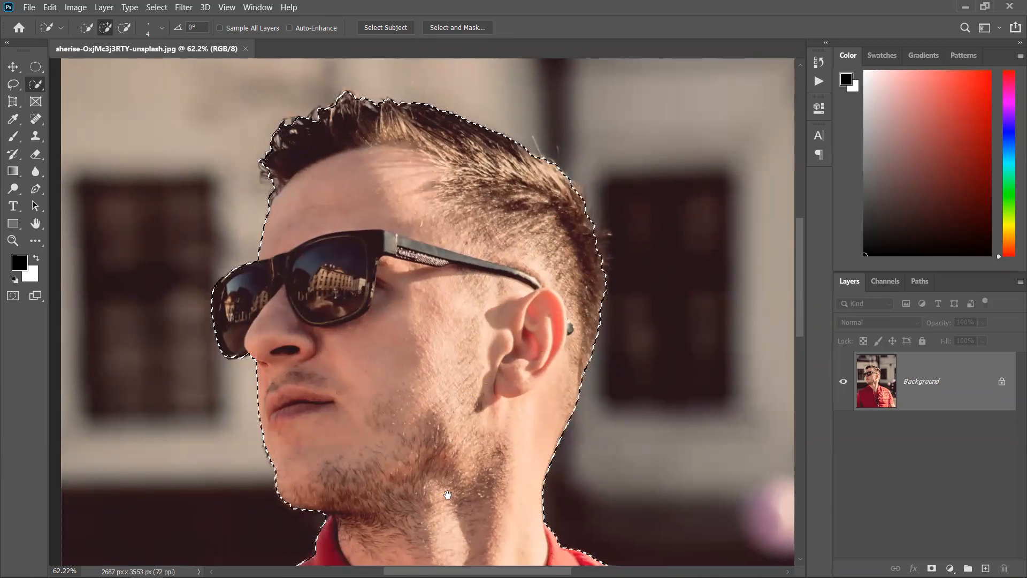
Step: Add the missed dark red edge of the vest at the image's left shoulder to the selection
{"action": "left_click_drag", "start_coordinate": [448, 494], "coordinate": [509, 294]}
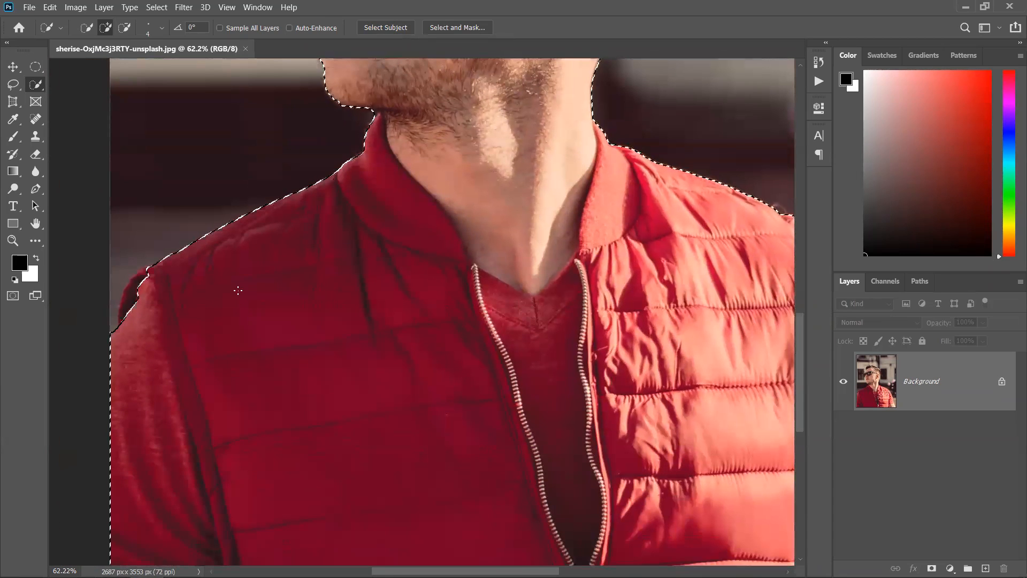
{"action": "scroll", "coordinate": [146, 303], "scroll_direction": "up", "scroll_amount": 5}
{"action": "left_click_drag", "start_coordinate": [147, 303], "coordinate": [104, 273]}
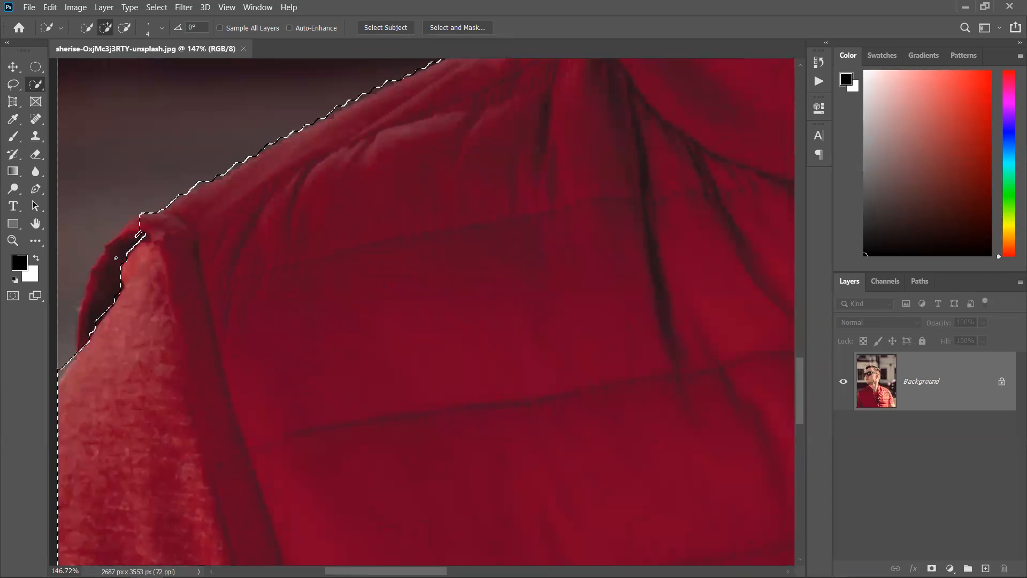
{"action": "scroll", "coordinate": [389, 338], "scroll_direction": "down", "scroll_amount": 5}
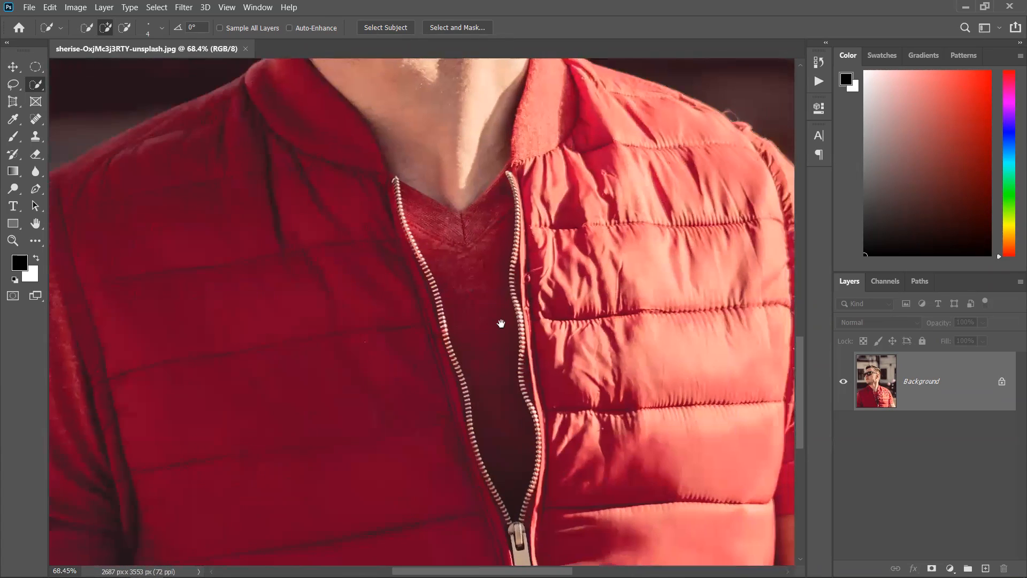
Step: Add the missed fold on the sunlit sleeve to the selection and check the outline along the shoulder and neck
{"action": "left_click_drag", "start_coordinate": [501, 323], "coordinate": [440, 335]}
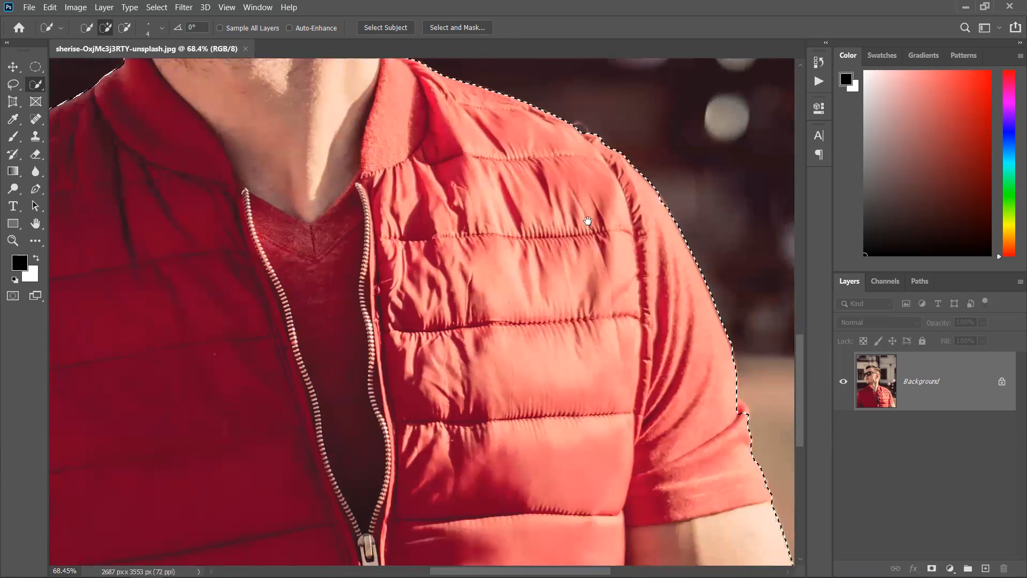
{"action": "left_click_drag", "start_coordinate": [588, 221], "coordinate": [499, 187]}
{"action": "scroll", "coordinate": [655, 369], "scroll_direction": "up", "scroll_amount": 7}
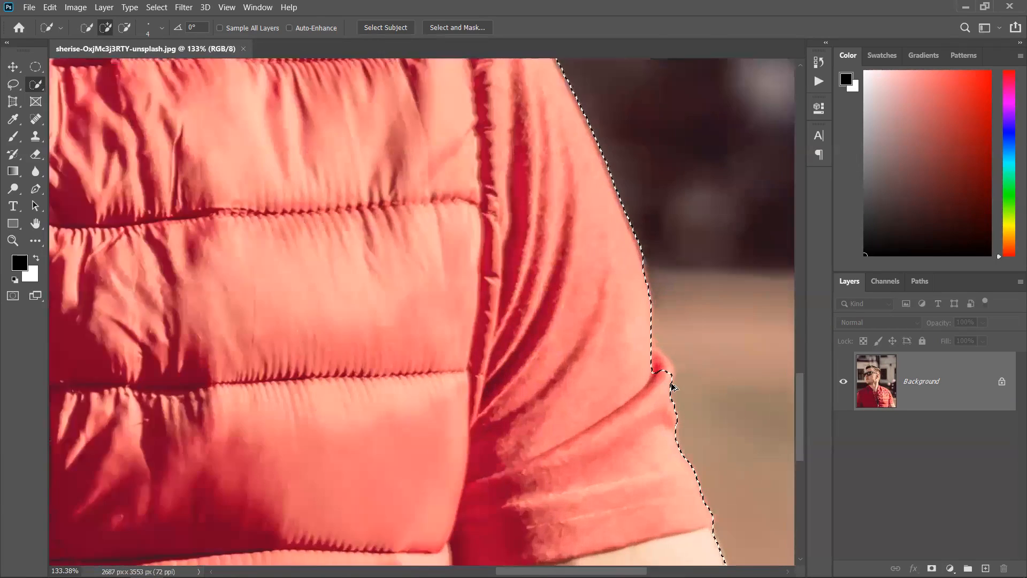
{"action": "scroll", "coordinate": [654, 351], "scroll_direction": "down", "scroll_amount": 3}
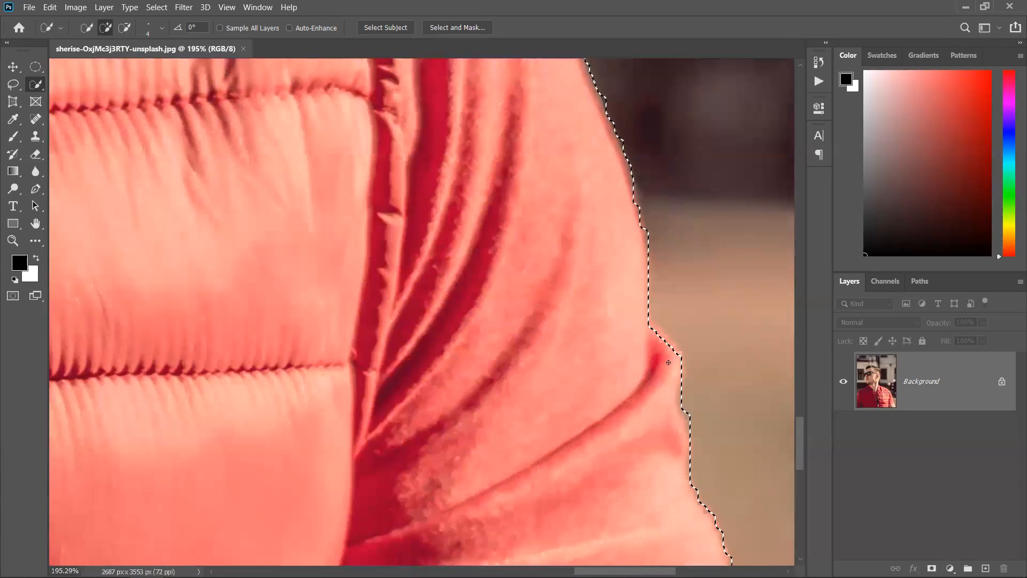
{"action": "scroll", "coordinate": [636, 407], "scroll_direction": "down", "scroll_amount": 5}
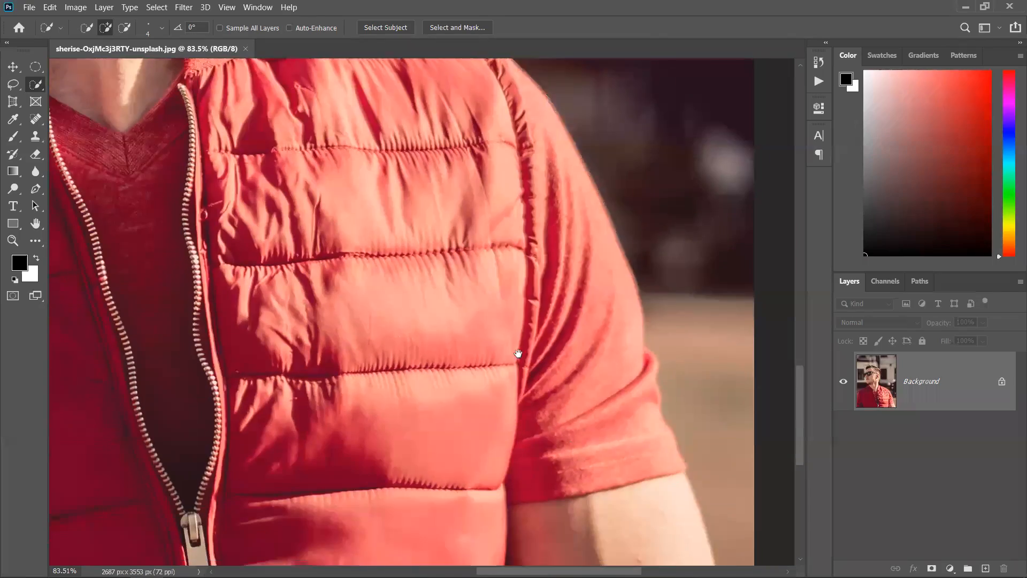
{"action": "scroll", "coordinate": [577, 336], "scroll_direction": "up", "scroll_amount": 3}
{"action": "scroll", "coordinate": [578, 336], "scroll_direction": "up", "scroll_amount": 5}
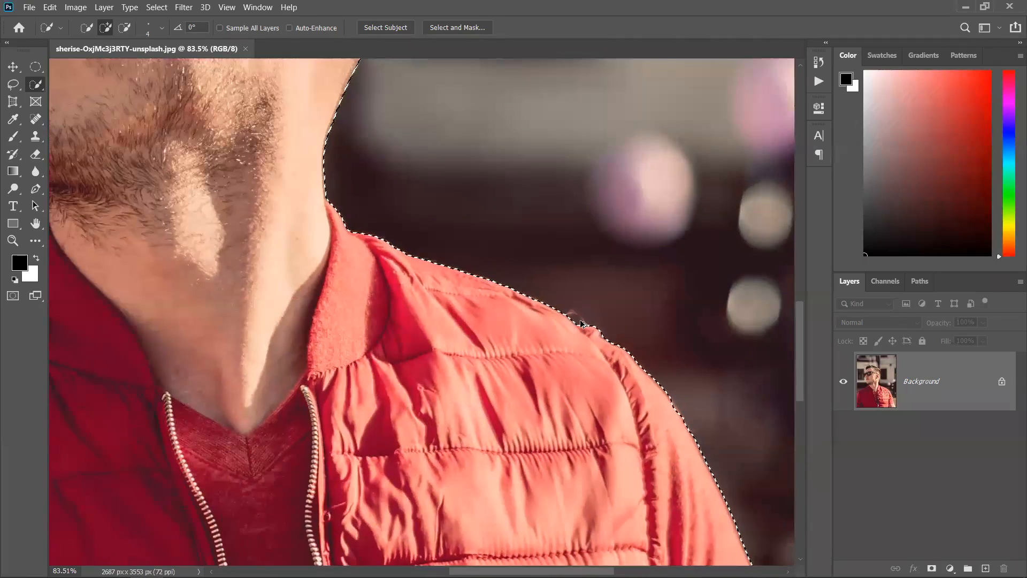
{"action": "scroll", "coordinate": [569, 305], "scroll_direction": "up", "scroll_amount": 2}
{"action": "scroll", "coordinate": [582, 328], "scroll_direction": "down", "scroll_amount": 8}
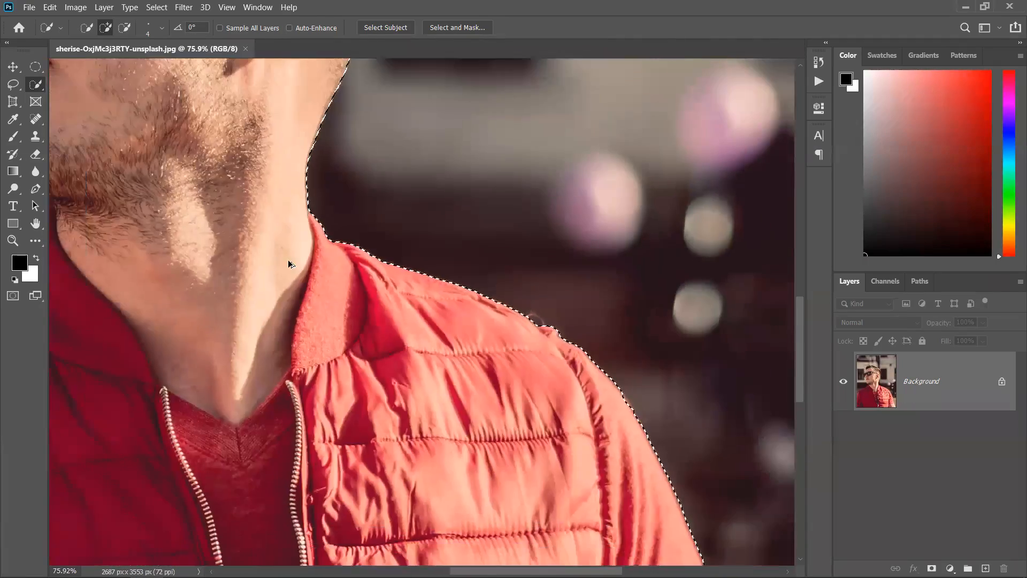
{"action": "left_click_drag", "start_coordinate": [246, 291], "coordinate": [373, 327]}
{"action": "scroll", "coordinate": [373, 327], "scroll_direction": "down", "scroll_amount": 2}
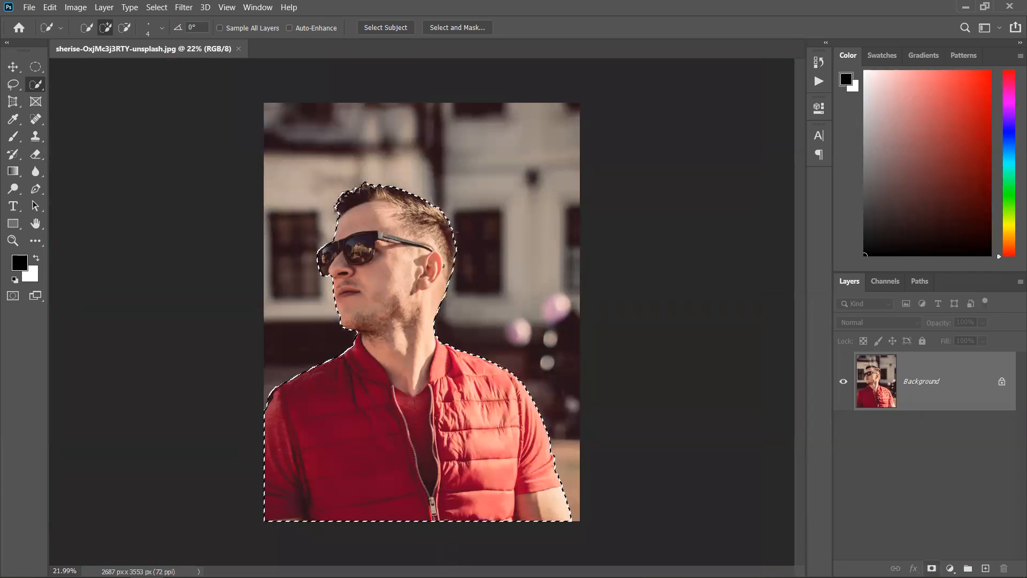
{"action": "left_click", "coordinate": [932, 568]}
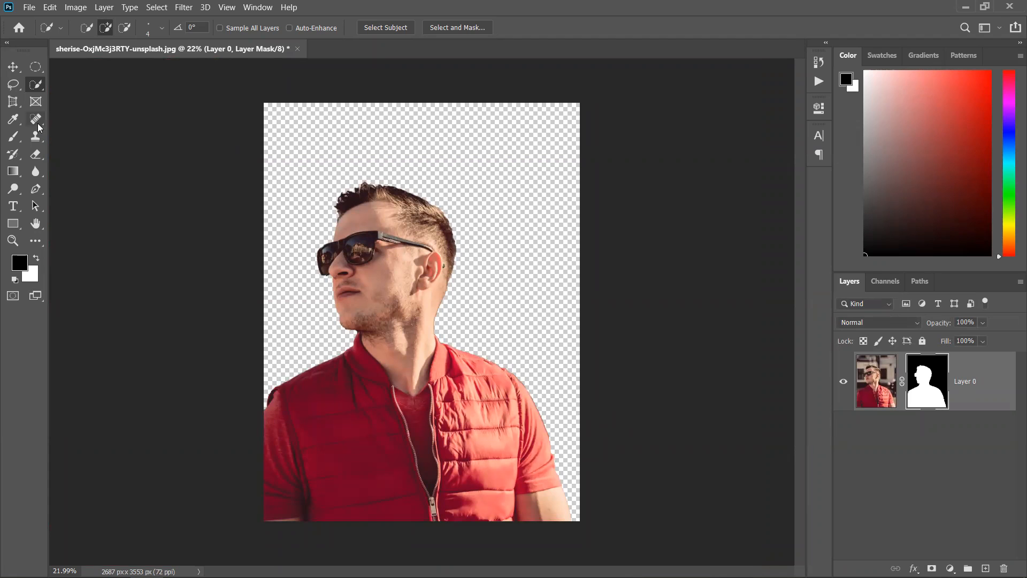
{"action": "left_click", "coordinate": [12, 67]}
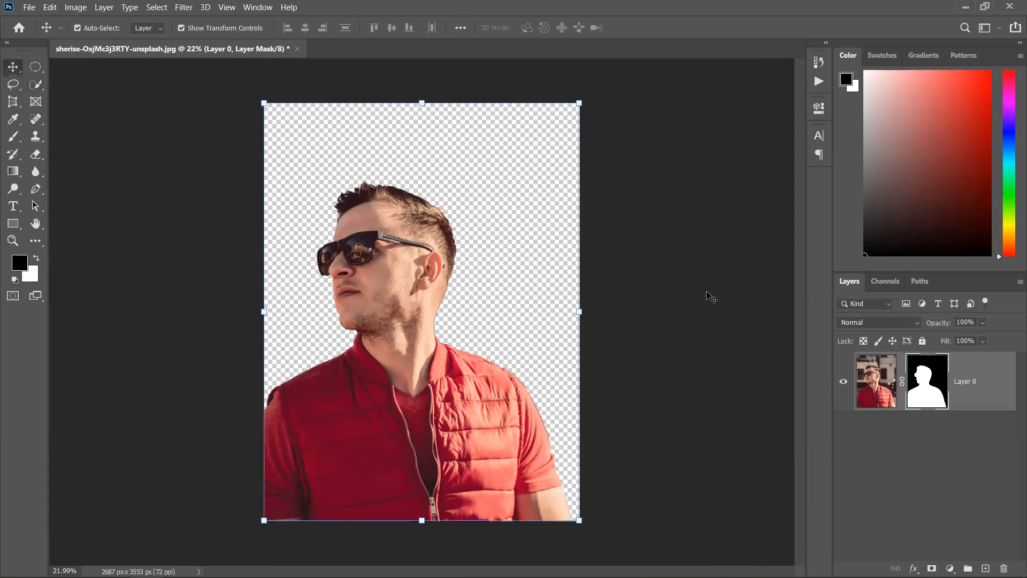
{"action": "double_click", "coordinate": [933, 381]}
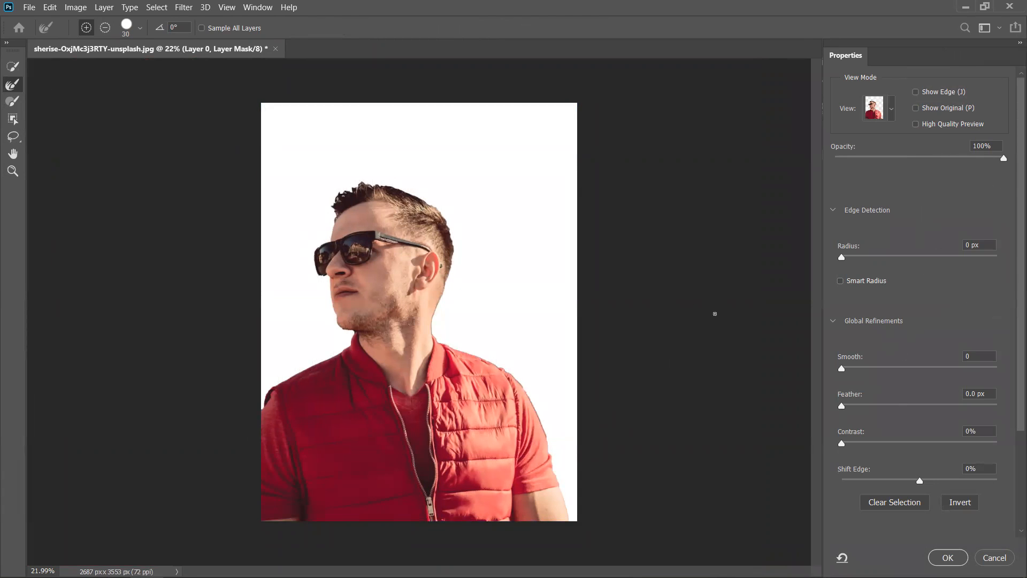
{"action": "left_click", "coordinate": [994, 557]}
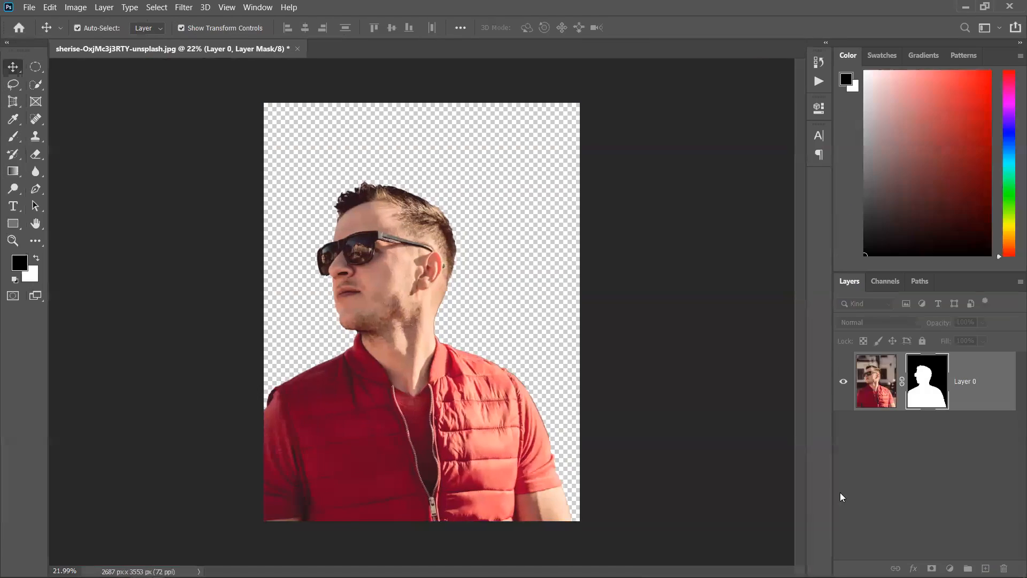
{"action": "key", "text": "ctrl+z"}
{"action": "key", "text": "ctrl+z"}
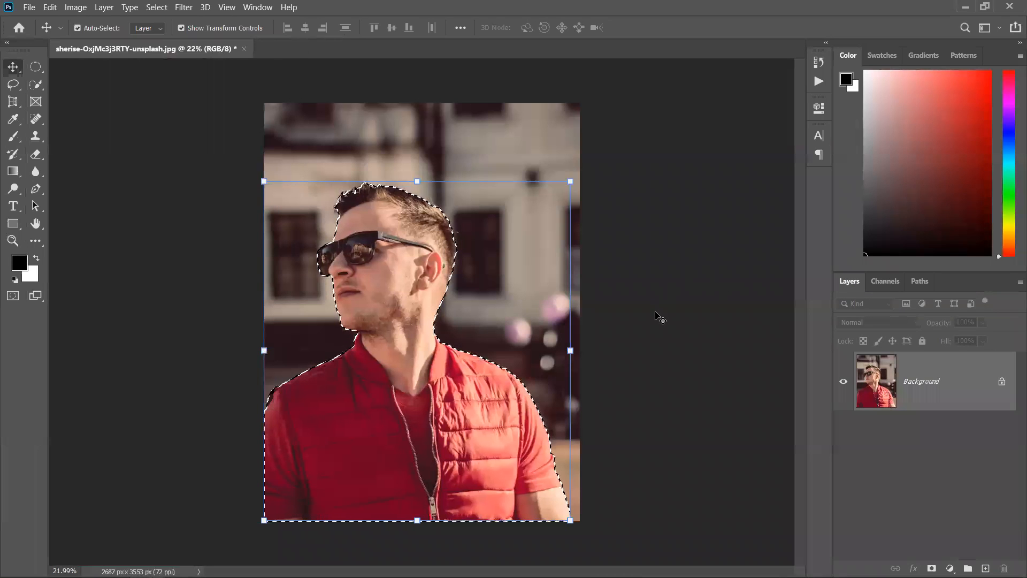
Step: Open the selection of the man in the Select and Mask workspace
{"action": "left_click", "coordinate": [77, 28]}
{"action": "left_click", "coordinate": [161, 7]}
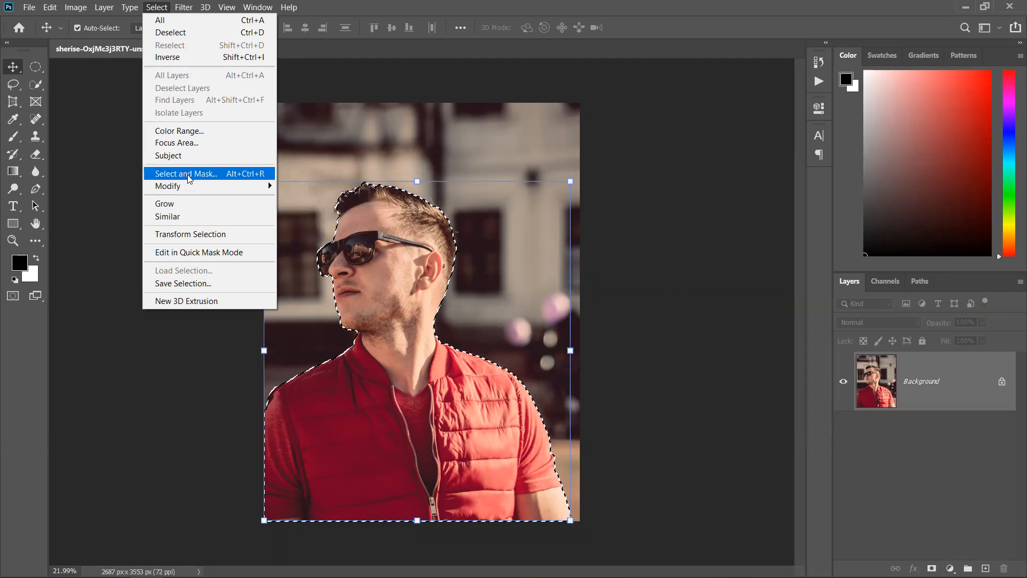
{"action": "left_click", "coordinate": [102, 188]}
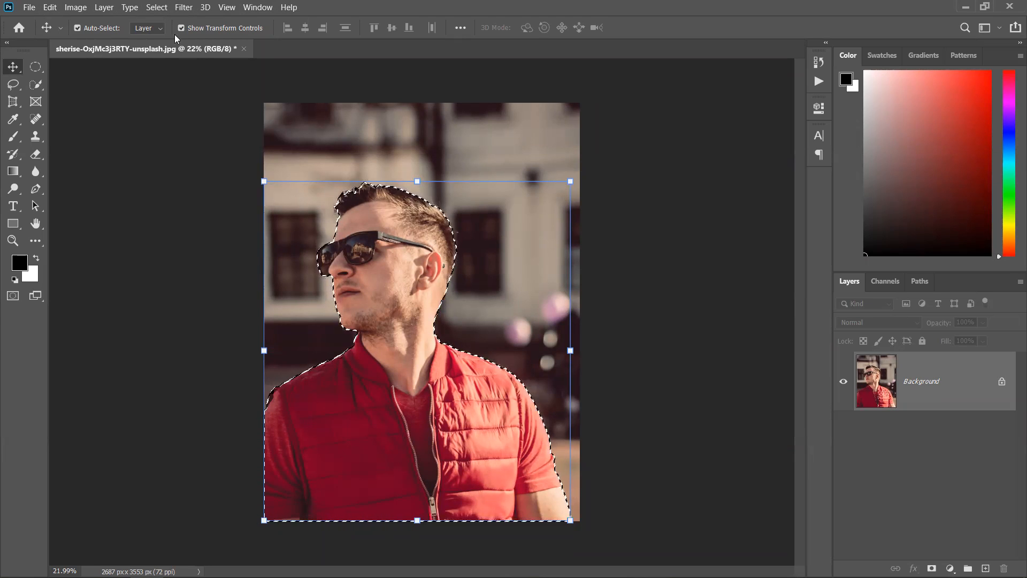
{"action": "left_click", "coordinate": [158, 7]}
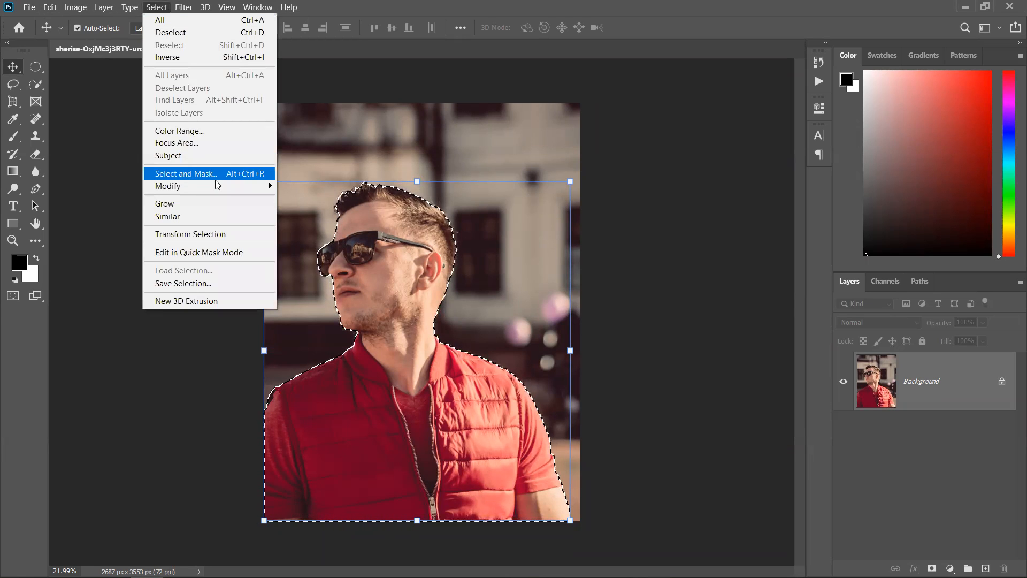
{"action": "left_click", "coordinate": [243, 175]}
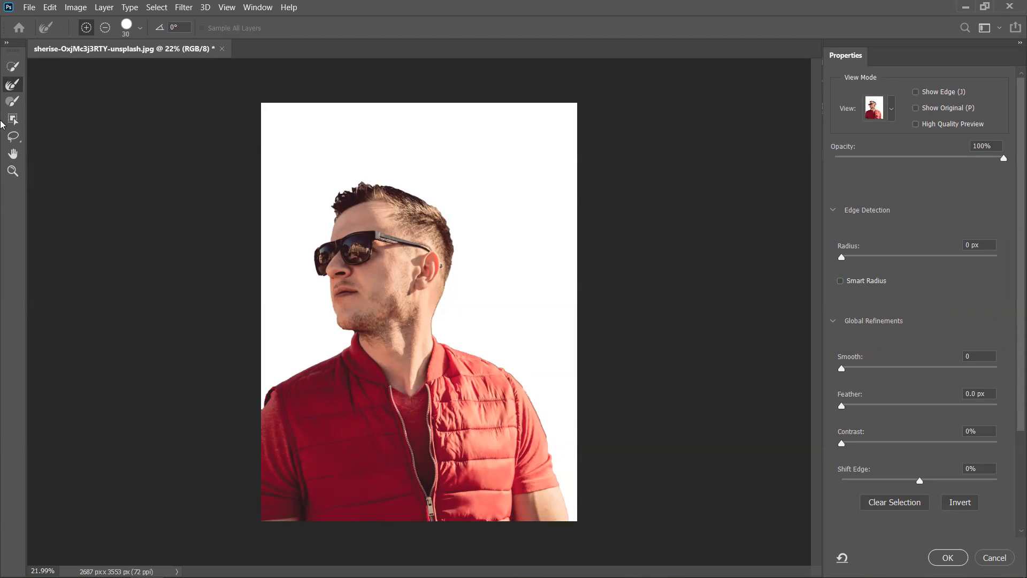
Step: Switch to the Quick Selection tool and set its brush size to 49
{"action": "left_click", "coordinate": [7, 84]}
{"action": "left_click", "coordinate": [14, 67]}
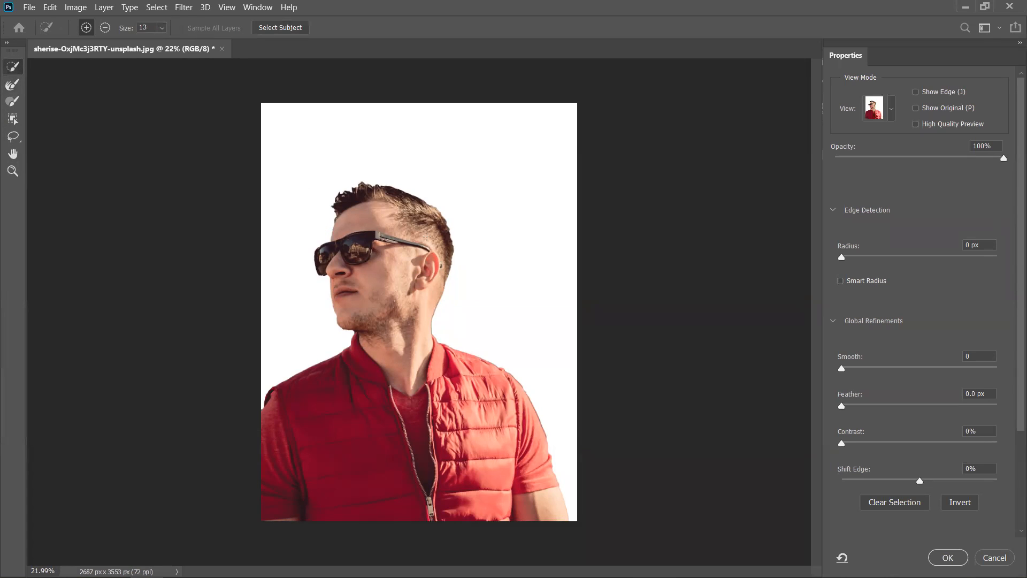
{"action": "left_click", "coordinate": [163, 29]}
{"action": "left_click_drag", "start_coordinate": [165, 42], "coordinate": [187, 43]}
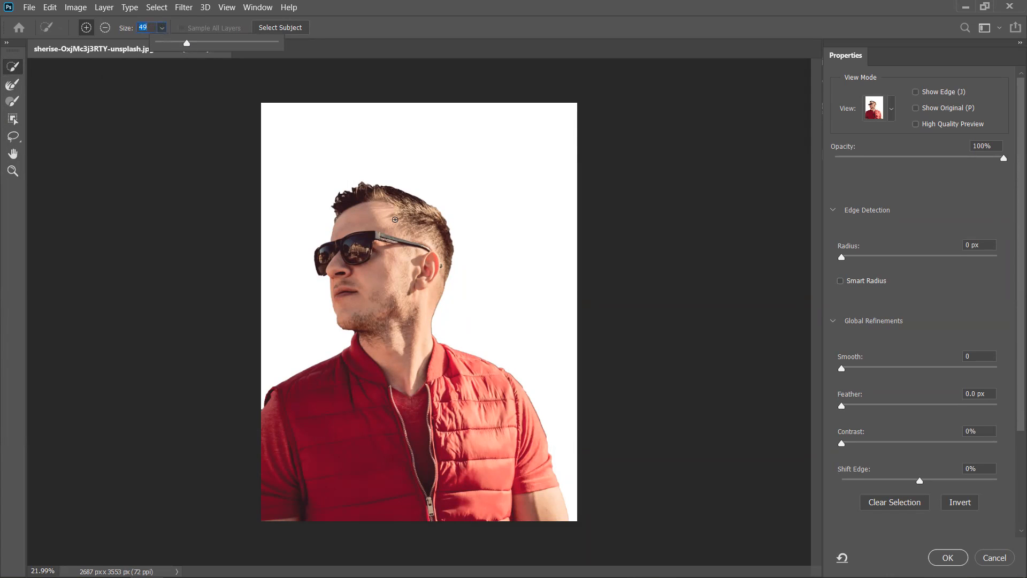
{"action": "left_click", "coordinate": [395, 219]}
Step: Add a strip of dark background above the sunlit shoulder to the selection and subtract it again
{"action": "scroll", "coordinate": [438, 315], "scroll_direction": "up", "scroll_amount": 6}
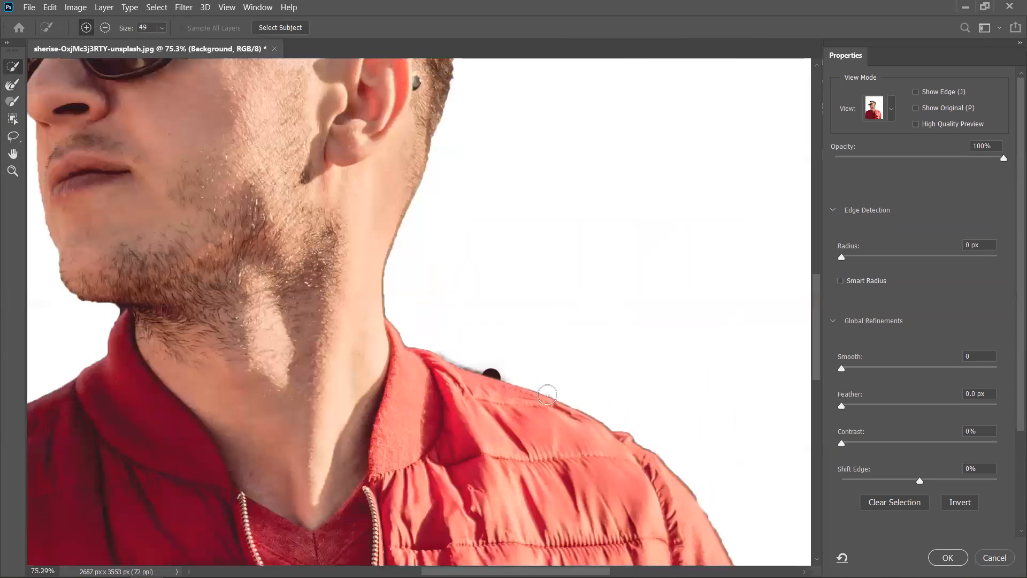
{"action": "mouse_move", "coordinate": [547, 395]}
{"action": "left_mouse_down"}
{"action": "mouse_move", "coordinate": [521, 384]}
{"action": "mouse_move", "coordinate": [538, 404]}
{"action": "mouse_move", "coordinate": [556, 396]}
{"action": "mouse_move", "coordinate": [542, 383]}
{"action": "mouse_move", "coordinate": [591, 427]}
{"action": "left_mouse_up"}
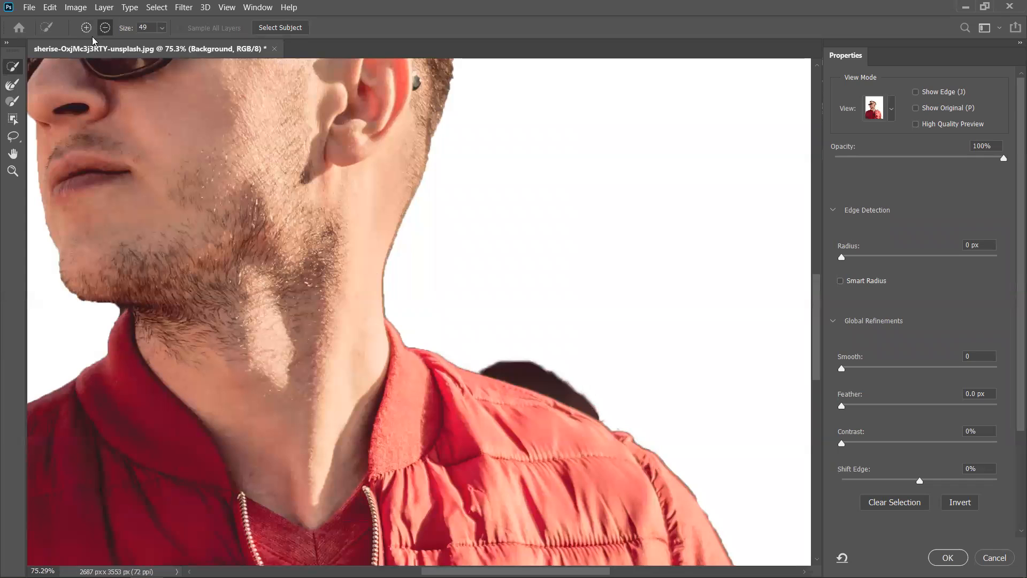
{"action": "mouse_move", "coordinate": [479, 364]}
{"action": "left_mouse_down"}
{"action": "mouse_move", "coordinate": [614, 404]}
{"action": "mouse_move", "coordinate": [576, 404]}
{"action": "mouse_move", "coordinate": [522, 370]}
{"action": "mouse_move", "coordinate": [509, 347]}
{"action": "mouse_move", "coordinate": [612, 408]}
{"action": "left_mouse_up"}
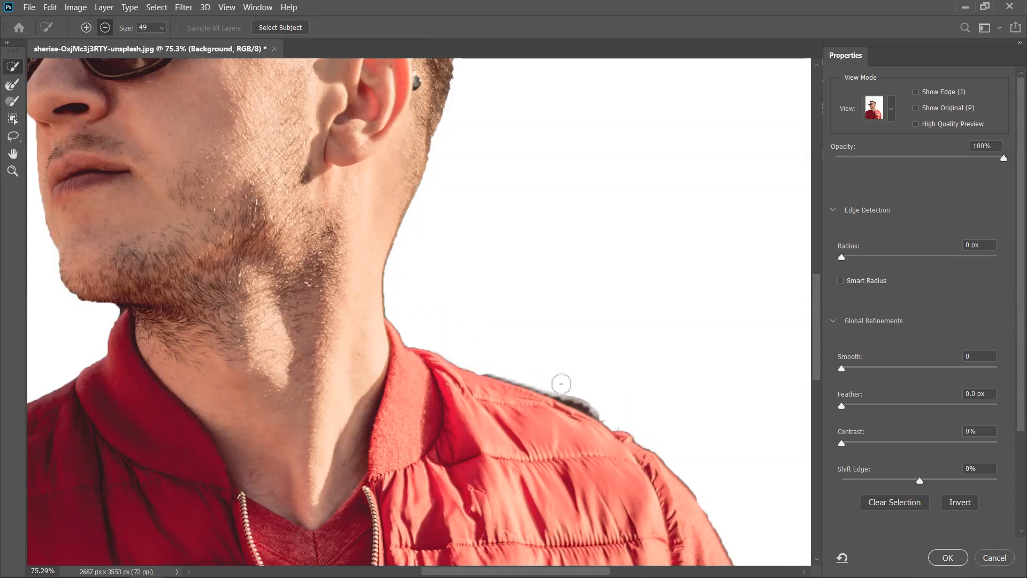
{"action": "mouse_move", "coordinate": [493, 353]}
{"action": "left_mouse_down"}
{"action": "mouse_move", "coordinate": [530, 383]}
{"action": "mouse_move", "coordinate": [500, 363]}
{"action": "mouse_move", "coordinate": [621, 413]}
{"action": "mouse_move", "coordinate": [464, 344]}
{"action": "mouse_move", "coordinate": [509, 367]}
{"action": "mouse_move", "coordinate": [486, 368]}
{"action": "mouse_move", "coordinate": [537, 388]}
{"action": "mouse_move", "coordinate": [562, 395]}
{"action": "left_mouse_up"}
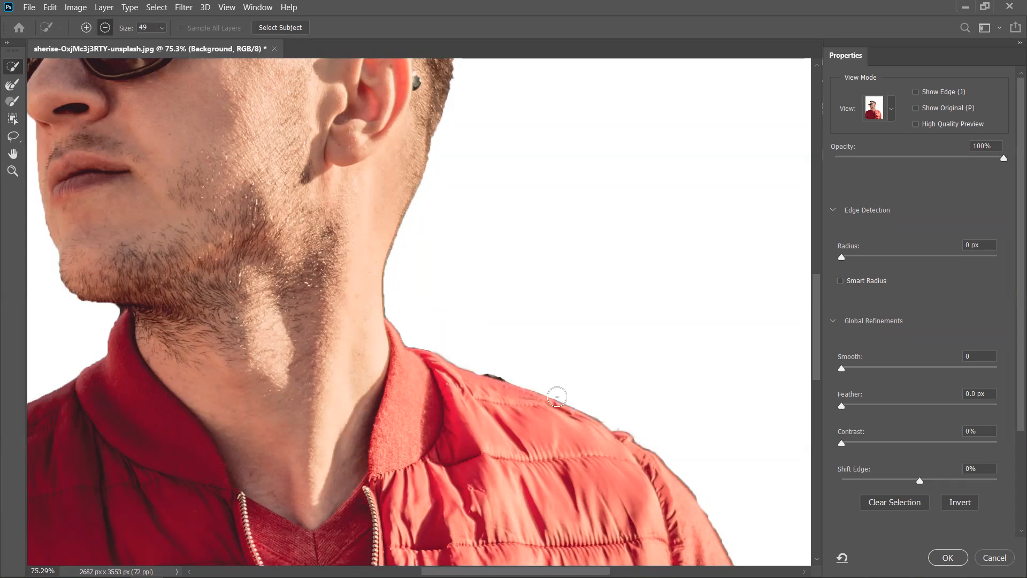
Step: Refine the hair edge from the front tuft over the crown with the Refine Edge Brush at size 30
{"action": "left_click", "coordinate": [14, 86]}
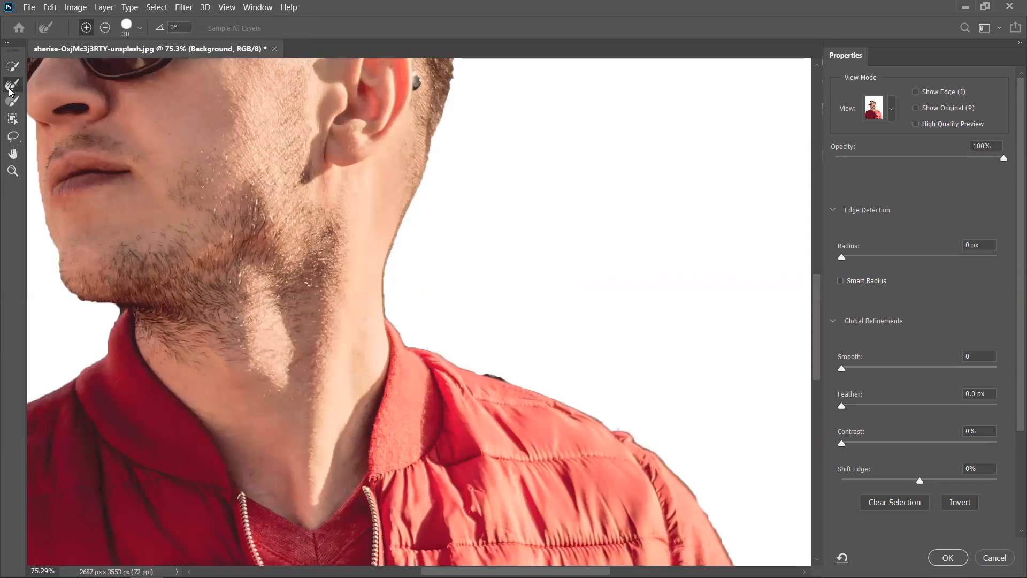
{"action": "key", "text": "alt"}
{"action": "scroll", "coordinate": [157, 136], "scroll_direction": "down", "scroll_amount": 4}
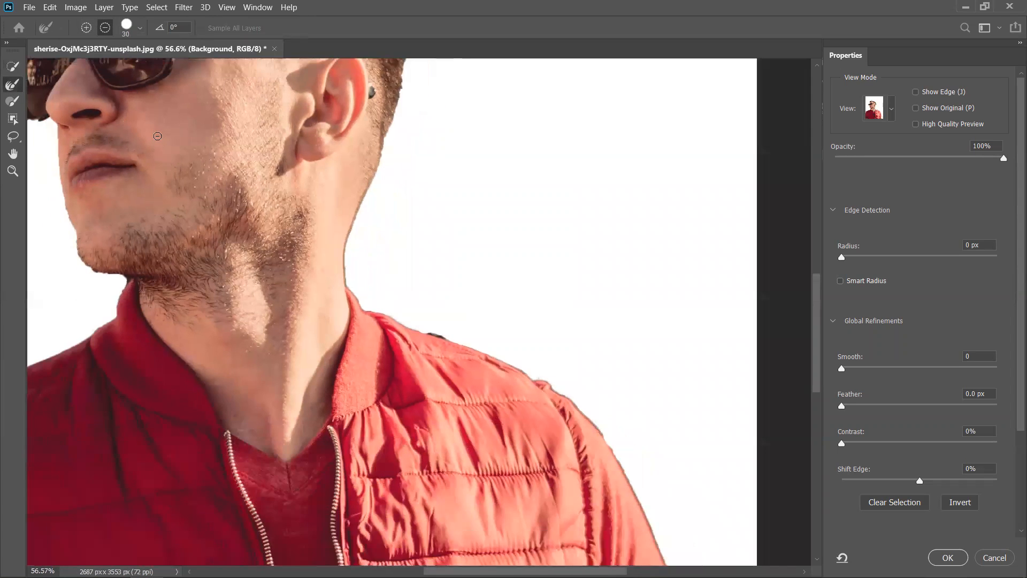
{"action": "scroll", "coordinate": [296, 161], "scroll_direction": "up", "scroll_amount": 5}
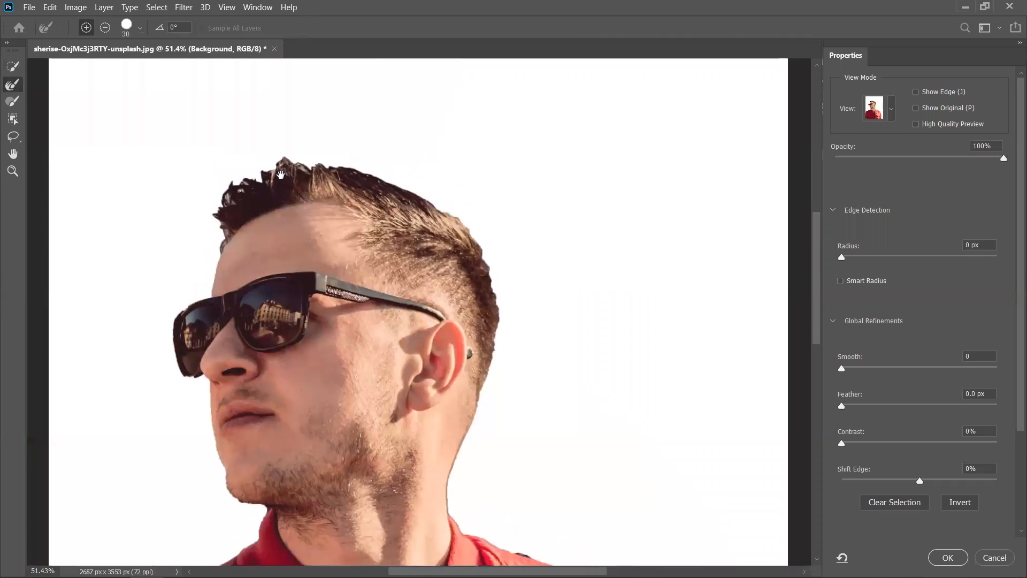
{"action": "scroll", "coordinate": [211, 228], "scroll_direction": "down", "scroll_amount": 1}
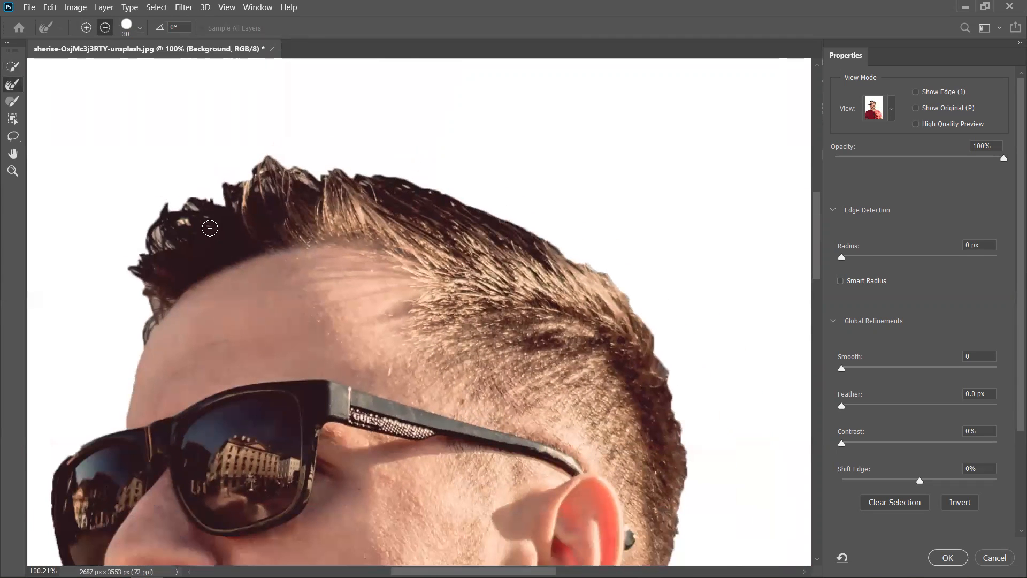
{"action": "mouse_move", "coordinate": [146, 302]}
{"action": "left_mouse_down"}
{"action": "mouse_move", "coordinate": [129, 256]}
{"action": "mouse_move", "coordinate": [141, 267]}
{"action": "mouse_move", "coordinate": [143, 243]}
{"action": "mouse_move", "coordinate": [180, 202]}
{"action": "mouse_move", "coordinate": [169, 230]}
{"action": "mouse_move", "coordinate": [198, 180]}
{"action": "mouse_move", "coordinate": [223, 192]}
{"action": "mouse_move", "coordinate": [182, 221]}
{"action": "mouse_move", "coordinate": [226, 168]}
{"action": "mouse_move", "coordinate": [226, 203]}
{"action": "mouse_move", "coordinate": [245, 161]}
{"action": "mouse_move", "coordinate": [292, 160]}
{"action": "mouse_move", "coordinate": [235, 182]}
{"action": "mouse_move", "coordinate": [319, 147]}
{"action": "mouse_move", "coordinate": [302, 175]}
{"action": "mouse_move", "coordinate": [283, 176]}
{"action": "mouse_move", "coordinate": [287, 167]}
{"action": "mouse_move", "coordinate": [421, 188]}
{"action": "left_mouse_up"}
{"action": "left_click_drag", "start_coordinate": [537, 237], "coordinate": [584, 269]}
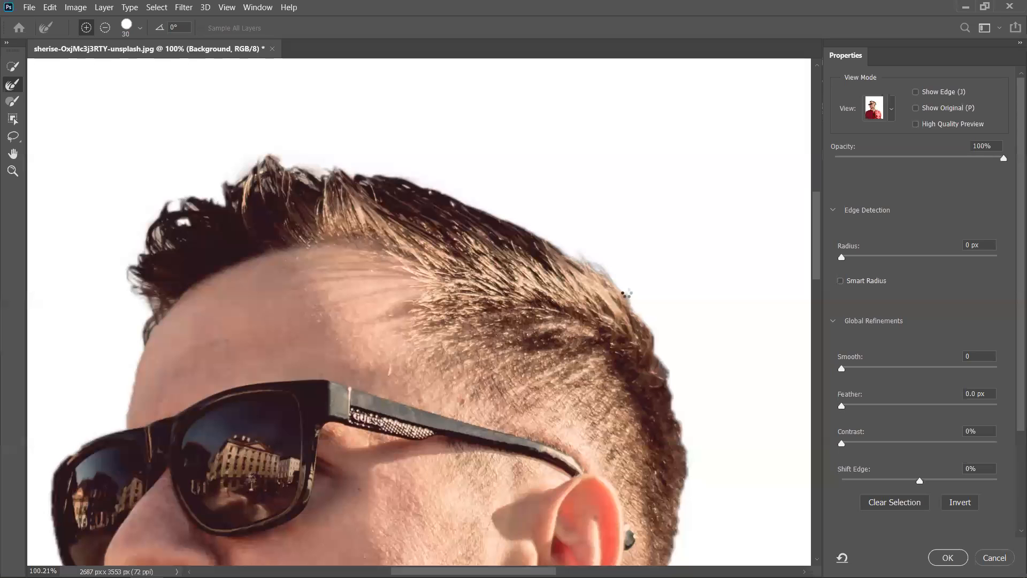
Step: Refine the short hair edge down the back of the head and check the whole hair outline
{"action": "mouse_move", "coordinate": [688, 356]}
{"action": "left_mouse_down"}
{"action": "mouse_move", "coordinate": [590, 194]}
{"action": "mouse_move", "coordinate": [583, 375]}
{"action": "mouse_move", "coordinate": [549, 458]}
{"action": "mouse_move", "coordinate": [566, 382]}
{"action": "mouse_move", "coordinate": [540, 490]}
{"action": "mouse_move", "coordinate": [579, 389]}
{"action": "mouse_move", "coordinate": [587, 281]}
{"action": "left_mouse_up"}
{"action": "left_click_drag", "start_coordinate": [514, 155], "coordinate": [610, 302]}
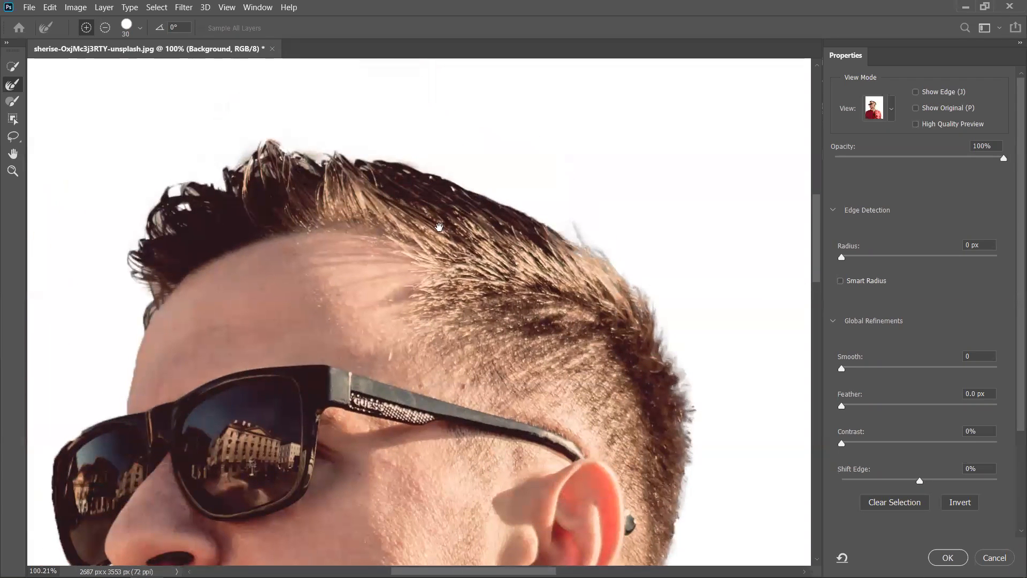
{"action": "left_click_drag", "start_coordinate": [455, 227], "coordinate": [520, 215]}
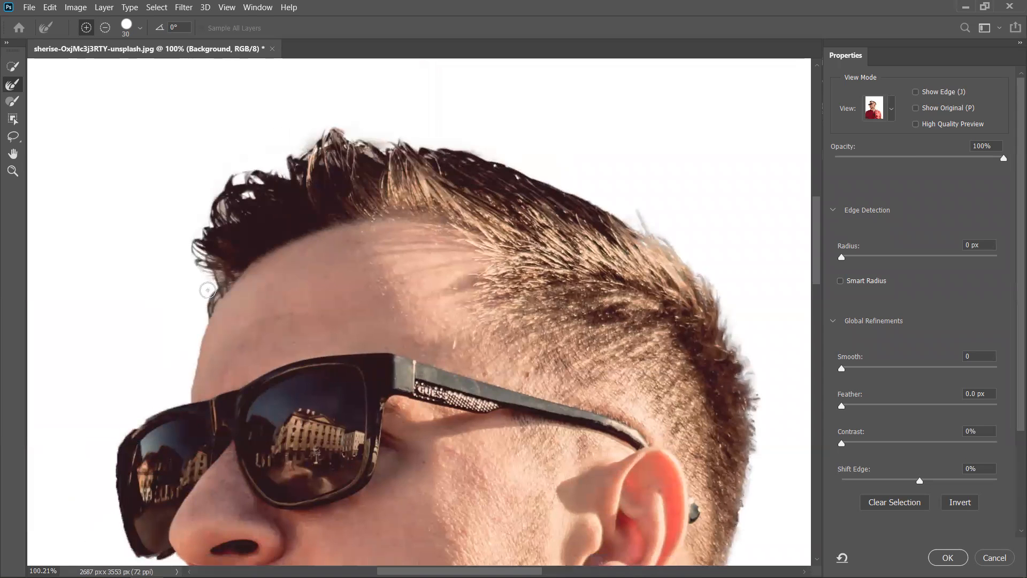
{"action": "scroll", "coordinate": [198, 326], "scroll_direction": "down", "scroll_amount": 2}
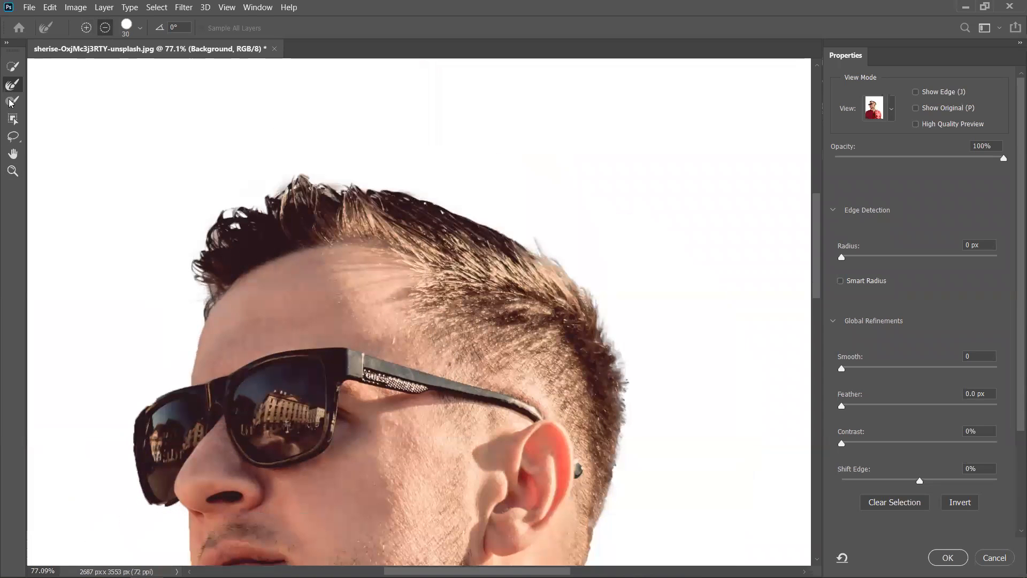
Step: Set the Brush tool's size to 66 px and try it along the back edge of the hair
{"action": "left_click", "coordinate": [14, 104]}
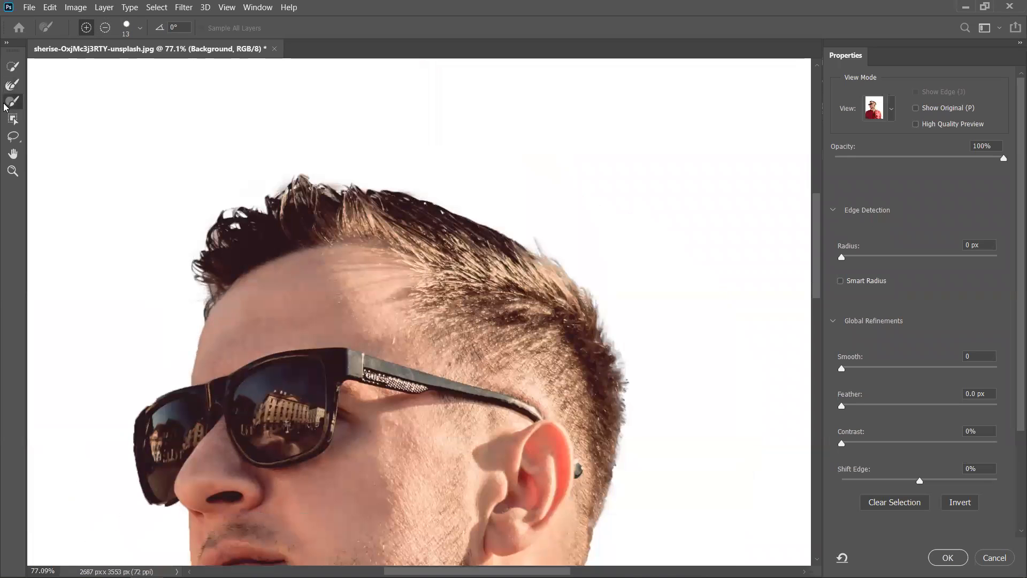
{"action": "left_click", "coordinate": [130, 25]}
{"action": "left_click_drag", "start_coordinate": [88, 65], "coordinate": [110, 65]}
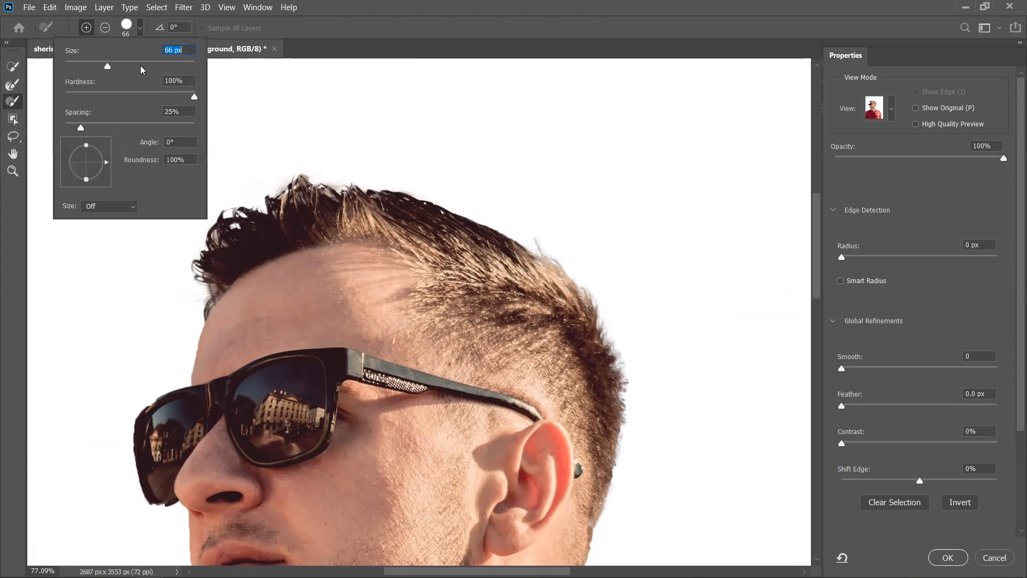
{"action": "left_click_drag", "start_coordinate": [576, 273], "coordinate": [623, 153]}
{"action": "mouse_move", "coordinate": [540, 262]}
{"action": "left_mouse_down"}
{"action": "mouse_move", "coordinate": [519, 177]}
{"action": "mouse_move", "coordinate": [579, 200]}
{"action": "mouse_move", "coordinate": [655, 262]}
{"action": "mouse_move", "coordinate": [672, 348]}
{"action": "mouse_move", "coordinate": [662, 179]}
{"action": "mouse_move", "coordinate": [592, 280]}
{"action": "left_mouse_up"}
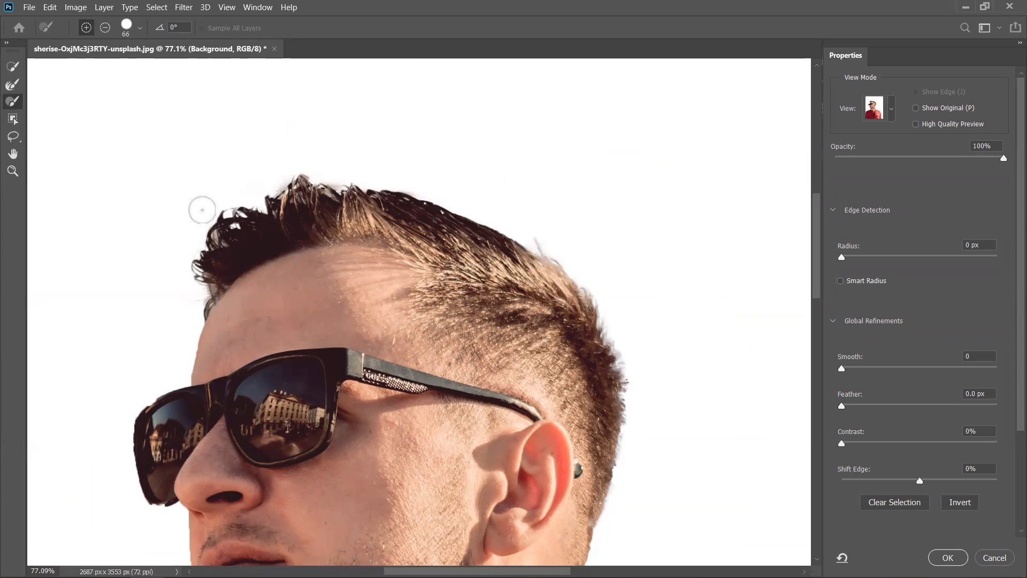
Step: Switch to the Object Selection tool and look over the head's cutout
{"action": "left_click", "coordinate": [14, 120]}
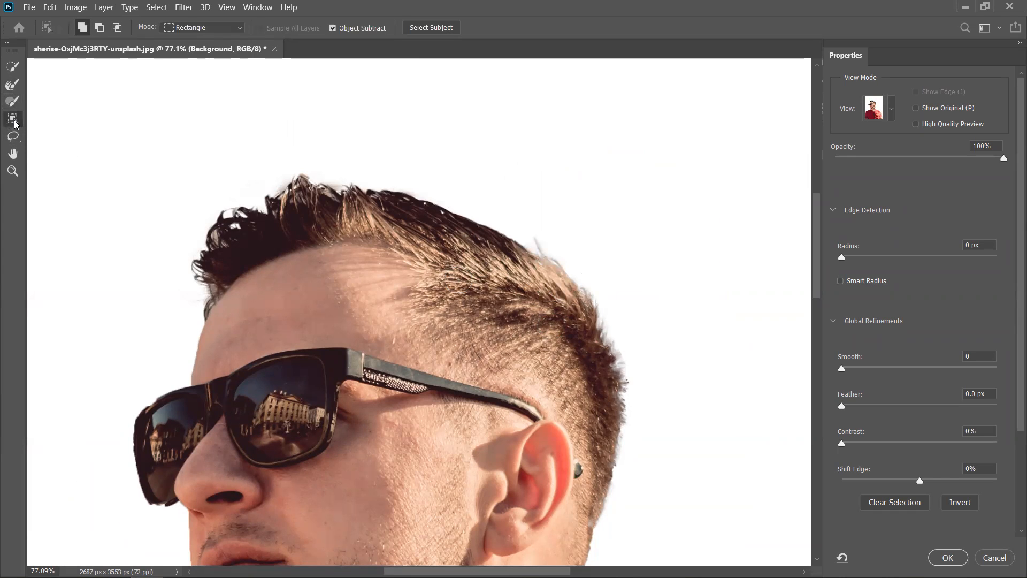
{"action": "scroll", "coordinate": [404, 233], "scroll_direction": "down", "scroll_amount": 2}
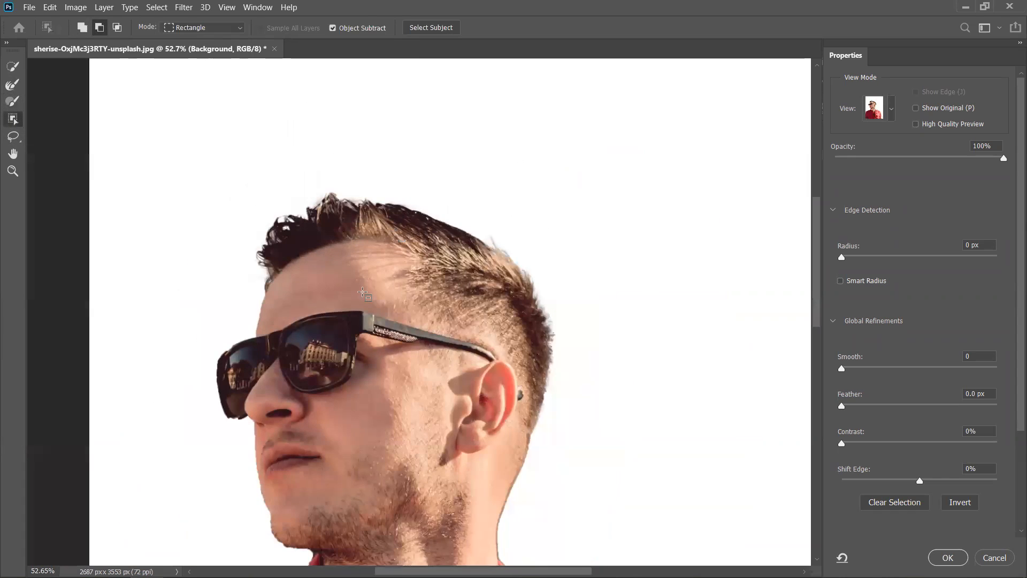
{"action": "scroll", "coordinate": [362, 293], "scroll_direction": "down", "scroll_amount": 1}
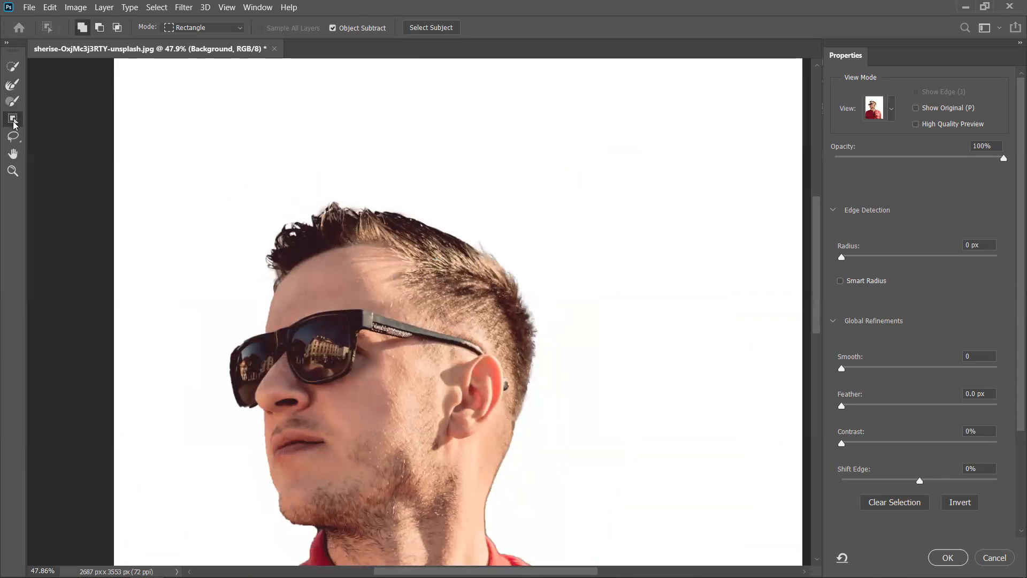
Step: Try adding freehand areas of background around the head to the selection with the Lasso tool and undo them
{"action": "left_click", "coordinate": [14, 138]}
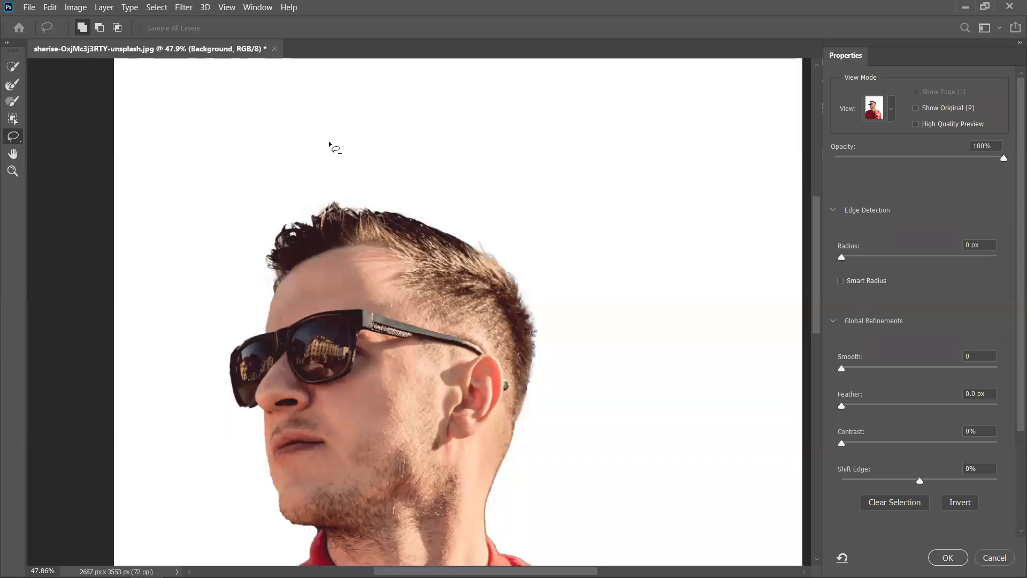
{"action": "left_click_drag", "start_coordinate": [406, 351], "coordinate": [120, 349]}
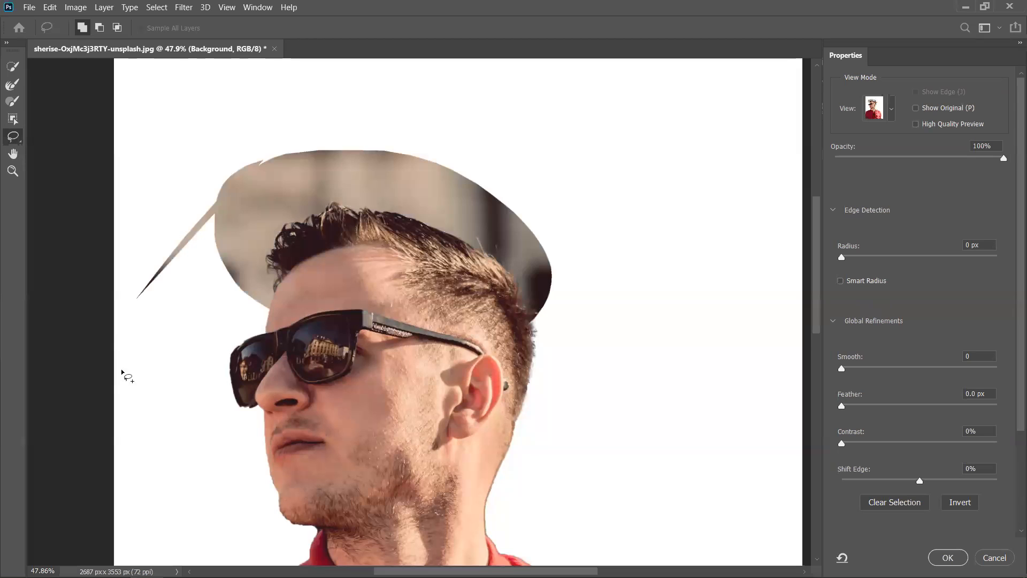
{"action": "mouse_move", "coordinate": [461, 273]}
{"action": "left_mouse_down"}
{"action": "mouse_move", "coordinate": [673, 483]}
{"action": "mouse_move", "coordinate": [459, 271]}
{"action": "left_mouse_up"}
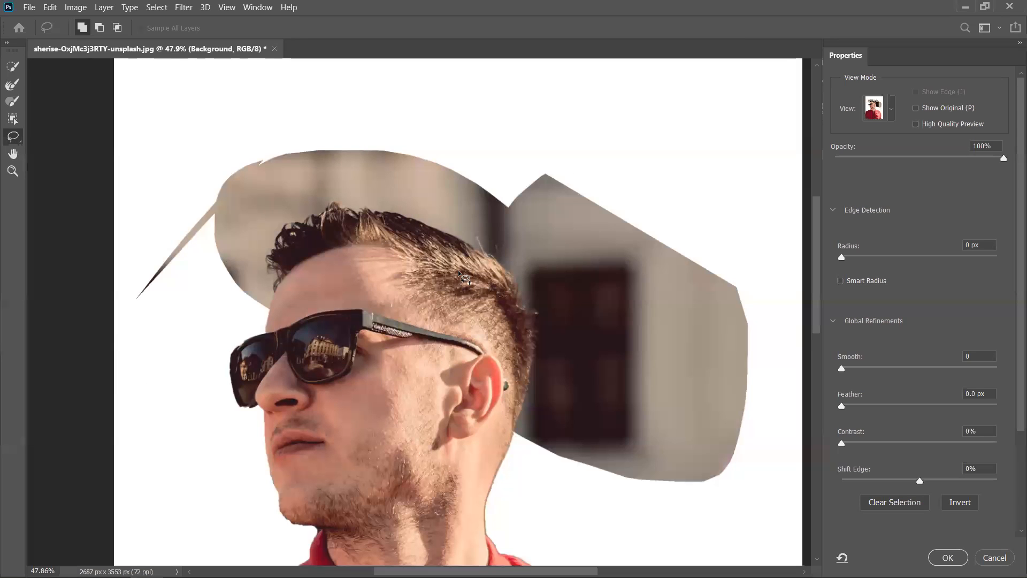
{"action": "key", "text": "ctrl+z"}
{"action": "key", "text": "ctrl+z"}
{"action": "mouse_move", "coordinate": [604, 216]}
{"action": "left_mouse_down"}
{"action": "mouse_move", "coordinate": [754, 278]}
{"action": "mouse_move", "coordinate": [297, 169]}
{"action": "left_mouse_up"}
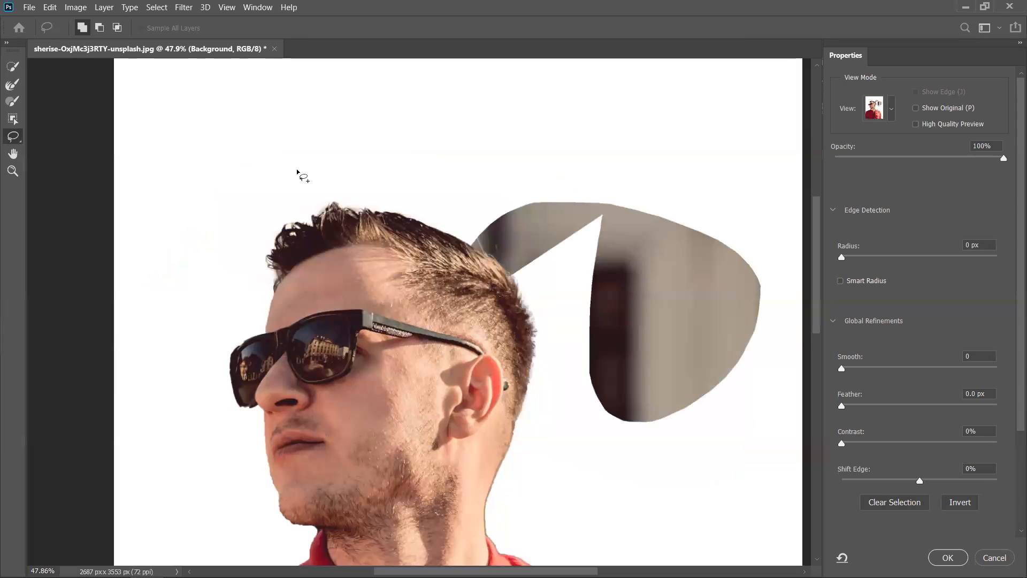
{"action": "key", "text": "ctrl+z"}
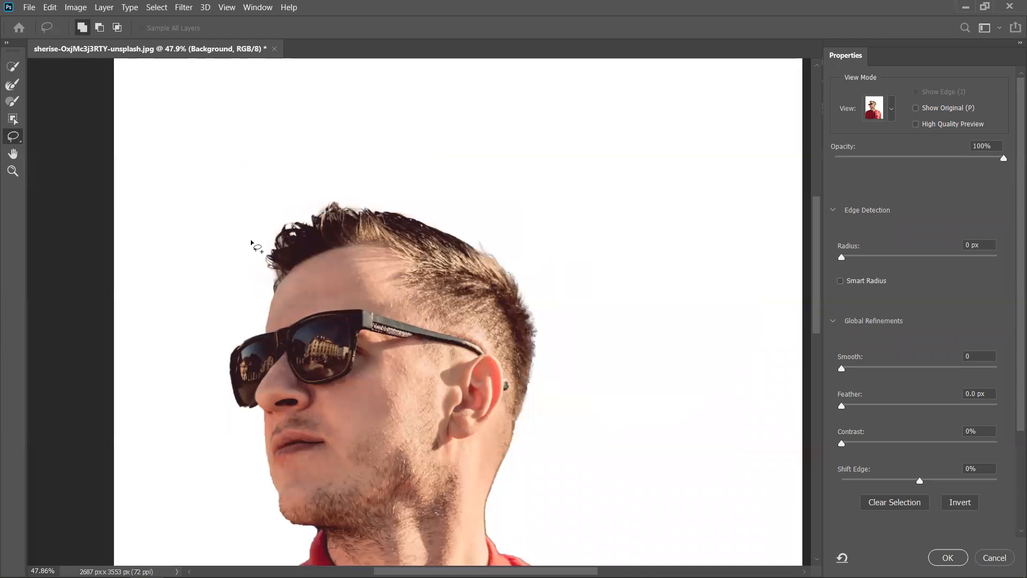
Step: Inspect the man's jaw and neck with the Hand and Zoom tools, enlarging the view to 200% and reducing it again
{"action": "left_click", "coordinate": [13, 155]}
{"action": "left_click_drag", "start_coordinate": [353, 324], "coordinate": [408, 165]}
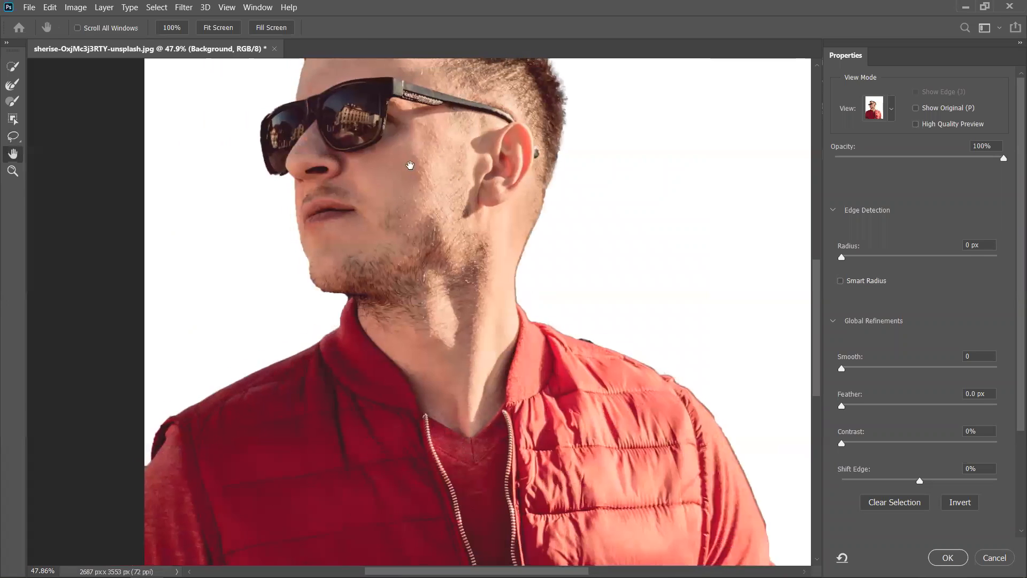
{"action": "left_click", "coordinate": [13, 171]}
{"action": "left_click", "coordinate": [471, 229]}
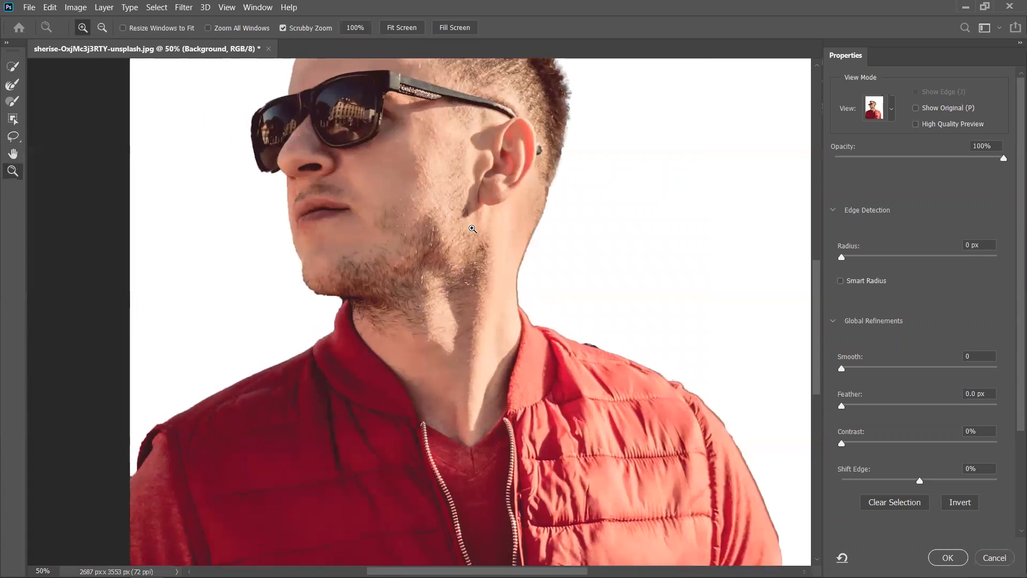
{"action": "left_click", "coordinate": [472, 228]}
{"action": "left_click", "coordinate": [471, 229]}
{"action": "left_click", "coordinate": [472, 229]}
{"action": "left_click", "coordinate": [486, 226], "text": "alt"}
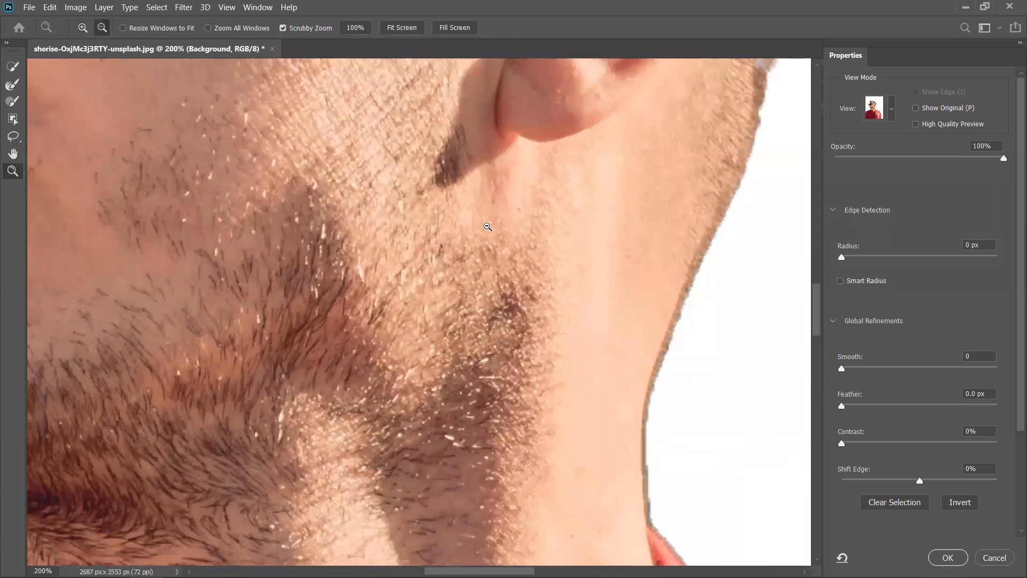
{"action": "left_click", "coordinate": [486, 227], "text": "alt"}
{"action": "left_click", "coordinate": [486, 227], "text": "alt"}
{"action": "left_click", "coordinate": [454, 265], "text": "alt"}
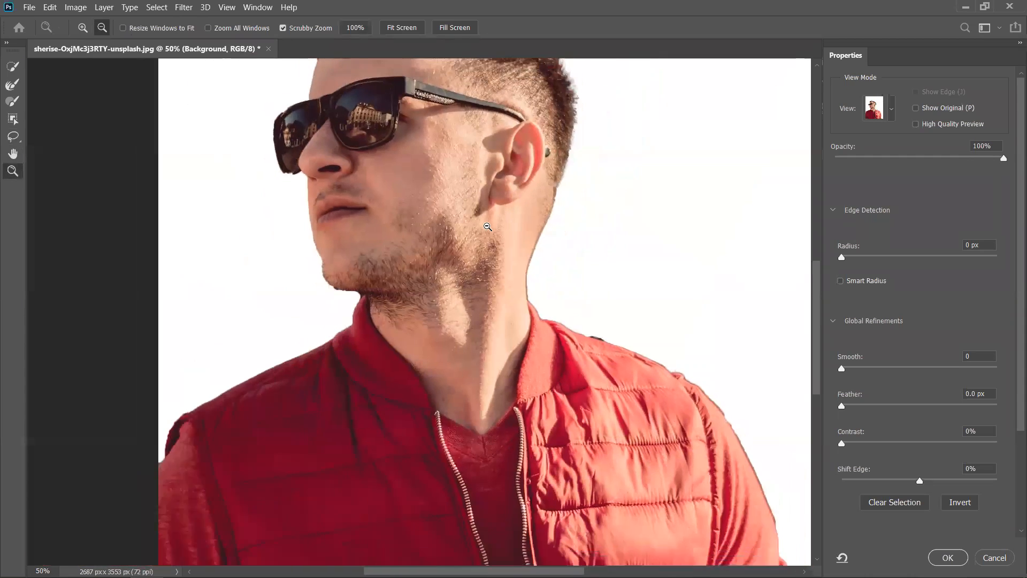
Step: View the whole cutout, then examine the outline from the nape down to the collar up close
{"action": "left_click", "coordinate": [101, 28]}
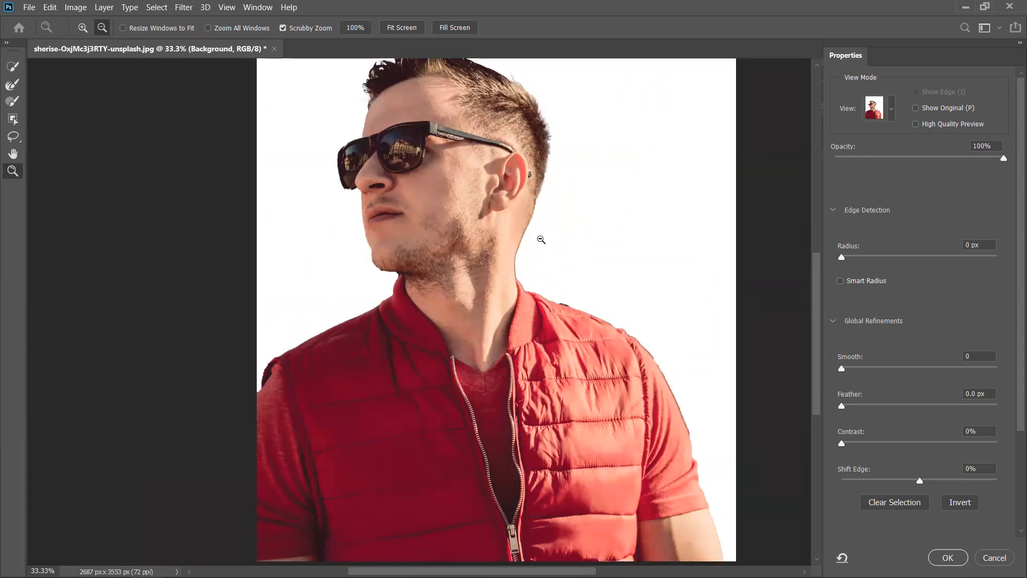
{"action": "left_click", "coordinate": [541, 240]}
{"action": "left_click", "coordinate": [82, 31]}
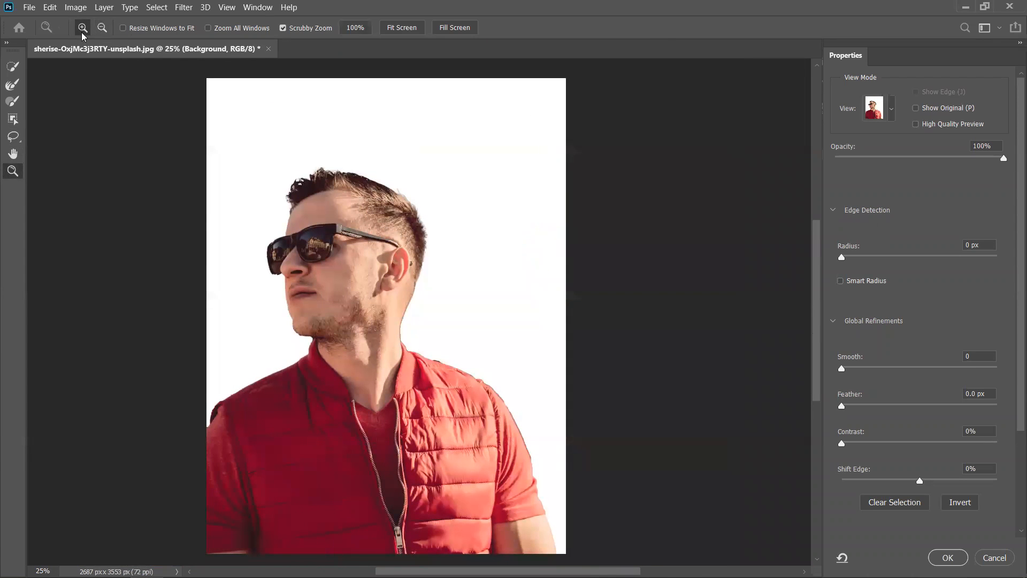
{"action": "left_click", "coordinate": [426, 202]}
{"action": "left_click", "coordinate": [418, 257]}
{"action": "left_click", "coordinate": [403, 388]}
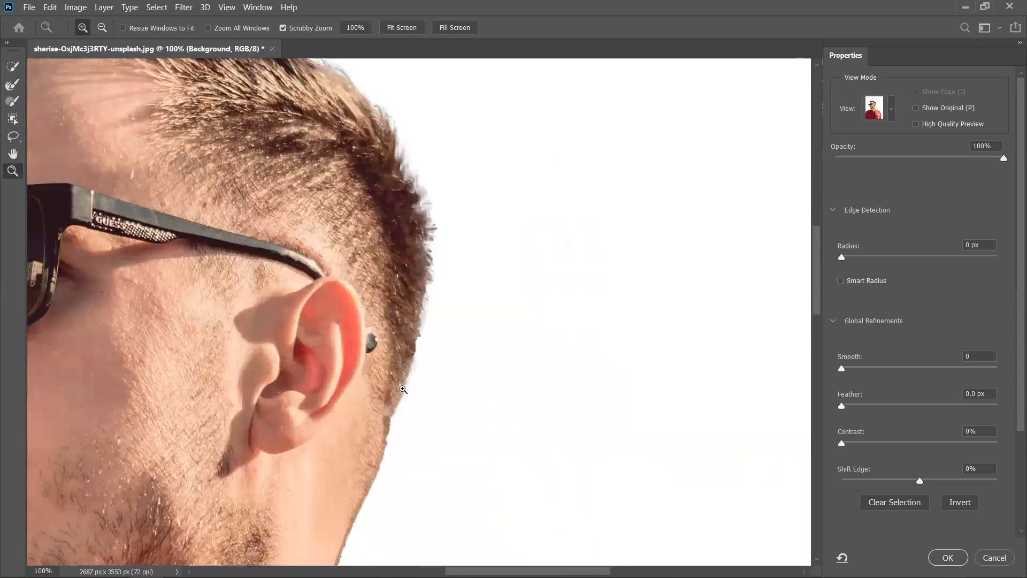
{"action": "left_click_drag", "start_coordinate": [376, 474], "coordinate": [435, 149]}
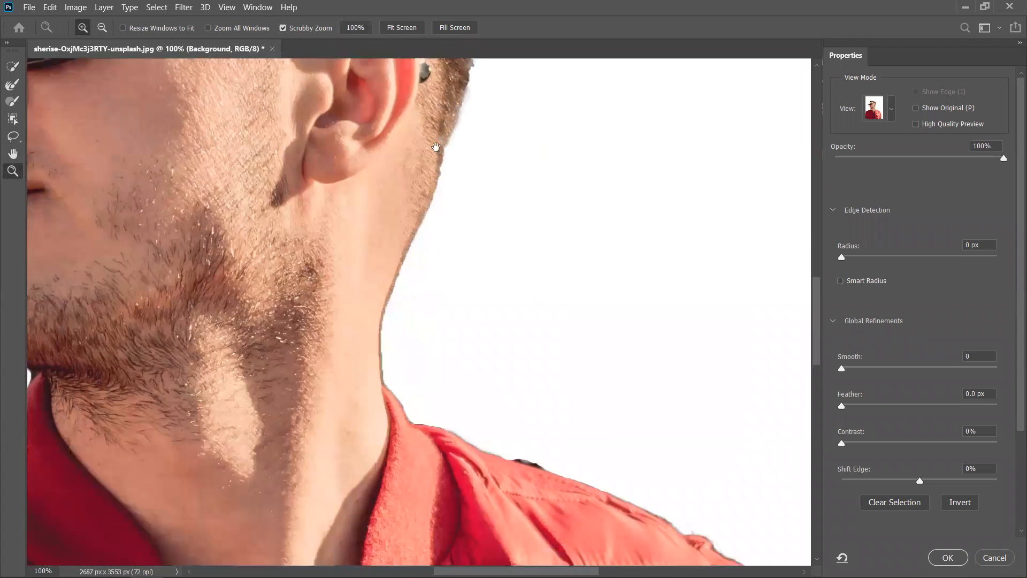
{"action": "left_click_drag", "start_coordinate": [406, 347], "coordinate": [405, 308]}
{"action": "left_click", "coordinate": [424, 288]}
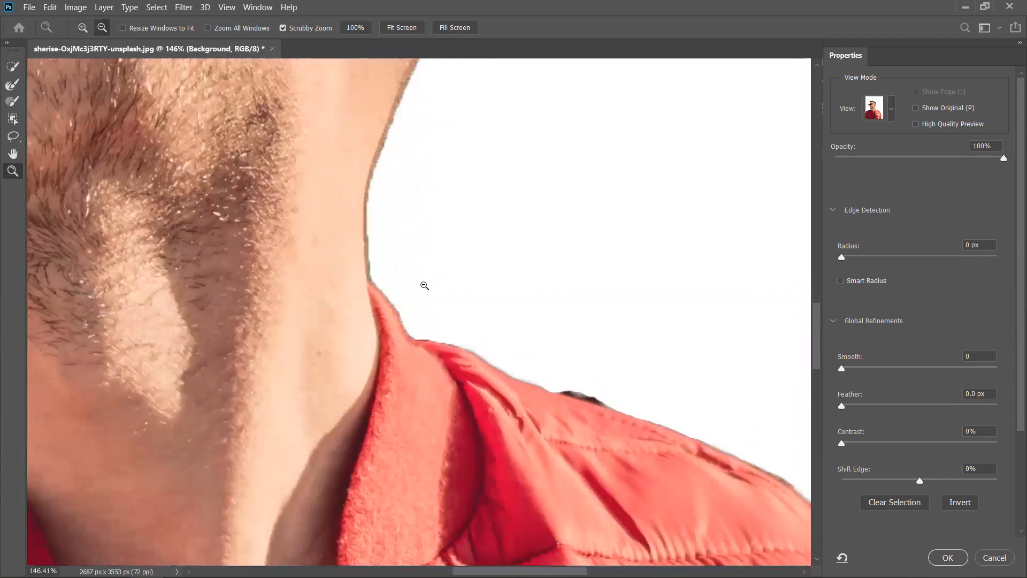
Step: Return to the Refine Edge Brush and examine the edge along the neck, collar and sunlit shoulder
{"action": "left_click", "coordinate": [13, 86]}
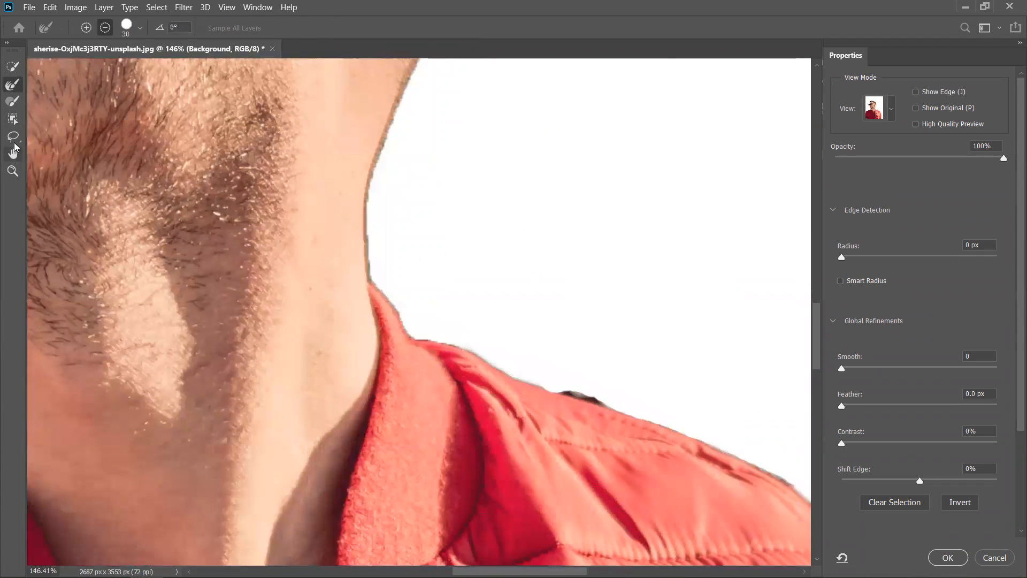
{"action": "mouse_move", "coordinate": [506, 388]}
{"action": "left_mouse_down"}
{"action": "mouse_move", "coordinate": [531, 205]}
{"action": "mouse_move", "coordinate": [450, 312]}
{"action": "mouse_move", "coordinate": [392, 333]}
{"action": "left_mouse_up"}
{"action": "key", "text": "alt"}
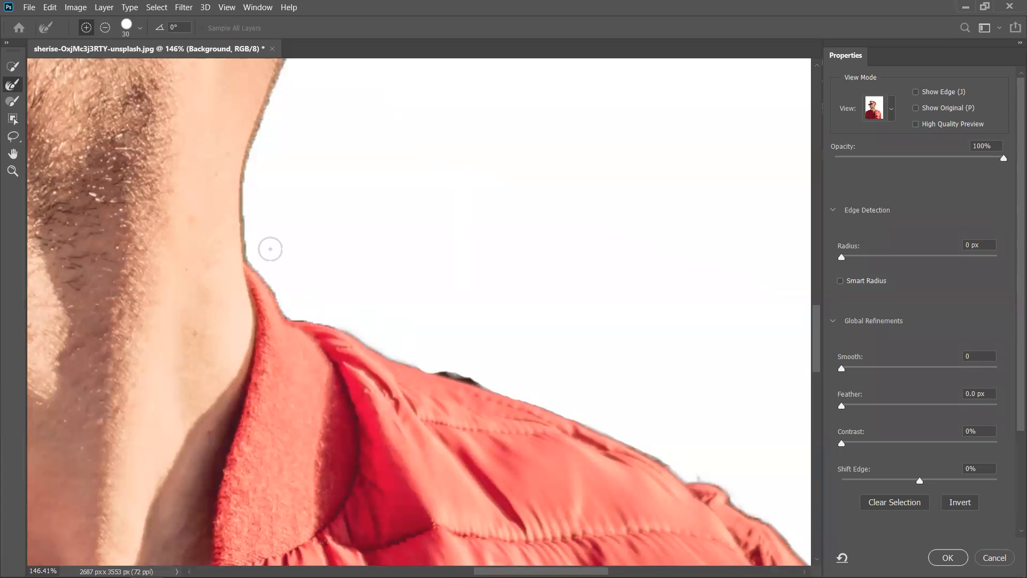
{"action": "scroll", "coordinate": [270, 249], "scroll_direction": "down", "scroll_amount": 5}
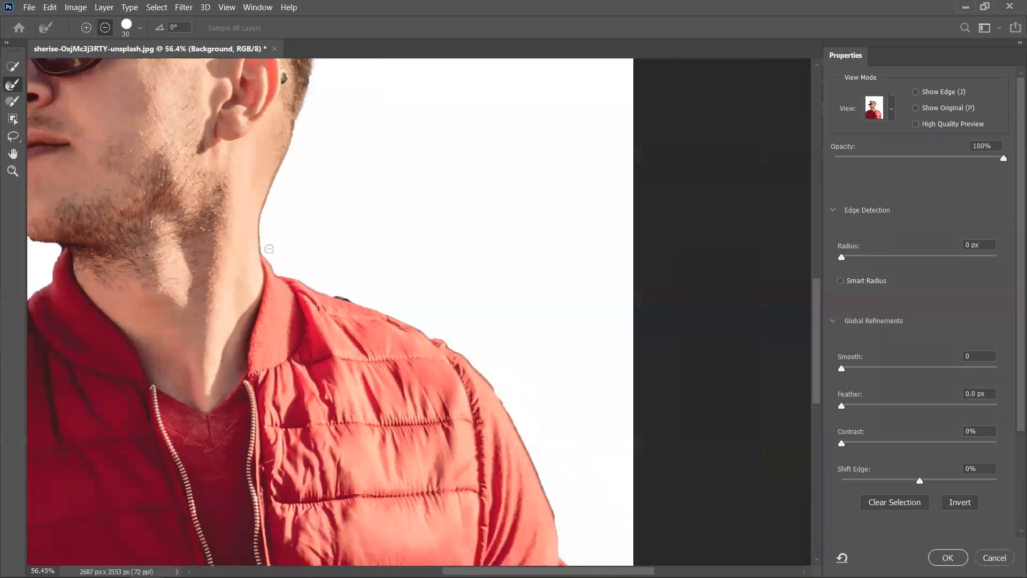
{"action": "scroll", "coordinate": [269, 249], "scroll_direction": "up", "scroll_amount": 4}
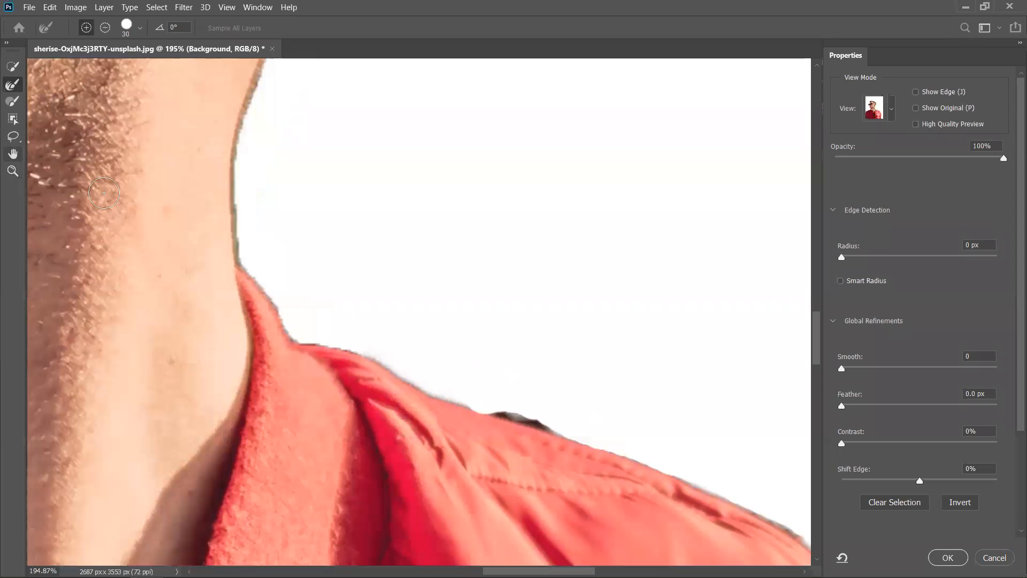
{"action": "left_click_drag", "start_coordinate": [419, 178], "coordinate": [337, 259]}
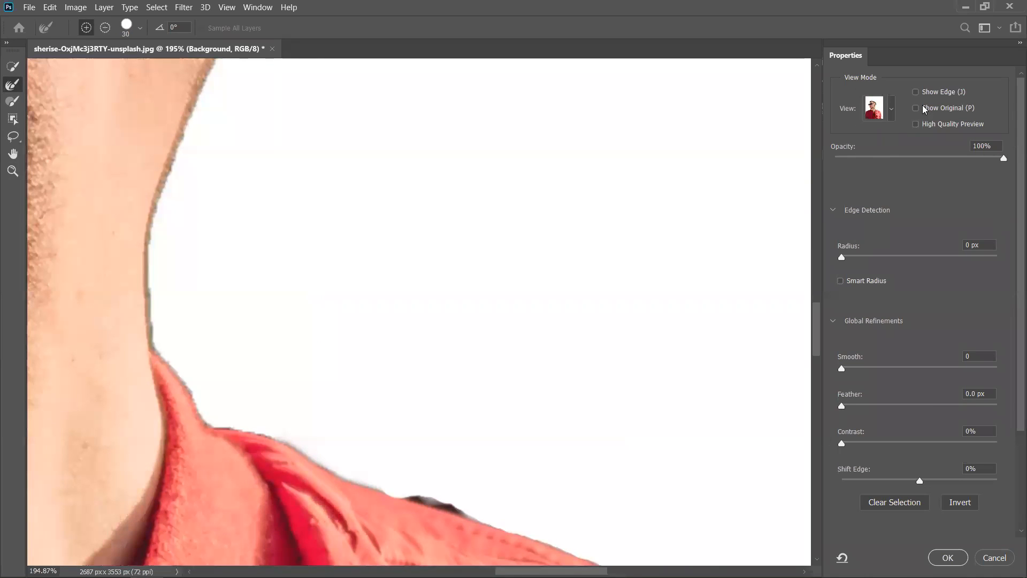
Step: Change the selection preview to the Onion Skin view mode
{"action": "left_click", "coordinate": [891, 110]}
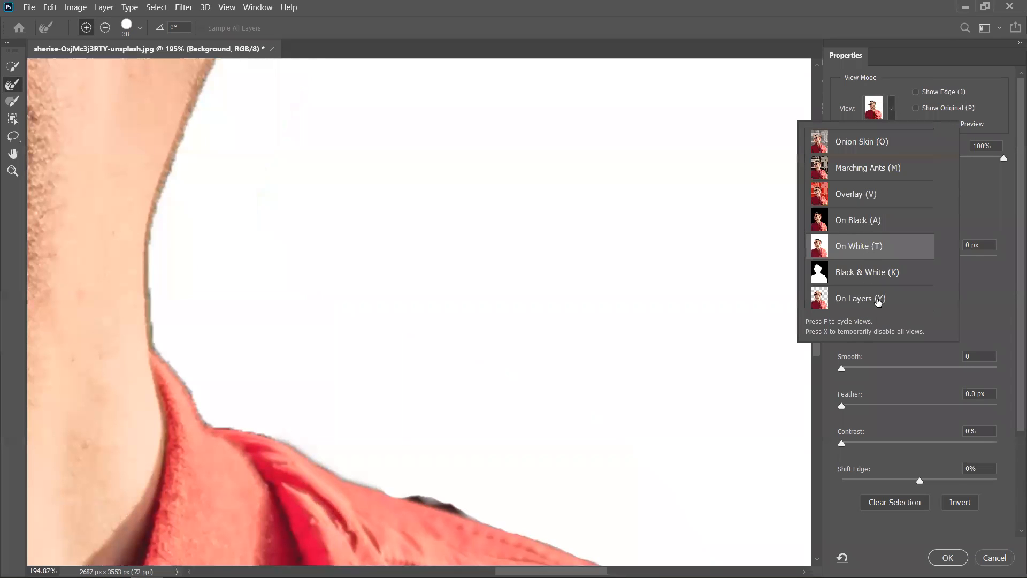
{"action": "left_click", "coordinate": [873, 142]}
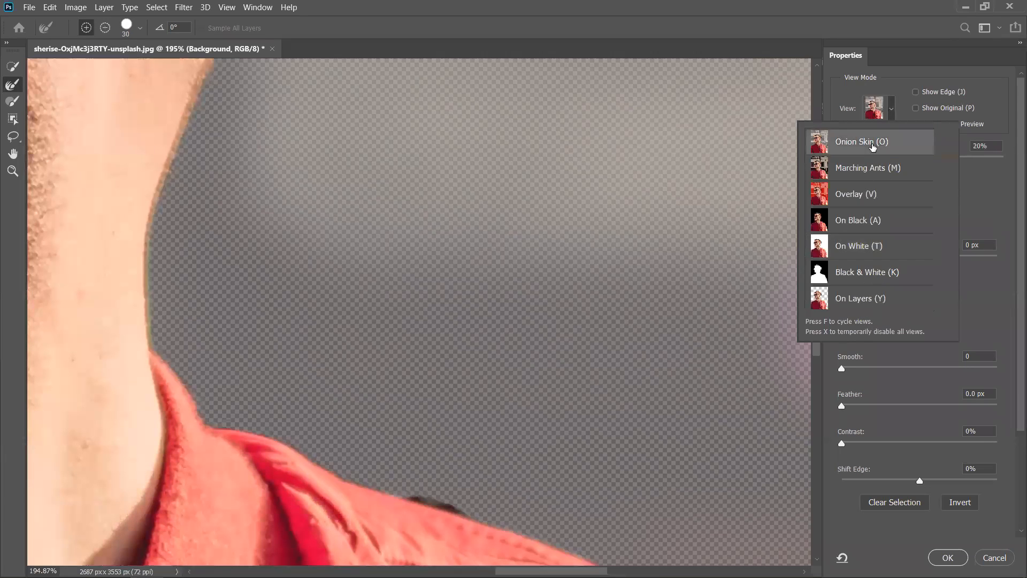
Step: Examine the whole man, the blurred background lights and his shoulder edge in the Onion Skin preview
{"action": "scroll", "coordinate": [323, 253], "scroll_direction": "down", "scroll_amount": 6}
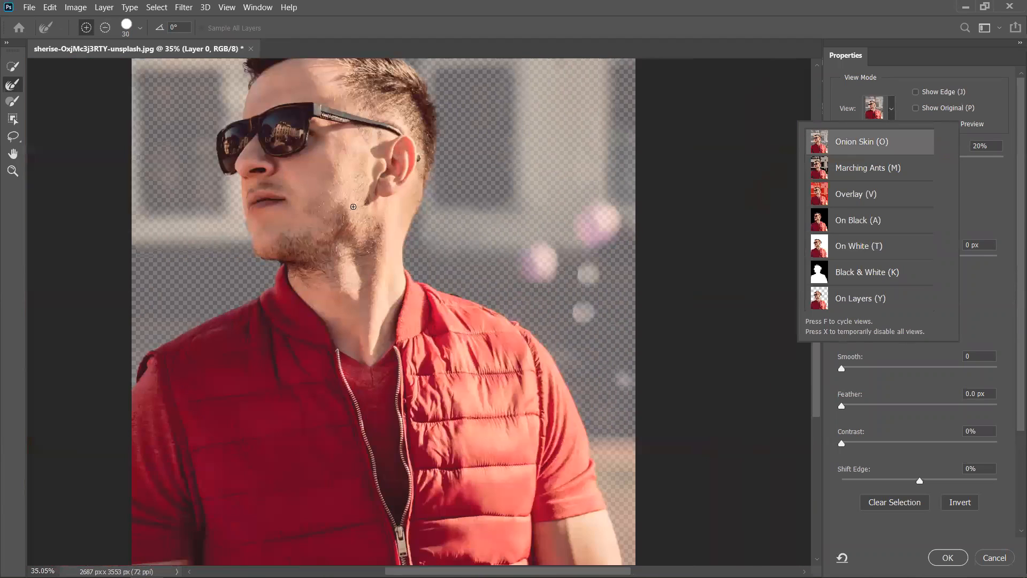
{"action": "scroll", "coordinate": [596, 218], "scroll_direction": "up", "scroll_amount": 3}
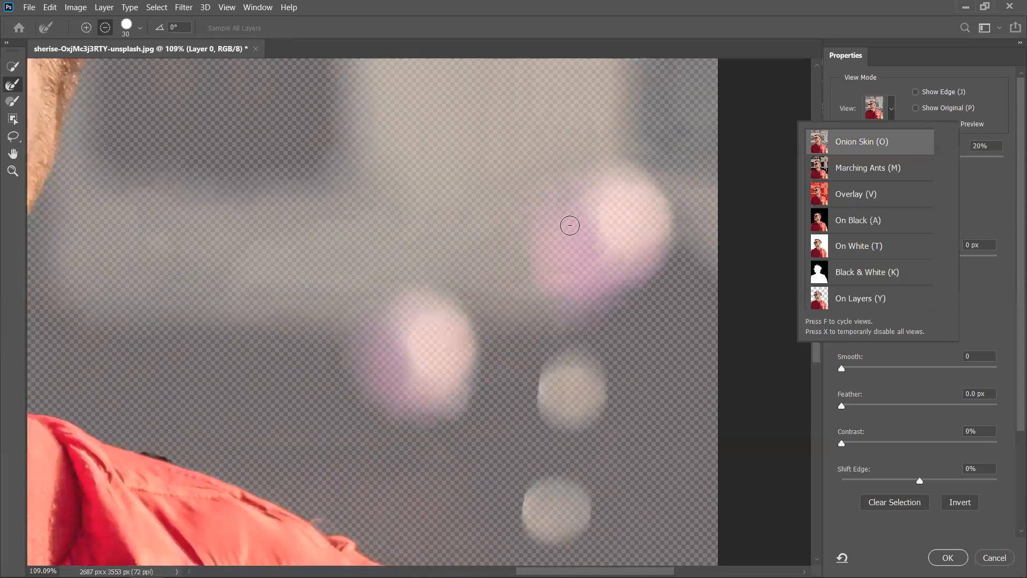
{"action": "scroll", "coordinate": [362, 236], "scroll_direction": "down", "scroll_amount": 1}
{"action": "scroll", "coordinate": [419, 232], "scroll_direction": "up", "scroll_amount": 1}
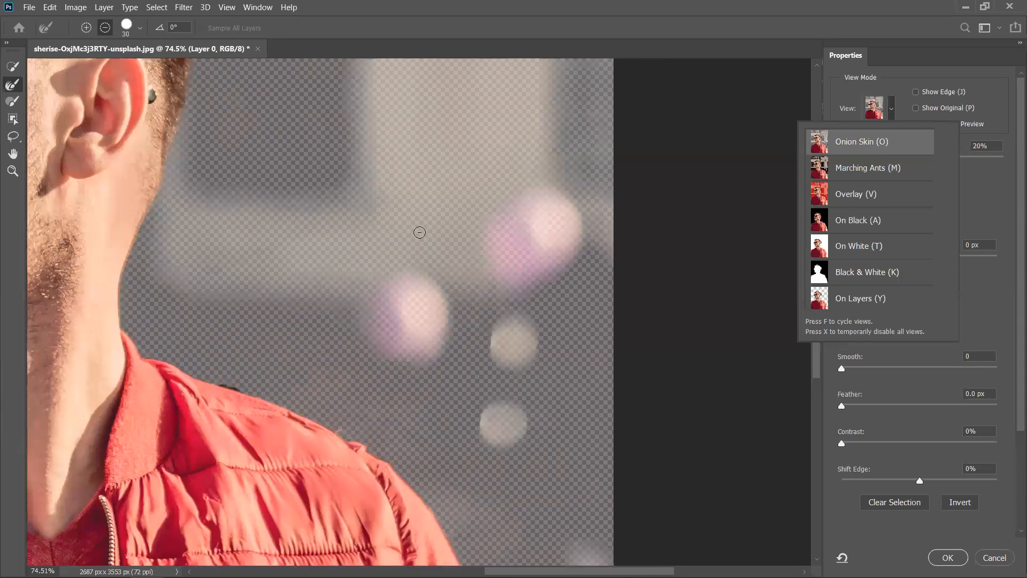
Step: Switch the preview to Marching Ants and inspect the outline around the man's jacket, neck and head
{"action": "left_click", "coordinate": [865, 170]}
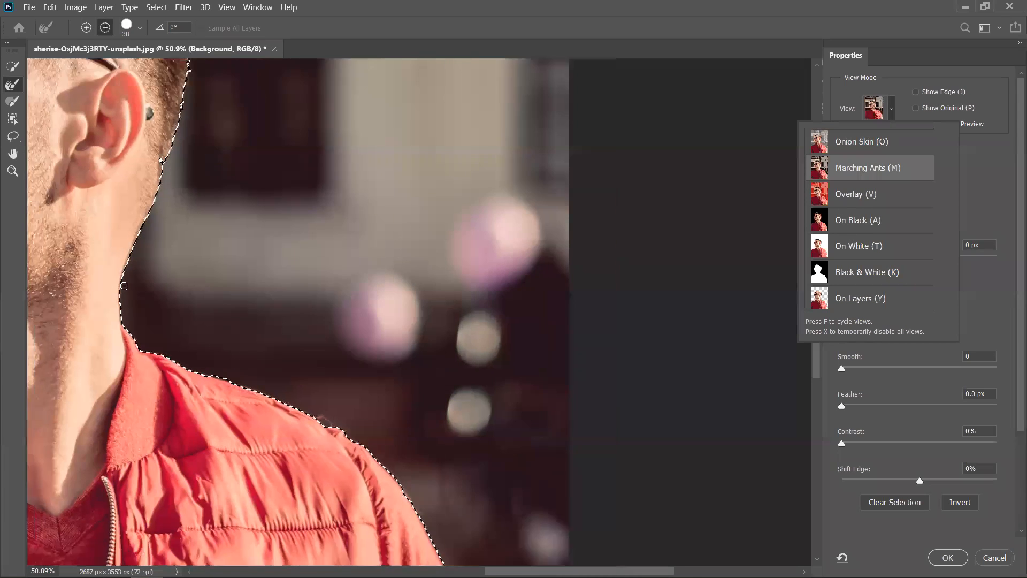
{"action": "scroll", "coordinate": [124, 286], "scroll_direction": "down", "scroll_amount": 2}
{"action": "left_click", "coordinate": [551, 287]}
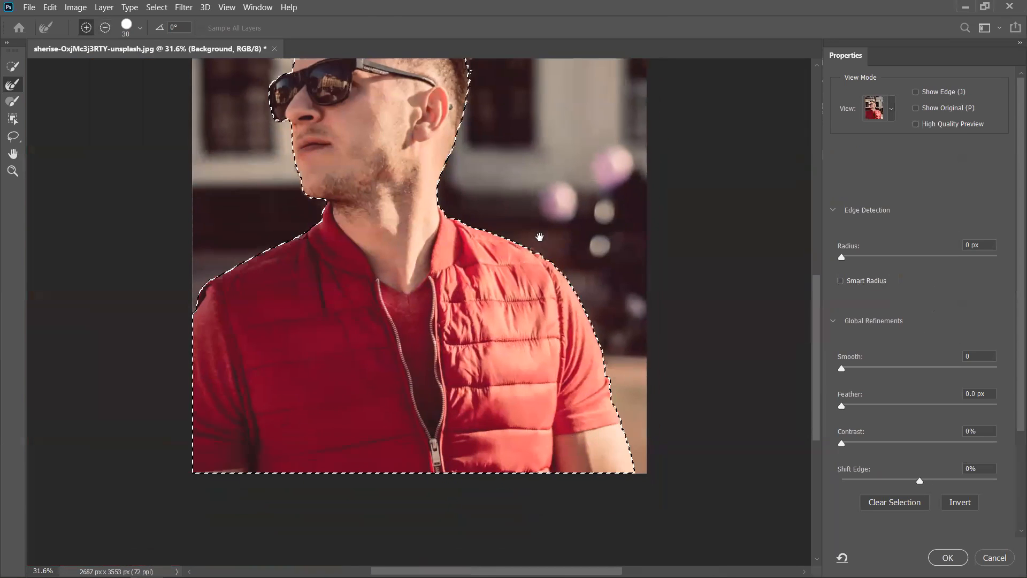
{"action": "scroll", "coordinate": [539, 237], "scroll_direction": "up", "scroll_amount": 3}
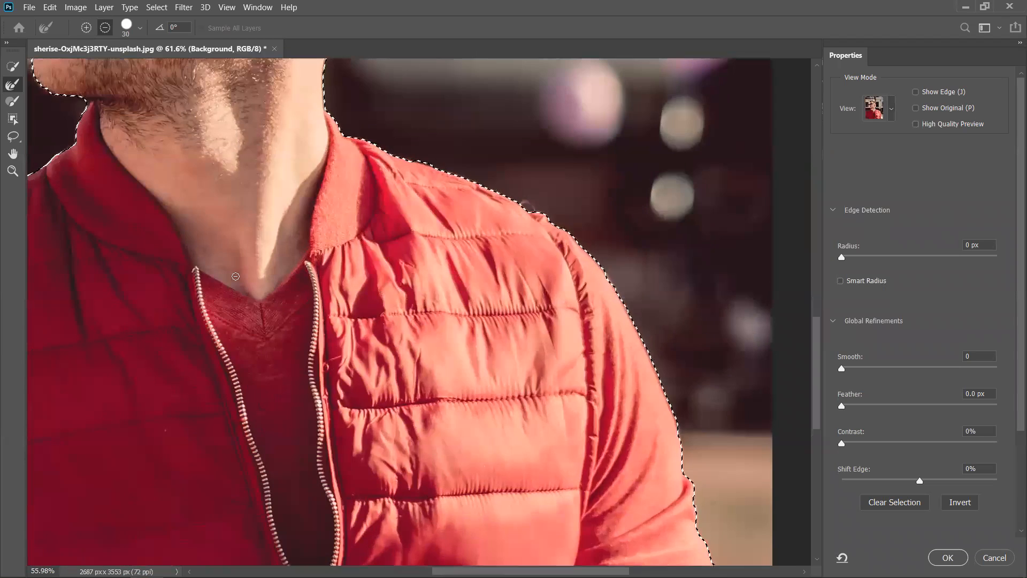
{"action": "scroll", "coordinate": [235, 276], "scroll_direction": "down", "scroll_amount": 2}
{"action": "scroll", "coordinate": [179, 280], "scroll_direction": "up", "scroll_amount": 5}
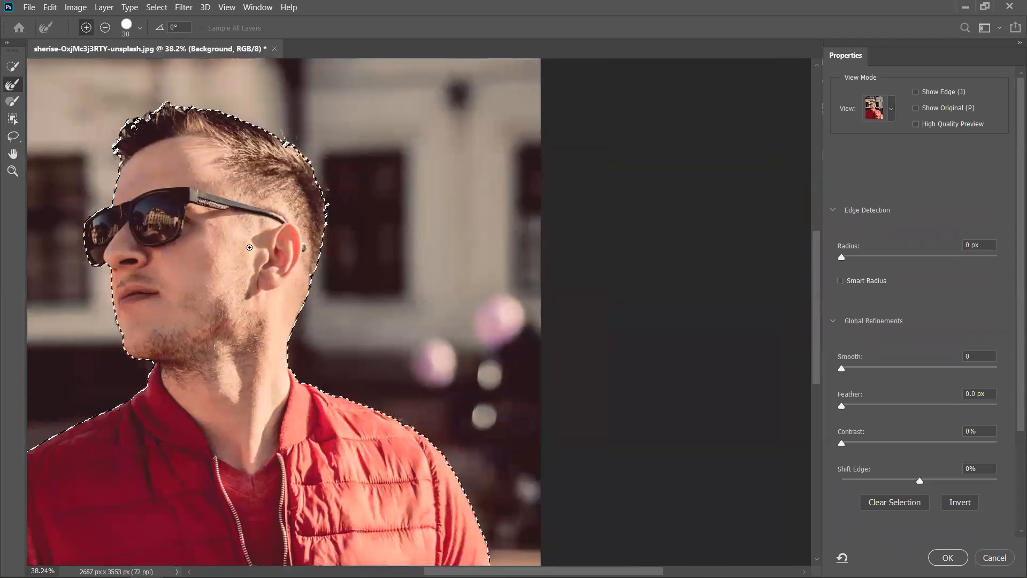
Step: Switch the preview to Overlay and view the masked background around the man's whole figure and head
{"action": "left_click", "coordinate": [882, 111]}
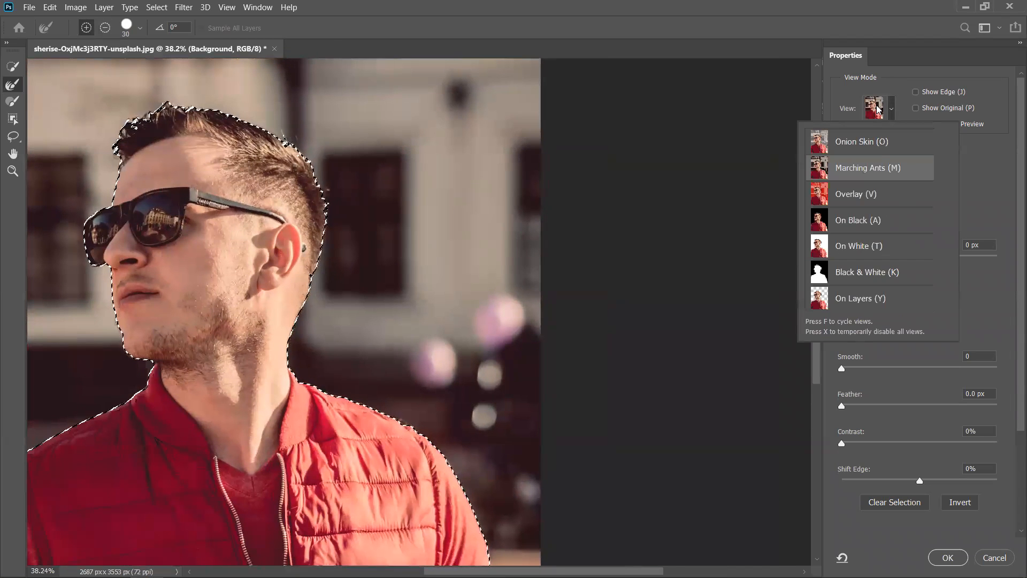
{"action": "left_click", "coordinate": [865, 196]}
{"action": "scroll", "coordinate": [469, 241], "scroll_direction": "down", "scroll_amount": 2}
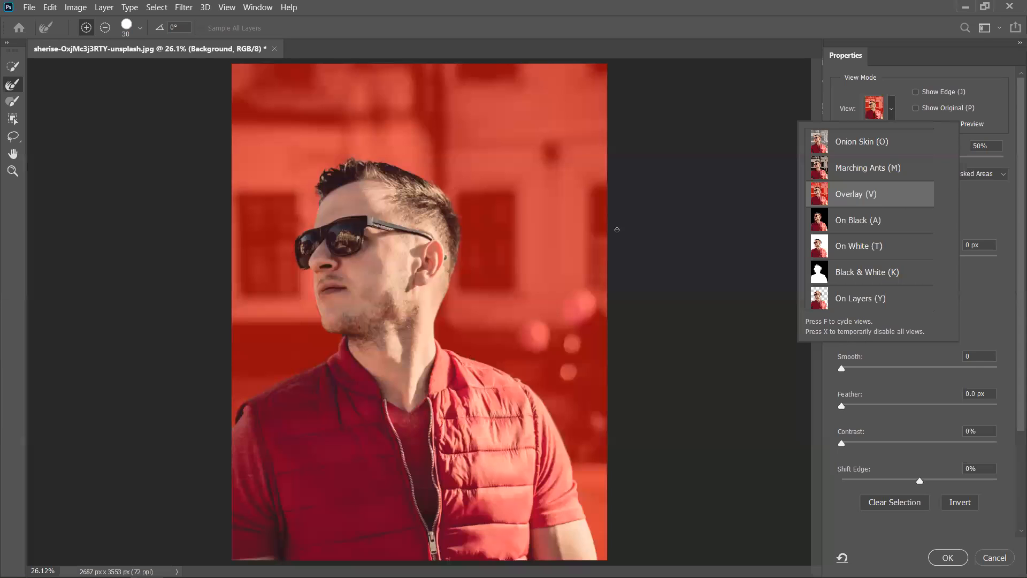
{"action": "scroll", "coordinate": [615, 235], "scroll_direction": "up", "scroll_amount": 3}
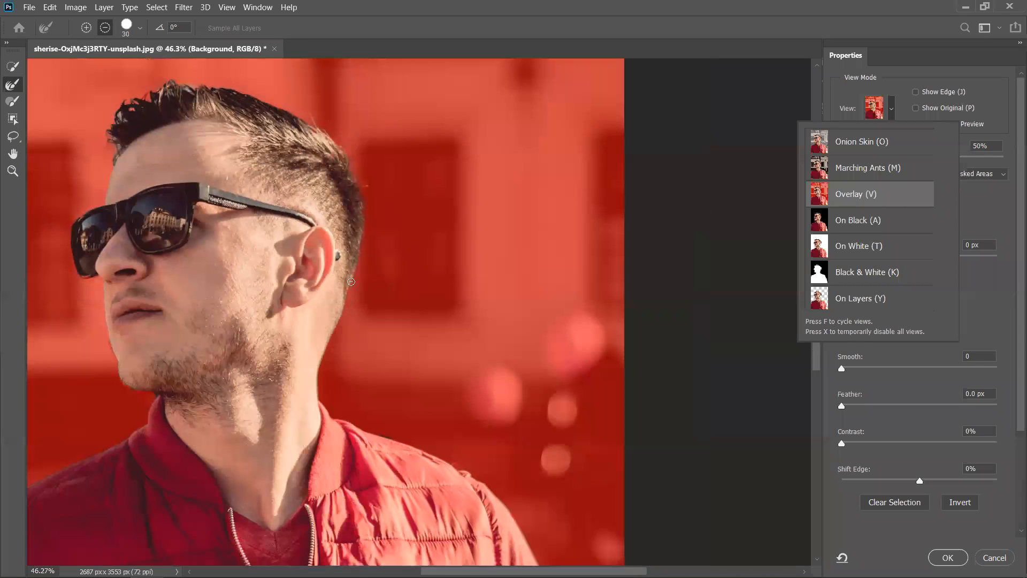
{"action": "left_click", "coordinate": [1011, 202]}
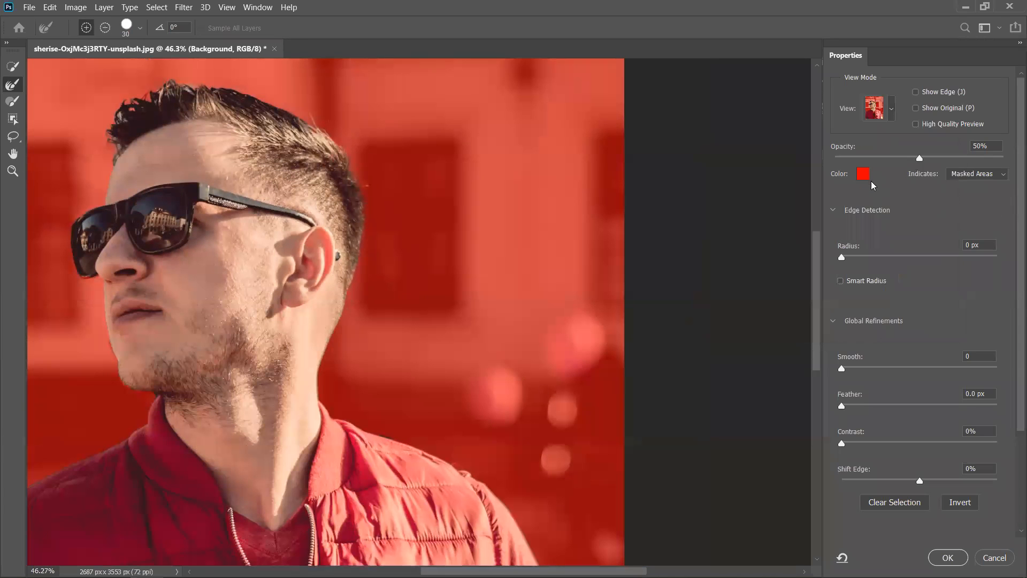
Step: Change the overlay colour for the masked areas to a medium sky blue
{"action": "left_click", "coordinate": [865, 172]}
{"action": "left_click", "coordinate": [534, 206]}
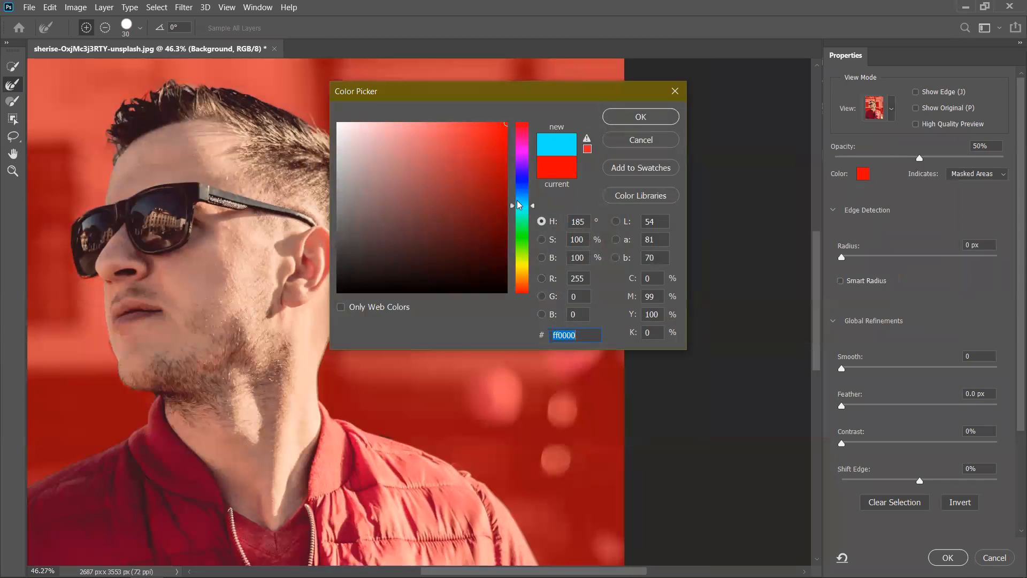
{"action": "left_click", "coordinate": [475, 150]}
{"action": "left_click", "coordinate": [632, 117]}
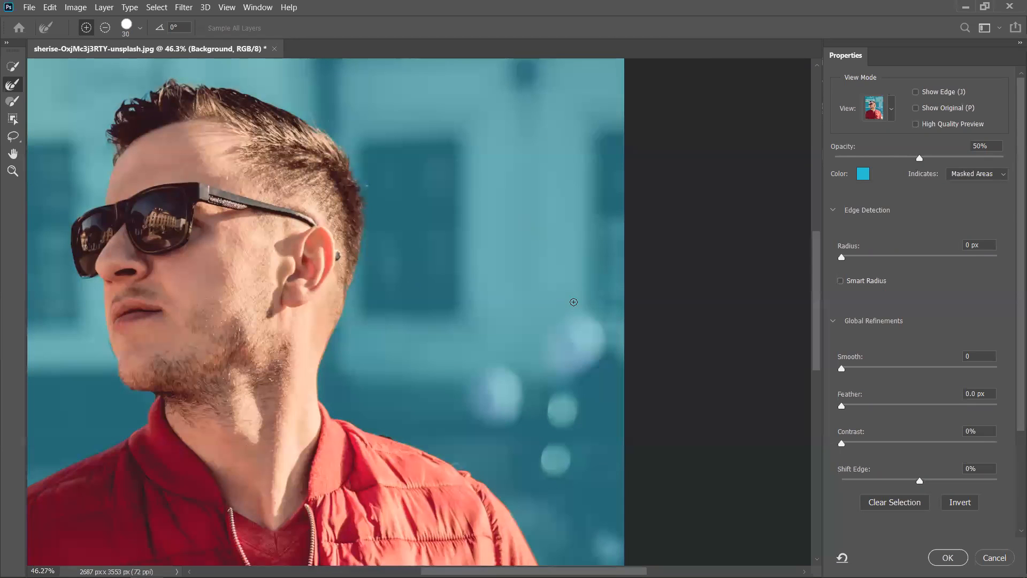
Step: Inspect the head and nape edge against the blue overlay, enlarging the view to about 456%
{"action": "scroll", "coordinate": [369, 226], "scroll_direction": "up", "scroll_amount": 4}
{"action": "scroll", "coordinate": [368, 226], "scroll_direction": "down", "scroll_amount": 2}
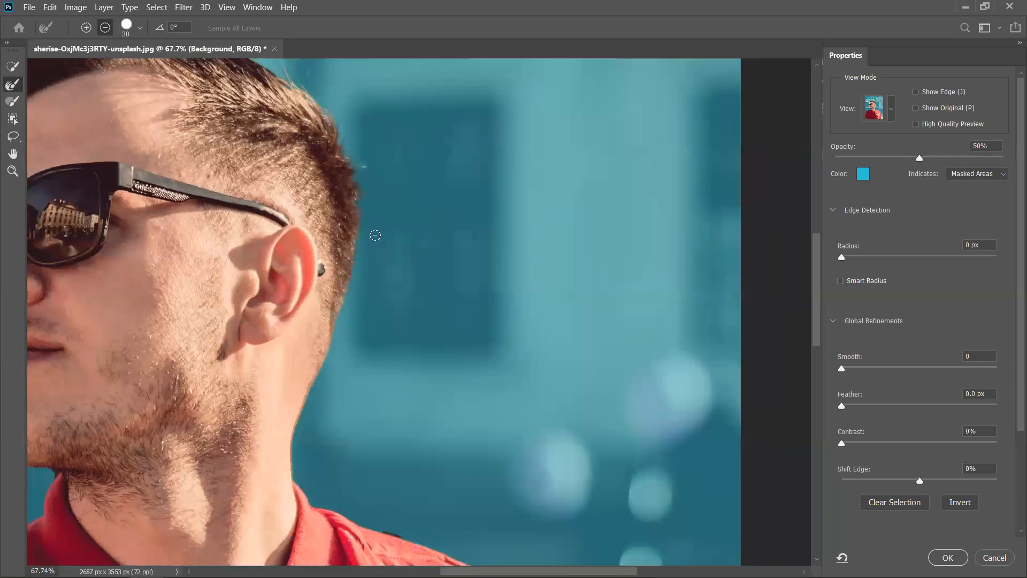
{"action": "scroll", "coordinate": [214, 256], "scroll_direction": "down", "scroll_amount": 3}
{"action": "scroll", "coordinate": [285, 359], "scroll_direction": "up", "scroll_amount": 5}
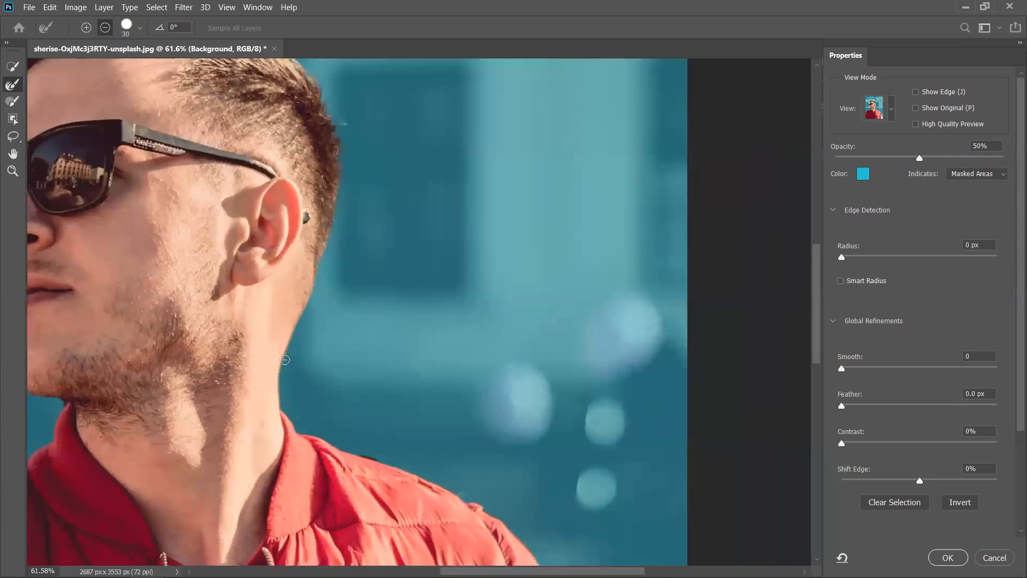
{"action": "scroll", "coordinate": [285, 358], "scroll_direction": "up", "scroll_amount": 3}
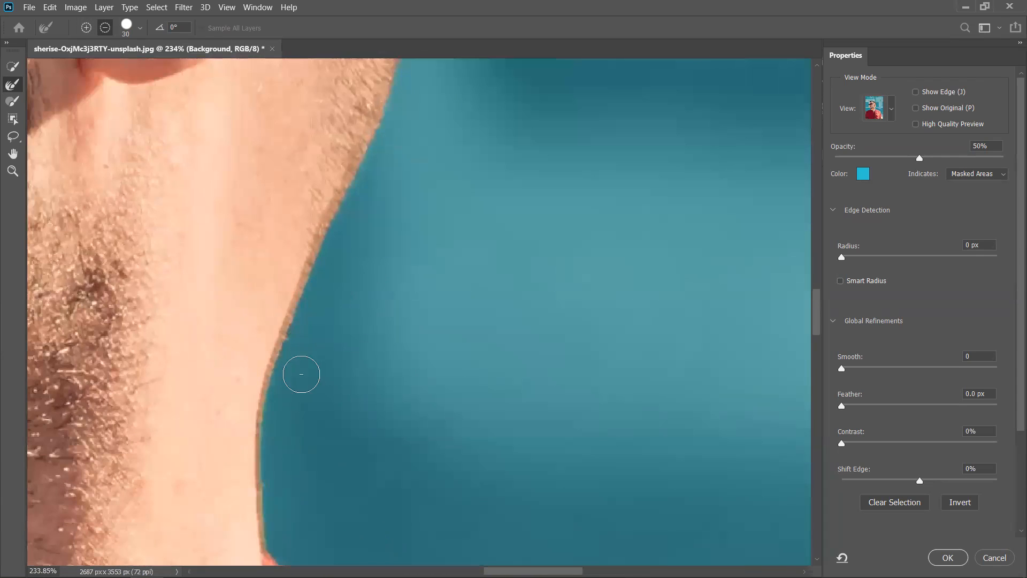
{"action": "scroll", "coordinate": [343, 231], "scroll_direction": "up", "scroll_amount": 1}
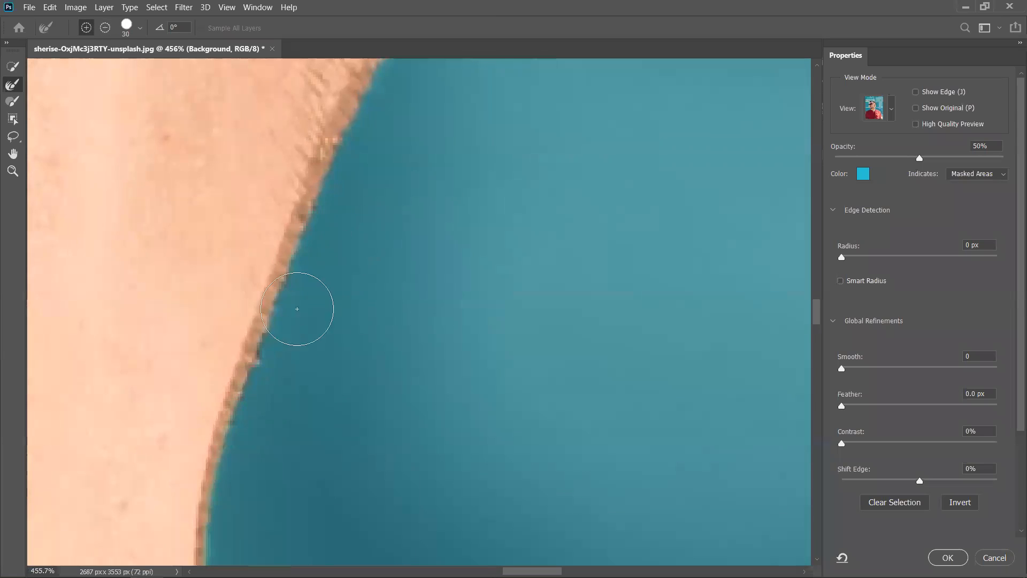
Step: Follow the outline against the blue overlay from the neck over the shoulder to the upper sleeve
{"action": "left_click_drag", "start_coordinate": [260, 449], "coordinate": [230, 356]}
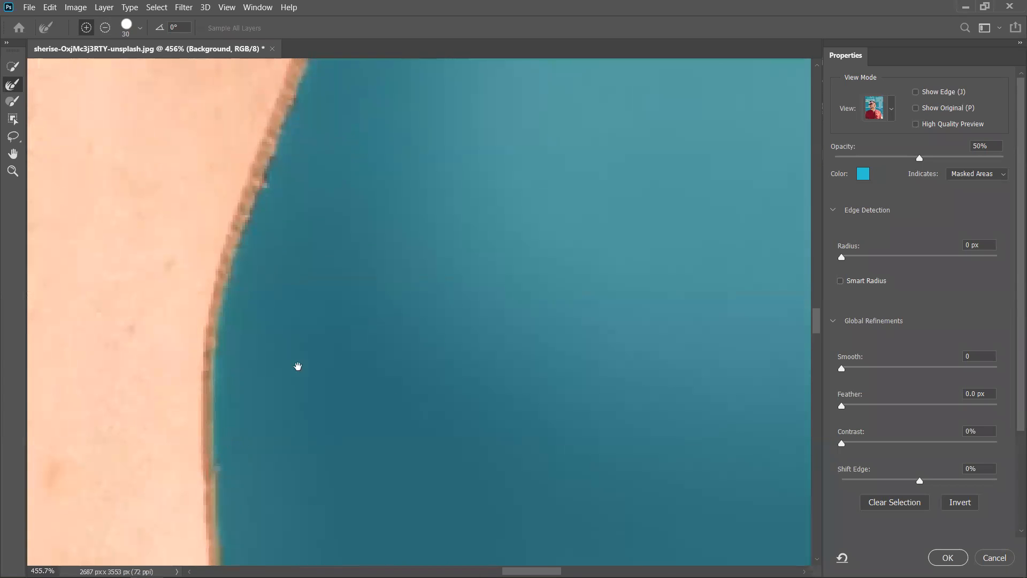
{"action": "left_click_drag", "start_coordinate": [298, 366], "coordinate": [239, 255]}
{"action": "mouse_move", "coordinate": [416, 483]}
{"action": "left_mouse_down"}
{"action": "mouse_move", "coordinate": [342, 314]}
{"action": "mouse_move", "coordinate": [486, 355]}
{"action": "mouse_move", "coordinate": [385, 356]}
{"action": "mouse_move", "coordinate": [369, 309]}
{"action": "mouse_move", "coordinate": [245, 314]}
{"action": "left_mouse_up"}
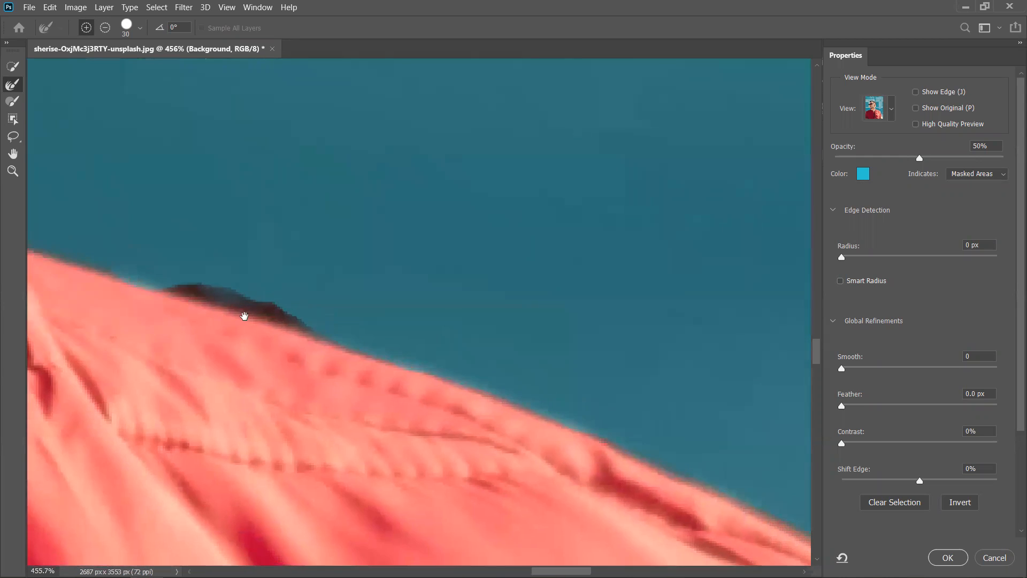
{"action": "left_click_drag", "start_coordinate": [576, 458], "coordinate": [415, 321]}
{"action": "mouse_move", "coordinate": [650, 431]}
{"action": "left_mouse_down"}
{"action": "mouse_move", "coordinate": [374, 233]}
{"action": "mouse_move", "coordinate": [225, 155]}
{"action": "left_mouse_up"}
{"action": "mouse_move", "coordinate": [667, 432]}
{"action": "left_mouse_down"}
{"action": "mouse_move", "coordinate": [447, 253]}
{"action": "mouse_move", "coordinate": [552, 394]}
{"action": "mouse_move", "coordinate": [537, 415]}
{"action": "mouse_move", "coordinate": [500, 339]}
{"action": "left_mouse_up"}
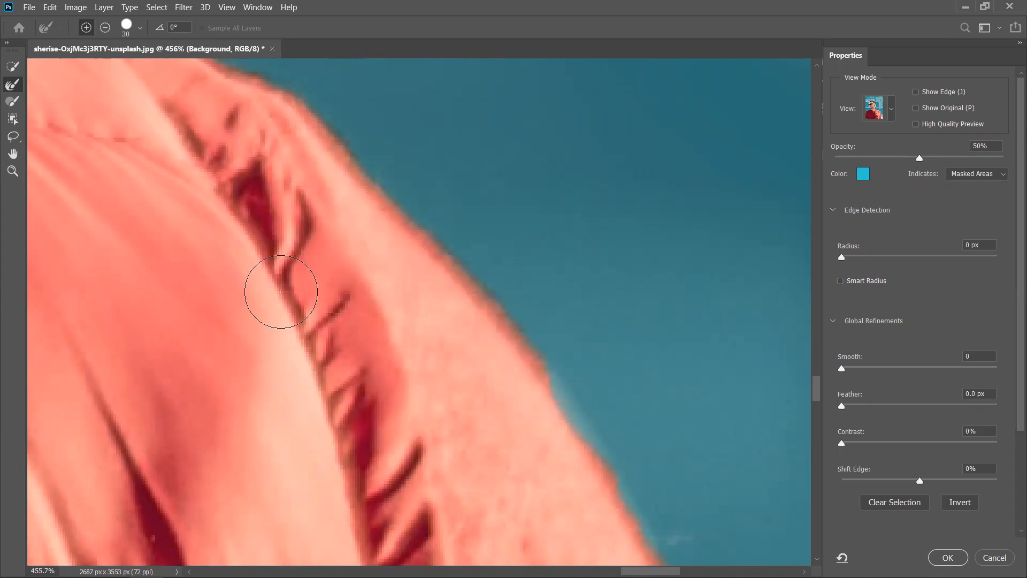
Step: Switch the preview to On Black and examine the shoulder and sleeve edge of the jacket
{"action": "left_click", "coordinate": [891, 110]}
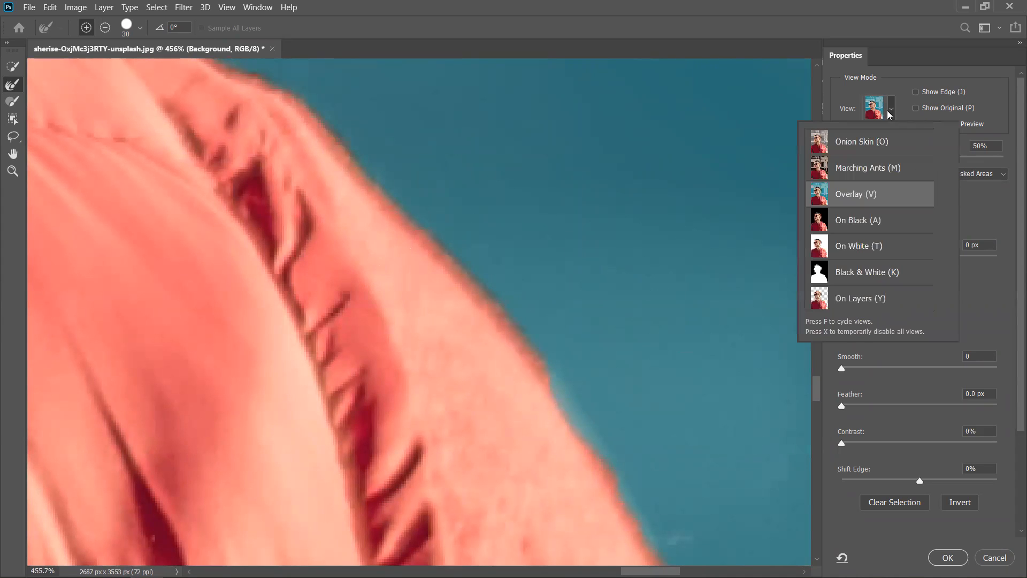
{"action": "left_click", "coordinate": [844, 227]}
{"action": "scroll", "coordinate": [314, 184], "scroll_direction": "up", "scroll_amount": 2}
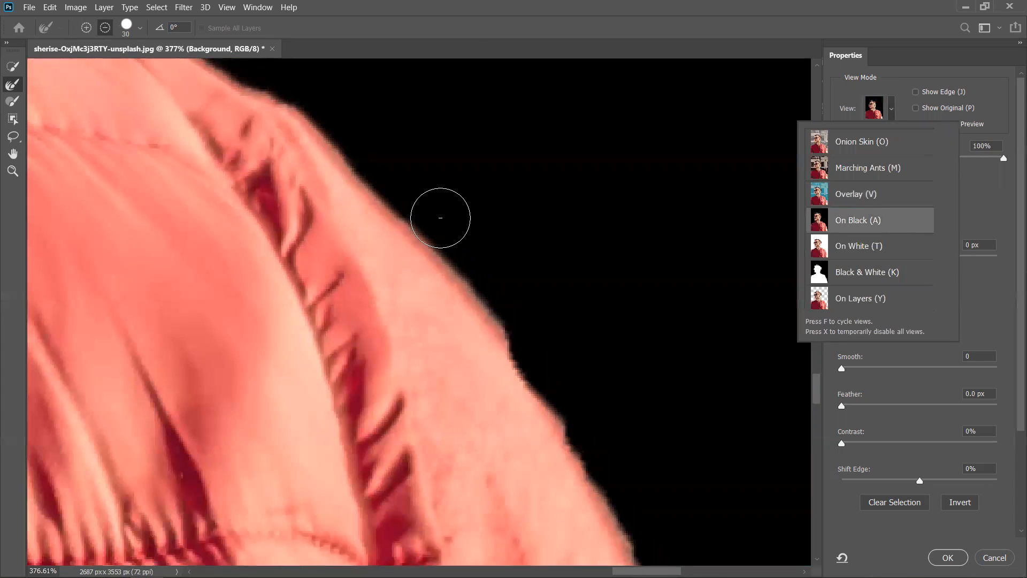
{"action": "scroll", "coordinate": [367, 204], "scroll_direction": "down", "scroll_amount": 10}
{"action": "left_click_drag", "start_coordinate": [153, 134], "coordinate": [527, 417]}
{"action": "left_click_drag", "start_coordinate": [368, 257], "coordinate": [517, 337]}
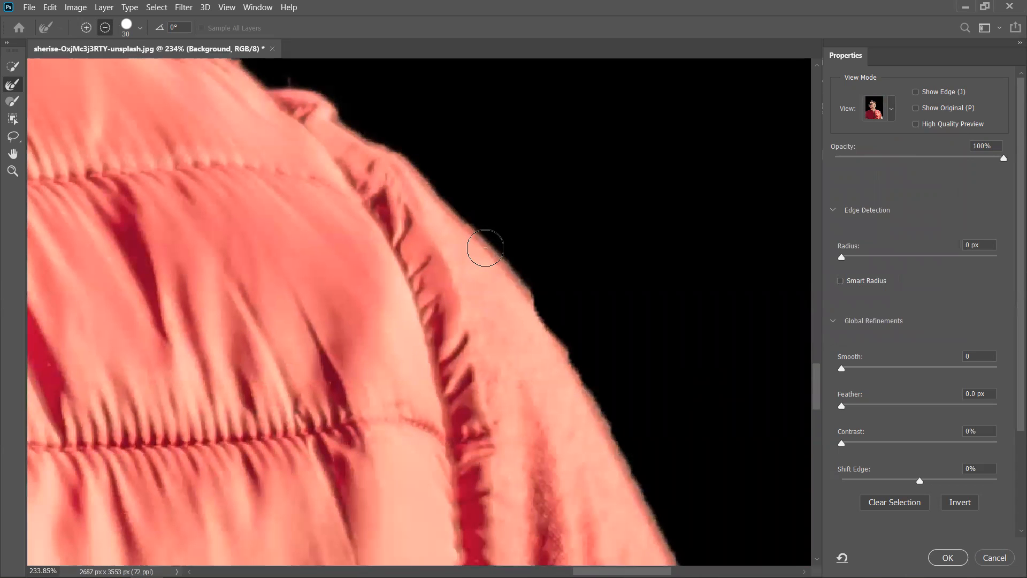
Step: Switch the preview to On White and check the shoulder seam and upper sleeve edge up close
{"action": "left_click", "coordinate": [878, 116]}
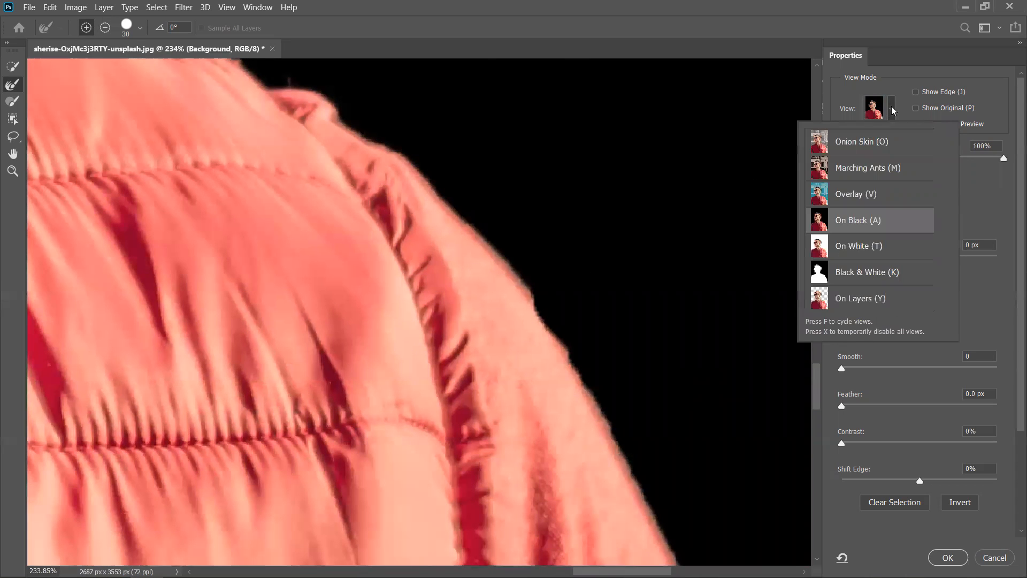
{"action": "left_click", "coordinate": [855, 247]}
{"action": "scroll", "coordinate": [565, 286], "scroll_direction": "up", "scroll_amount": 3}
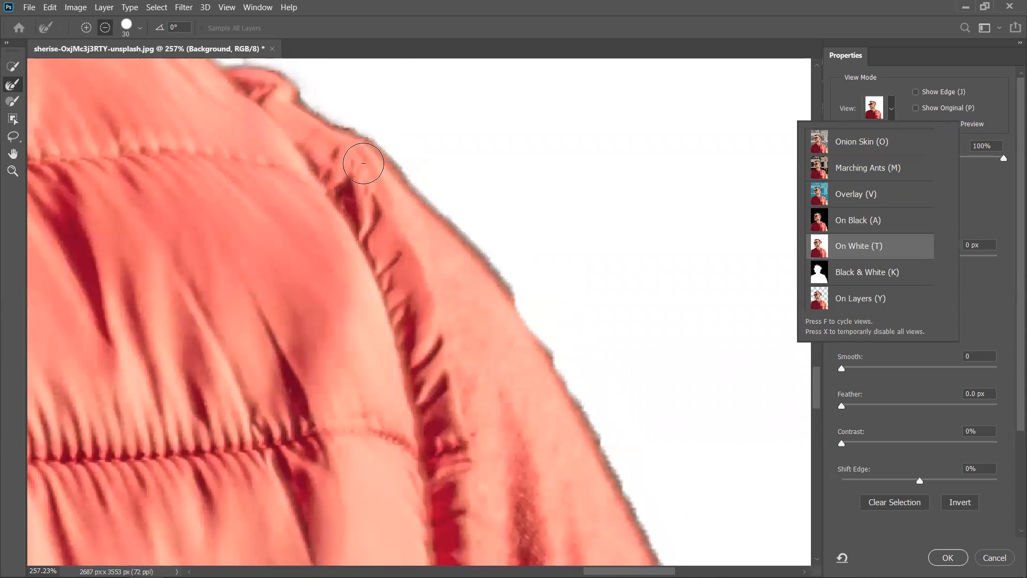
{"action": "scroll", "coordinate": [642, 470], "scroll_direction": "down", "scroll_amount": 1}
{"action": "scroll", "coordinate": [643, 470], "scroll_direction": "down", "scroll_amount": 2}
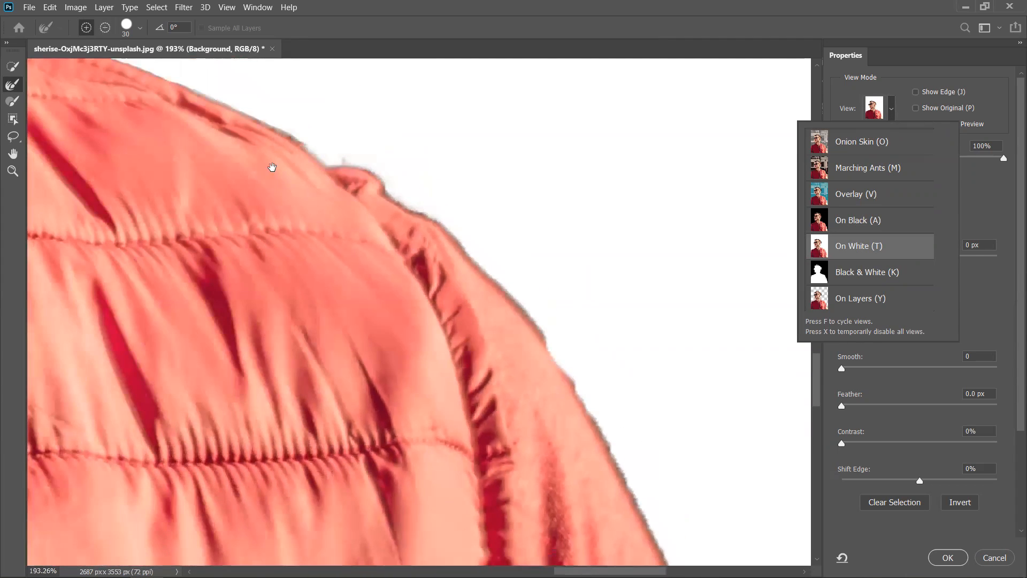
Step: Inspect the edge along the neck, collar and shoulder against the white background
{"action": "left_click_drag", "start_coordinate": [278, 181], "coordinate": [353, 264]}
{"action": "left_click_drag", "start_coordinate": [226, 170], "coordinate": [690, 402]}
{"action": "left_click_drag", "start_coordinate": [285, 268], "coordinate": [208, 241]}
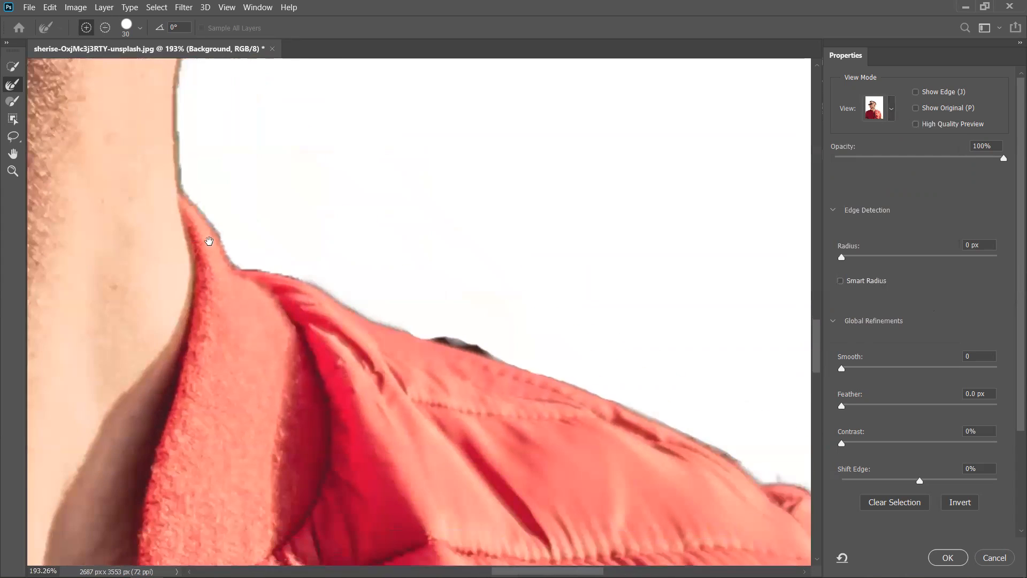
{"action": "left_click_drag", "start_coordinate": [511, 355], "coordinate": [344, 291]}
{"action": "left_click_drag", "start_coordinate": [467, 339], "coordinate": [420, 328]}
{"action": "mouse_move", "coordinate": [254, 298]}
{"action": "left_mouse_down"}
{"action": "mouse_move", "coordinate": [204, 217]}
{"action": "mouse_move", "coordinate": [225, 181]}
{"action": "mouse_move", "coordinate": [525, 308]}
{"action": "mouse_move", "coordinate": [735, 504]}
{"action": "mouse_move", "coordinate": [552, 339]}
{"action": "left_mouse_up"}
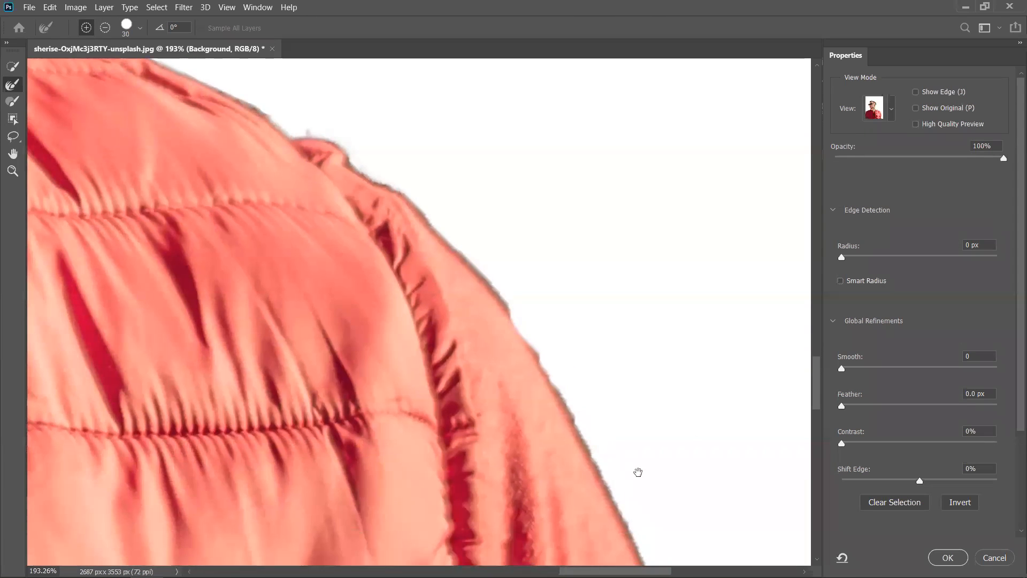
Step: Follow the sleeve edge down the arm against white, and return to the upper sleeve
{"action": "left_click_drag", "start_coordinate": [637, 473], "coordinate": [537, 264]}
{"action": "left_click_drag", "start_coordinate": [640, 438], "coordinate": [524, 236]}
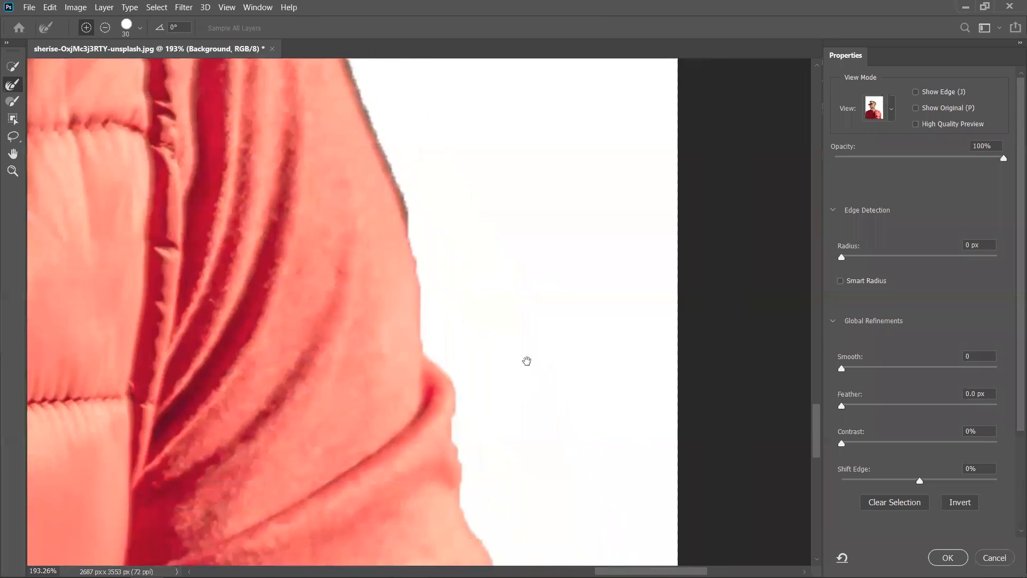
{"action": "left_click_drag", "start_coordinate": [528, 360], "coordinate": [498, 228]}
{"action": "left_click_drag", "start_coordinate": [562, 556], "coordinate": [476, 254]}
{"action": "left_click_drag", "start_coordinate": [477, 367], "coordinate": [508, 402]}
{"action": "left_click_drag", "start_coordinate": [353, 139], "coordinate": [447, 253]}
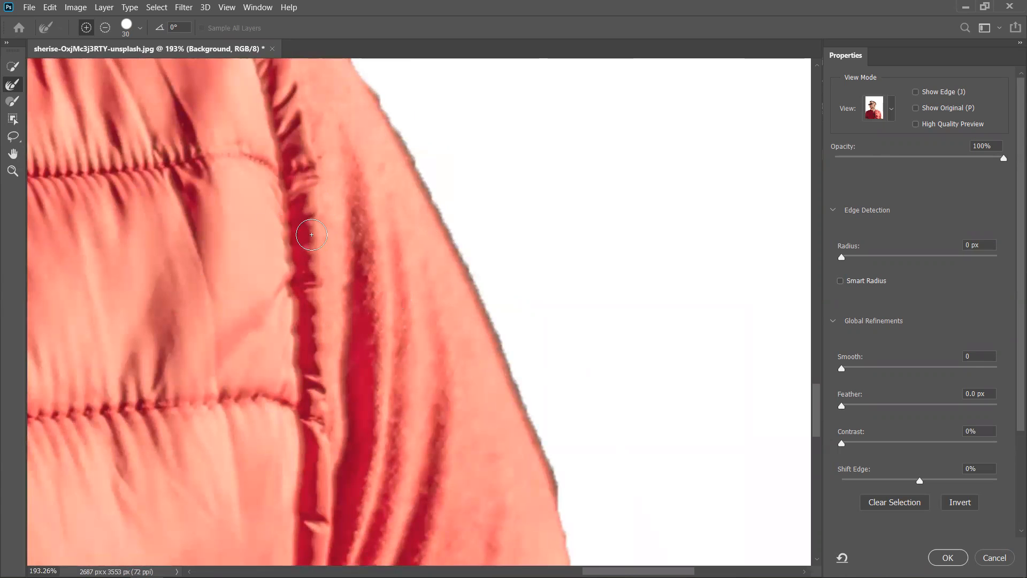
Step: Compare the sleeve edge in the On Black, On White and Black & White previews, finishing in On Layers
{"action": "left_click", "coordinate": [890, 108]}
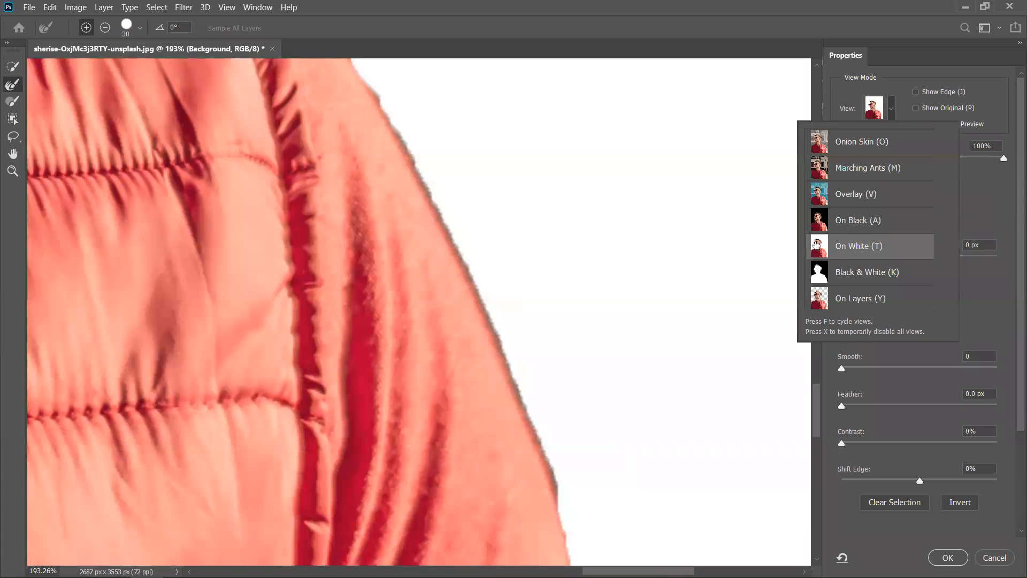
{"action": "key", "text": "a"}
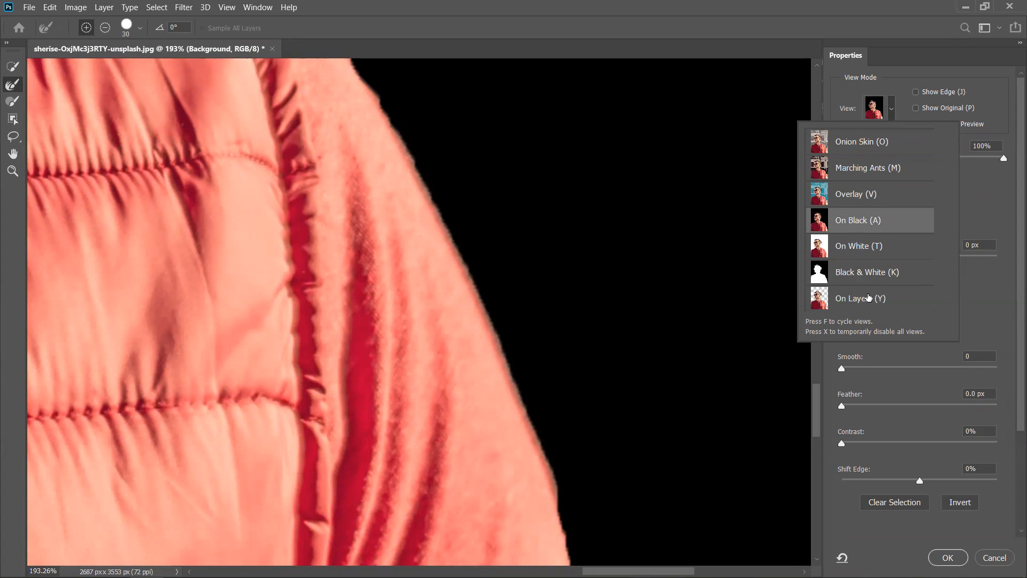
{"action": "left_click", "coordinate": [869, 252]}
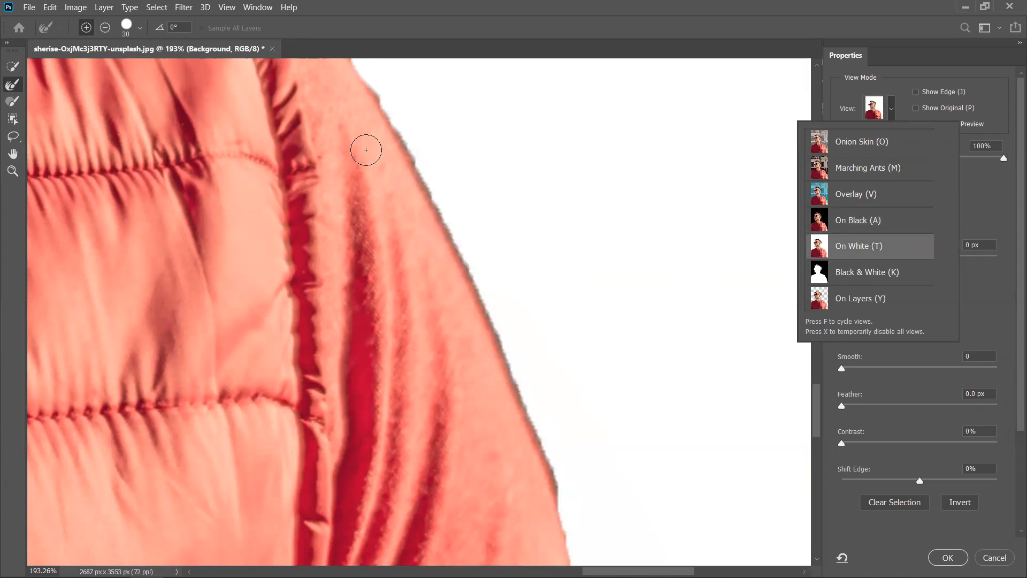
{"action": "left_click", "coordinate": [847, 280]}
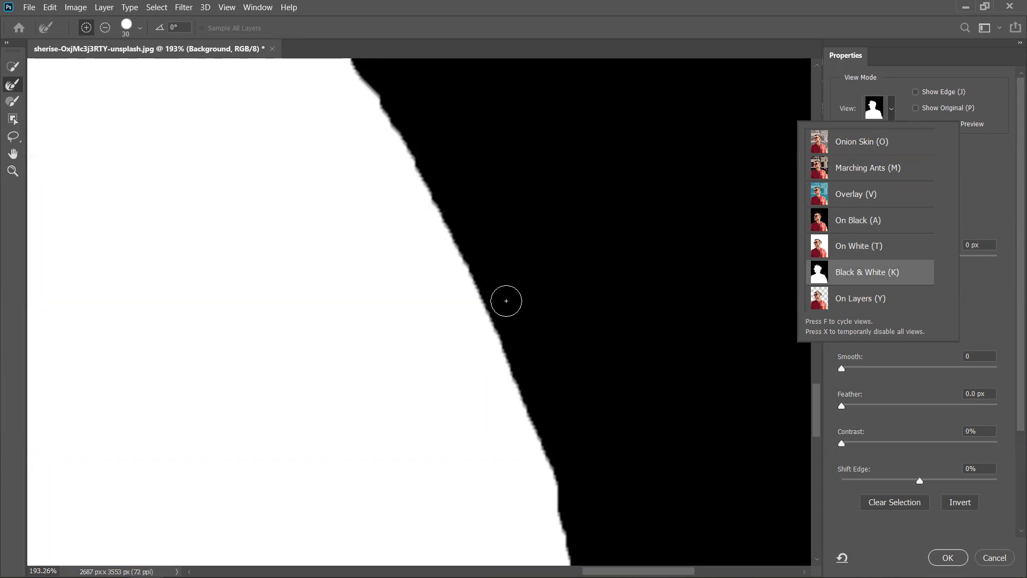
{"action": "left_click", "coordinate": [867, 302]}
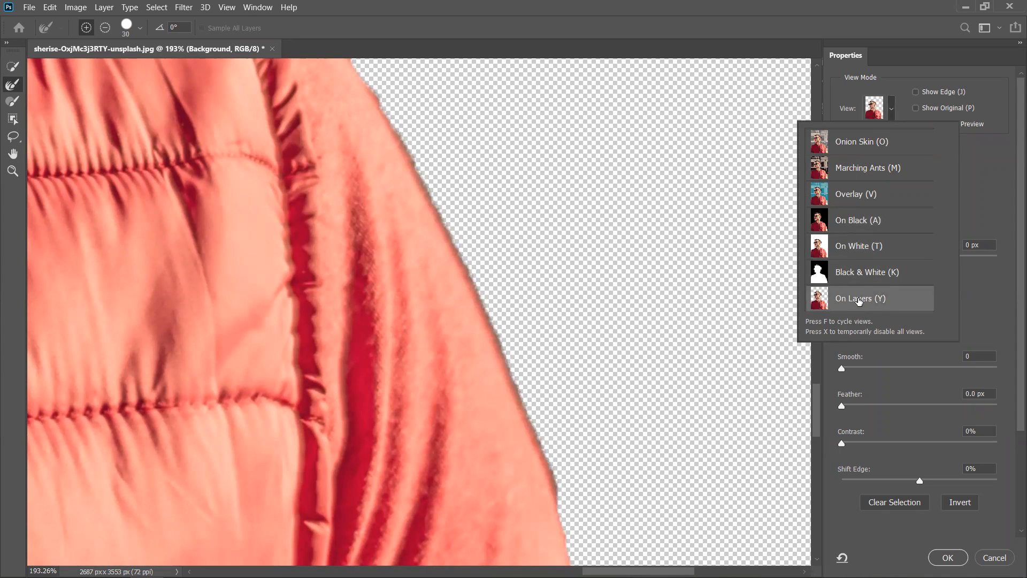
Step: Switch the preview to On White and test its opacity on the sleeve edge and whole upper body, ending at 100%
{"action": "left_click", "coordinate": [856, 251]}
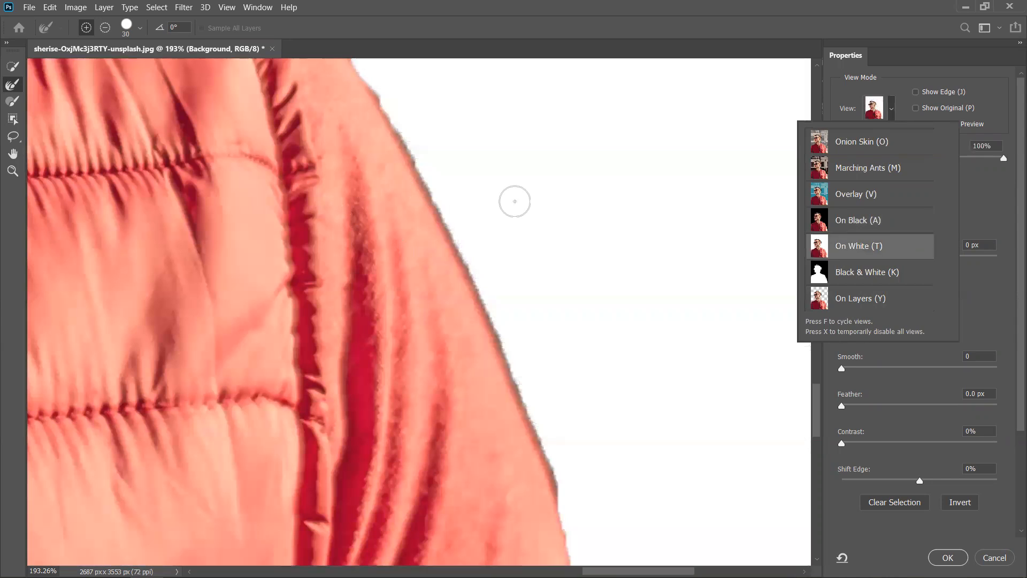
{"action": "left_click", "coordinate": [500, 210]}
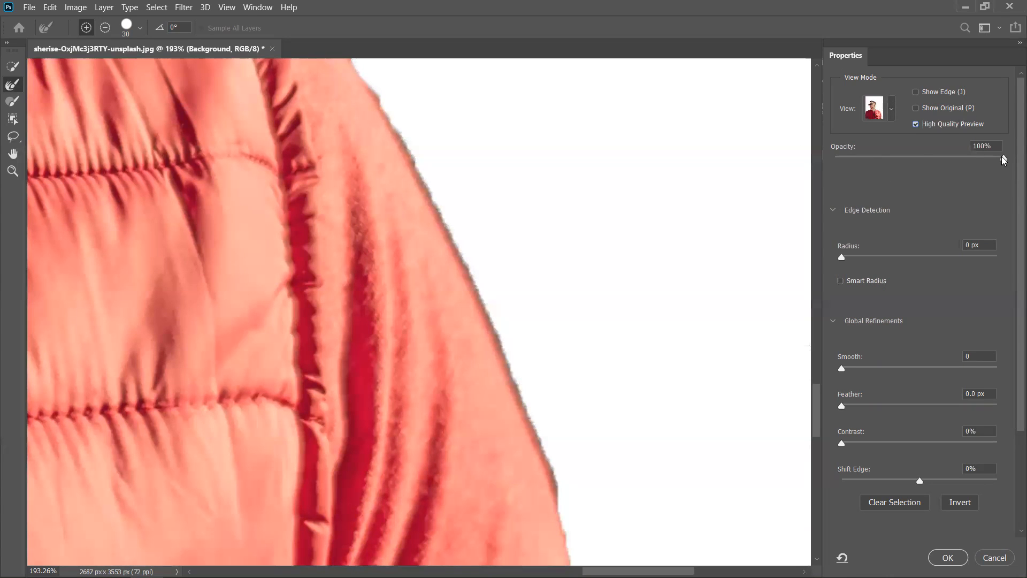
{"action": "left_click_drag", "start_coordinate": [972, 159], "coordinate": [1010, 172]}
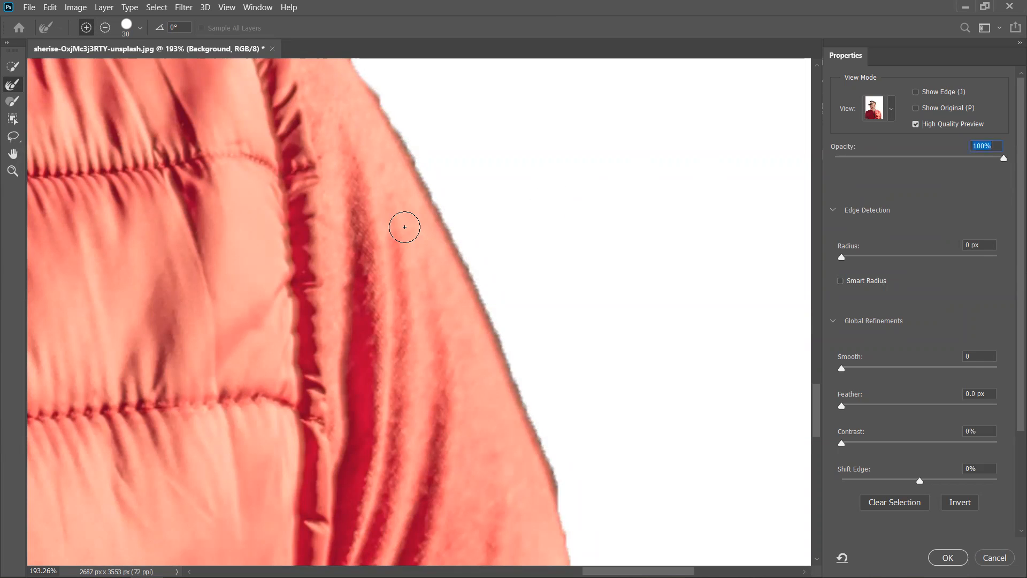
{"action": "left_click", "coordinate": [13, 171]}
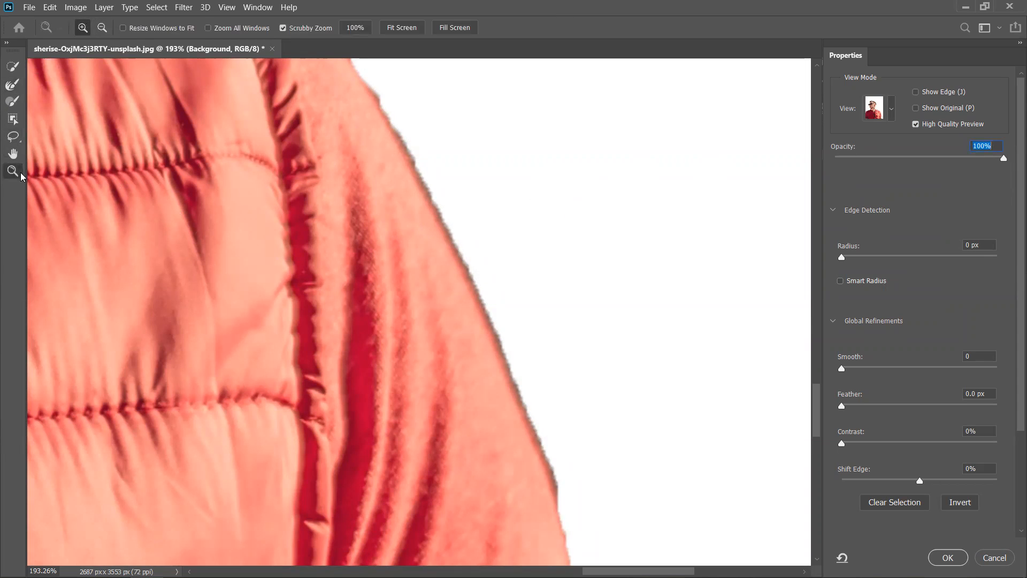
{"action": "left_click", "coordinate": [438, 212], "text": "alt"}
{"action": "left_click", "coordinate": [438, 212], "text": "alt"}
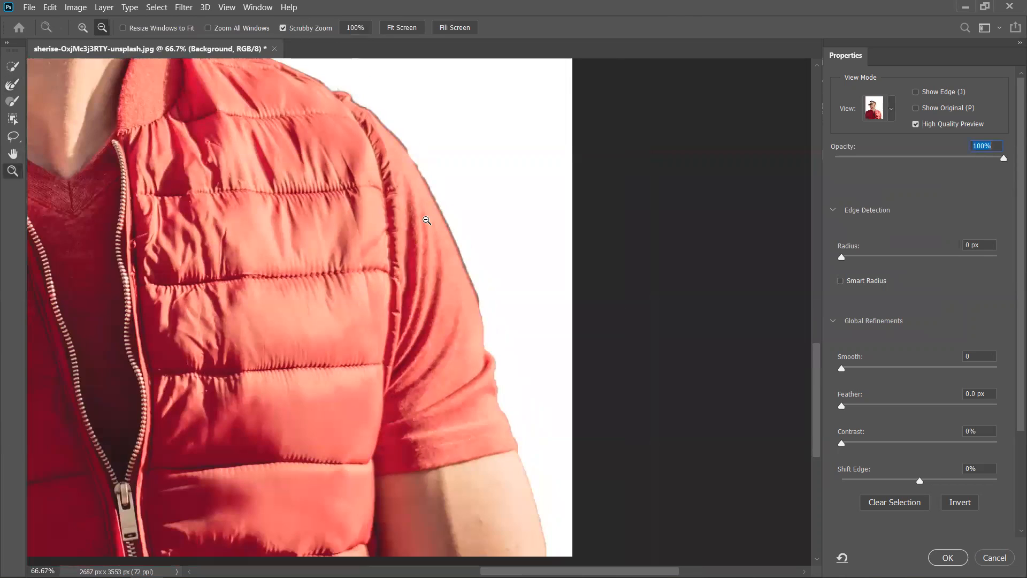
{"action": "left_click", "coordinate": [438, 213], "text": "alt"}
{"action": "left_click_drag", "start_coordinate": [499, 351], "coordinate": [593, 481]}
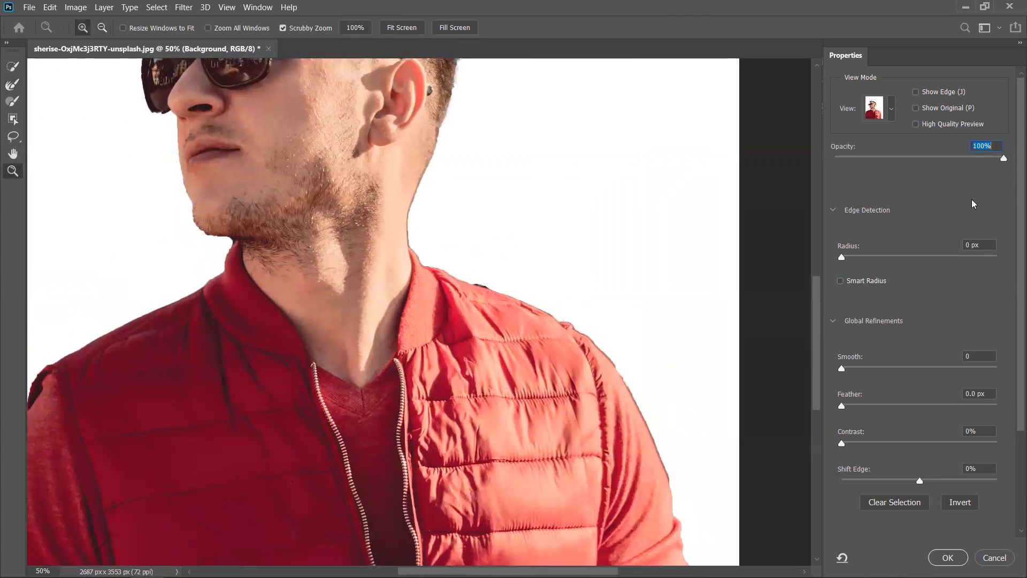
{"action": "left_click_drag", "start_coordinate": [1003, 161], "coordinate": [1010, 184]}
Step: Check the shoulder seam up close in the On Black preview at varying opacity, ending at 100%
{"action": "left_click", "coordinate": [612, 368]}
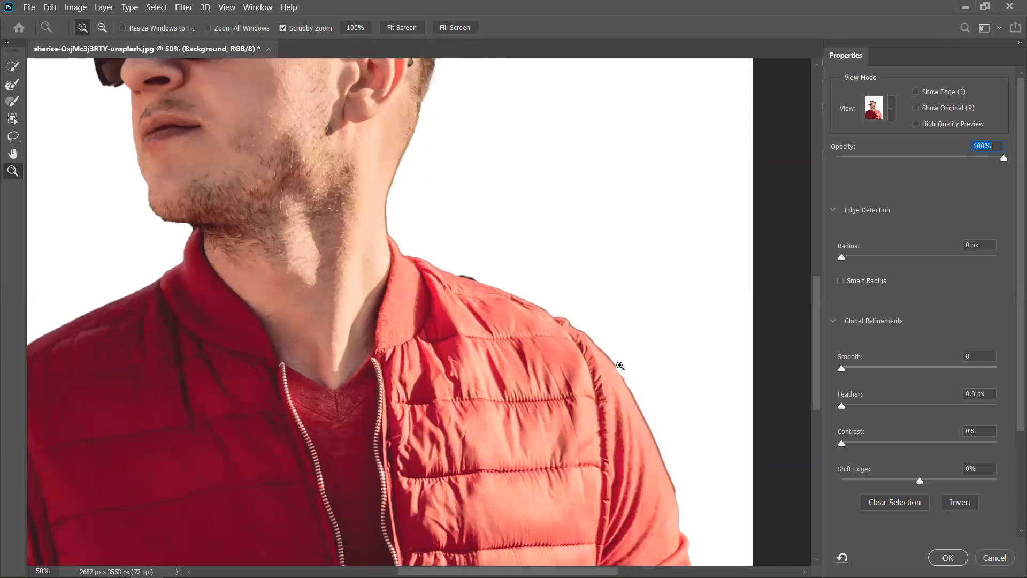
{"action": "left_click", "coordinate": [613, 368]}
{"action": "left_click", "coordinate": [613, 368]}
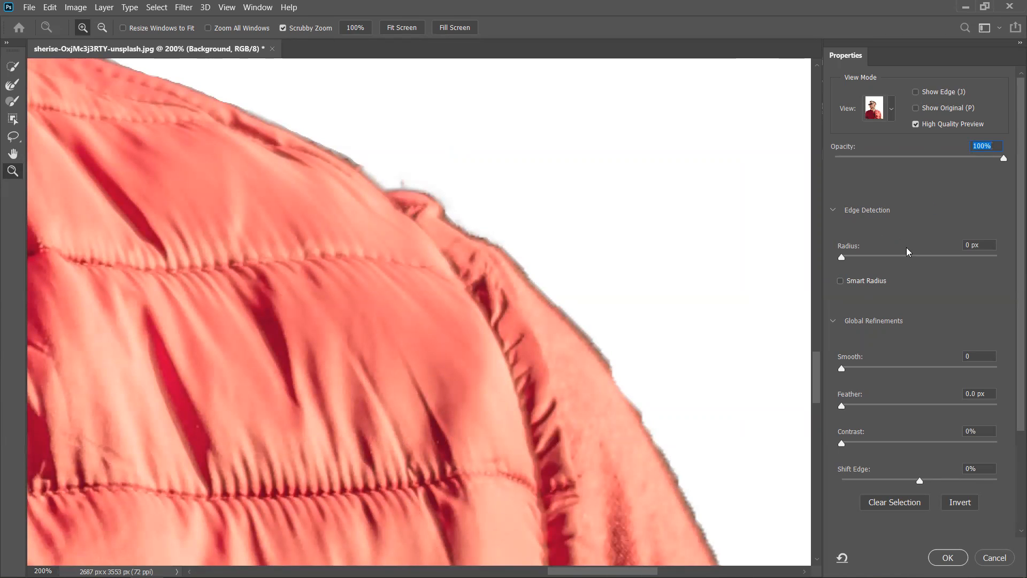
{"action": "left_click", "coordinate": [13, 84]}
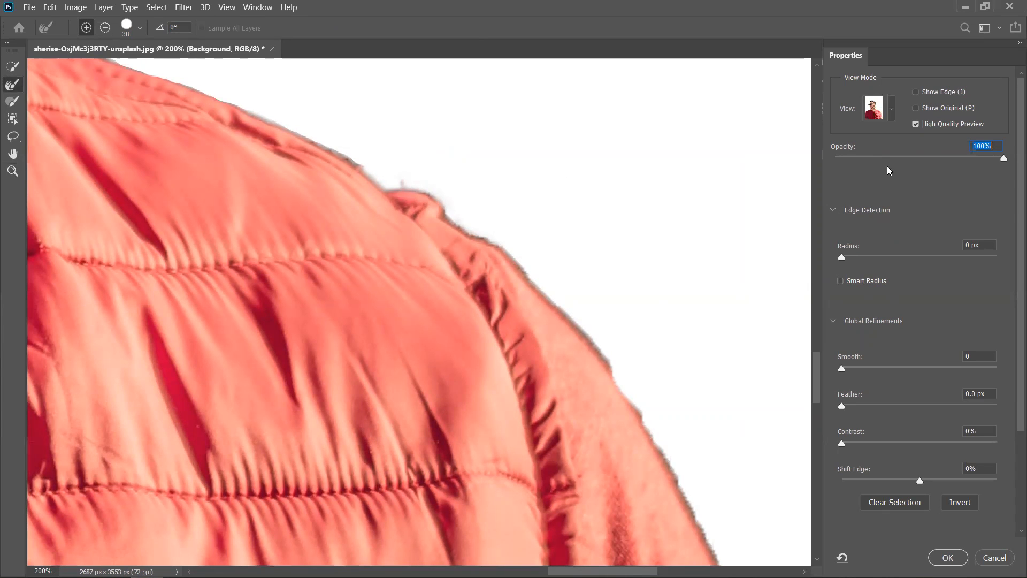
{"action": "left_click", "coordinate": [886, 108]}
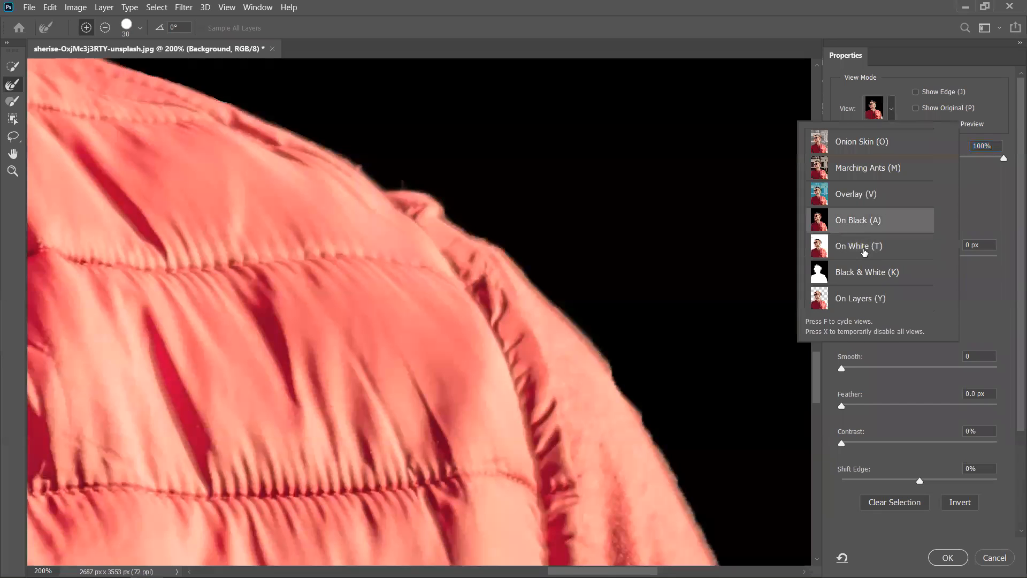
{"action": "left_click", "coordinate": [980, 204]}
{"action": "left_click_drag", "start_coordinate": [999, 156], "coordinate": [921, 168]}
{"action": "left_click_drag", "start_coordinate": [878, 158], "coordinate": [1011, 166]}
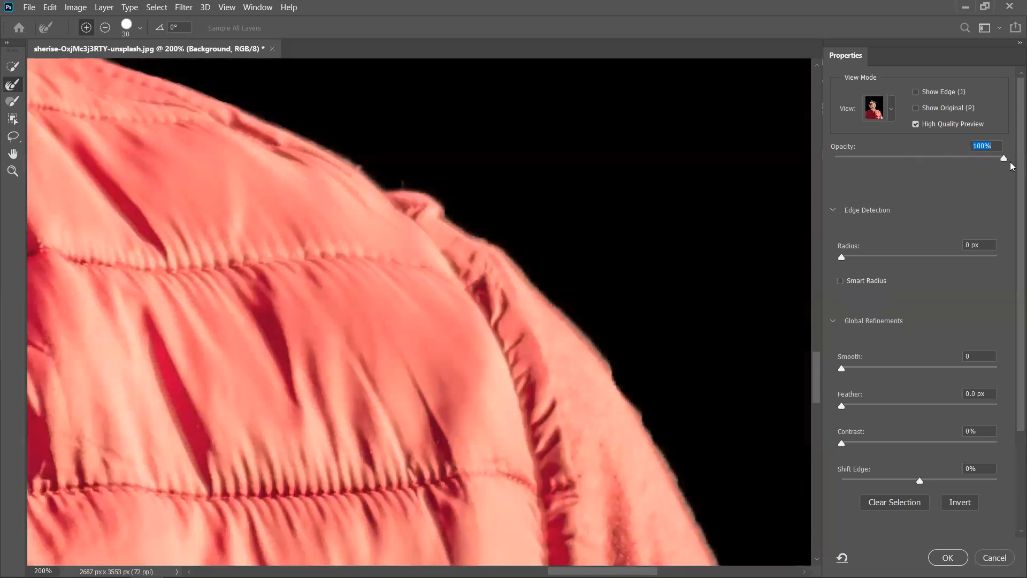
Step: Return the preview to On White at 100% opacity and check the shoulder edge
{"action": "left_click", "coordinate": [892, 110]}
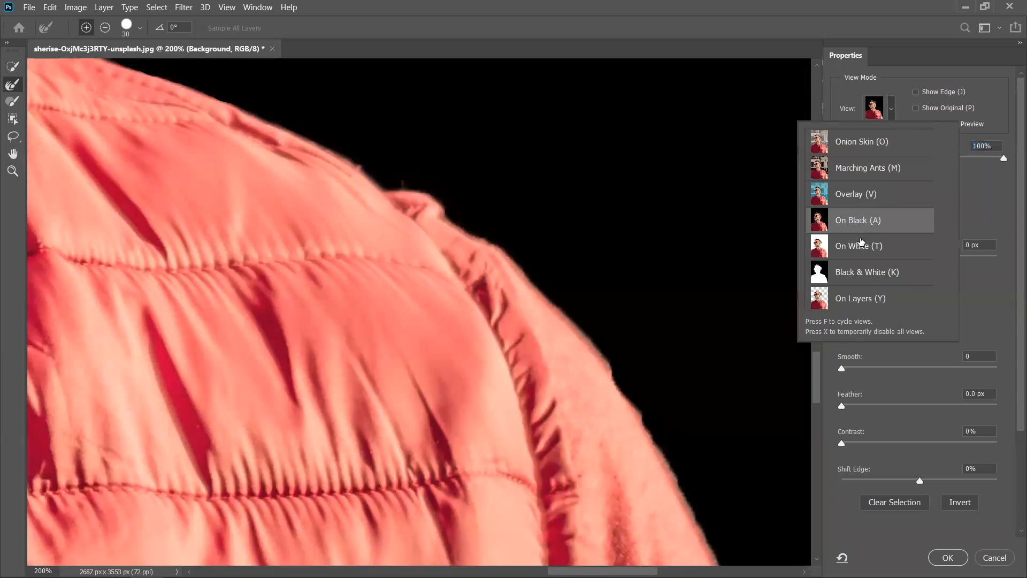
{"action": "left_click", "coordinate": [1004, 162]}
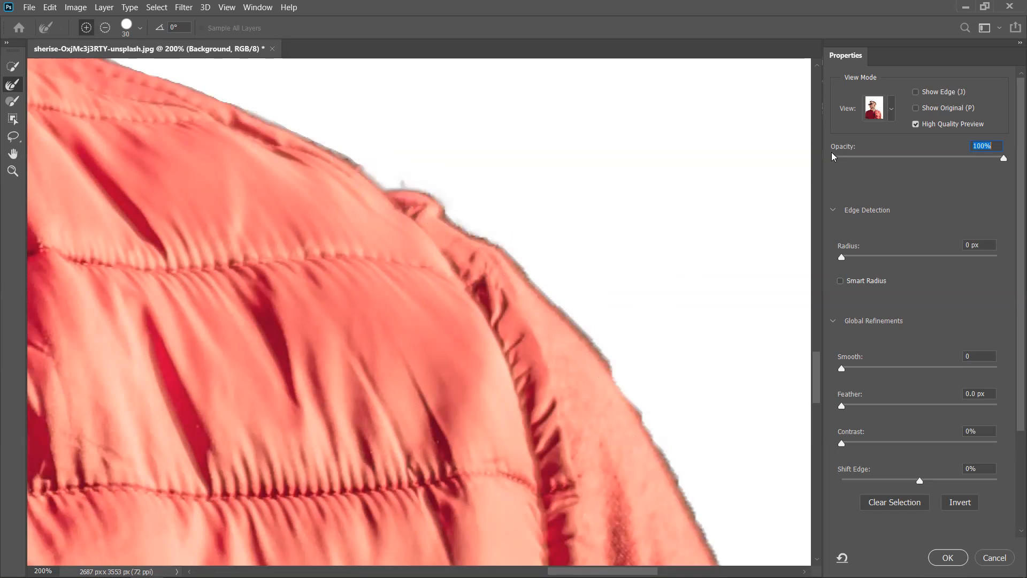
{"action": "left_click", "coordinate": [892, 109]}
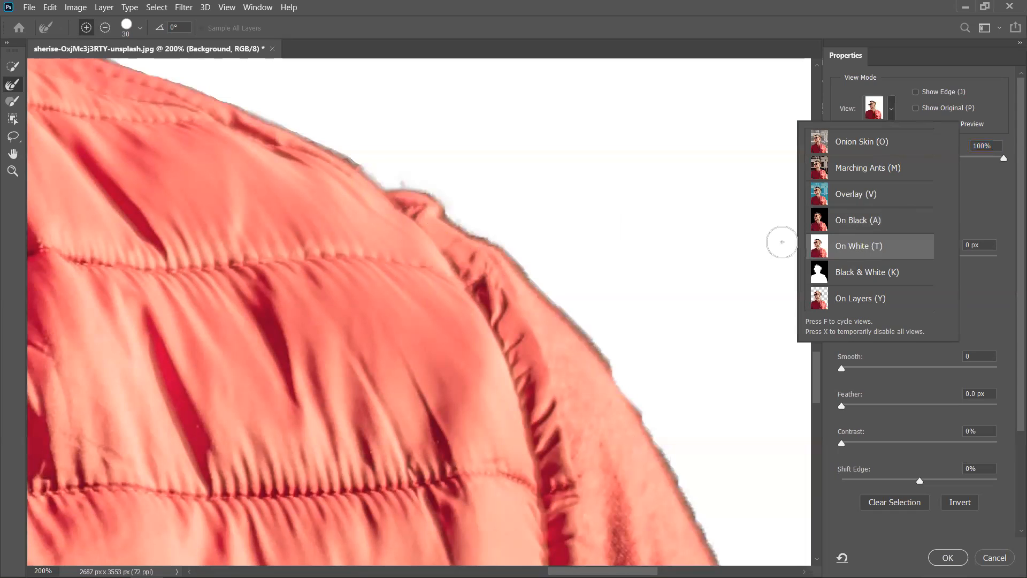
{"action": "left_click", "coordinate": [904, 112]}
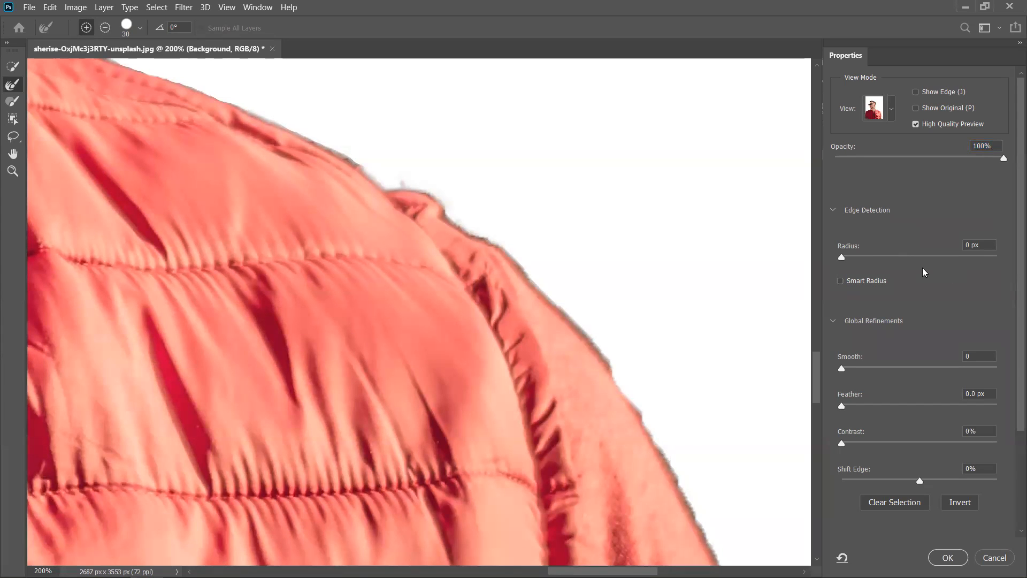
Step: Try increasing the edge detection Radius on the shoulder edge, up to 90 px
{"action": "left_click", "coordinate": [843, 258]}
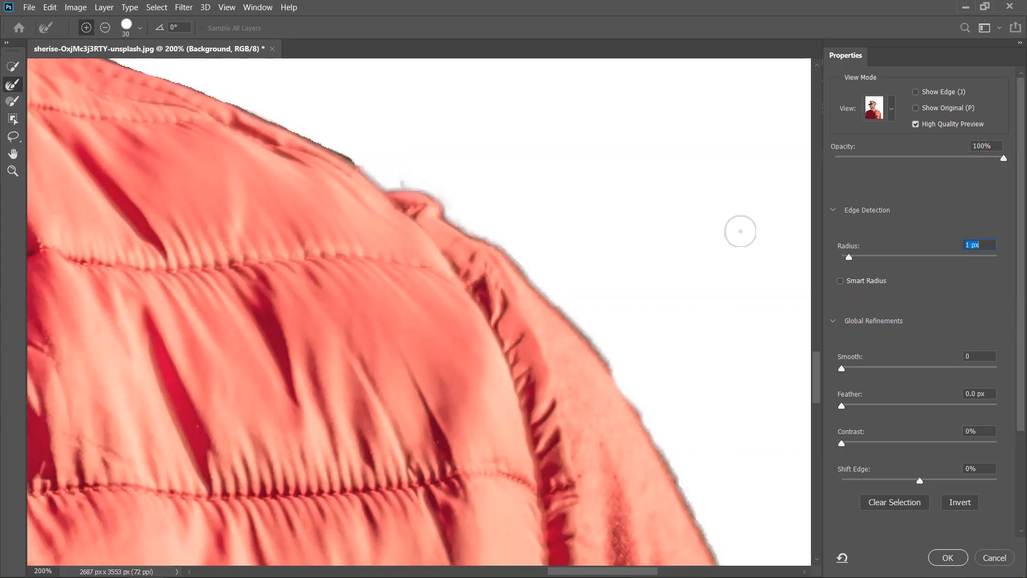
{"action": "left_click_drag", "start_coordinate": [862, 255], "coordinate": [903, 257]}
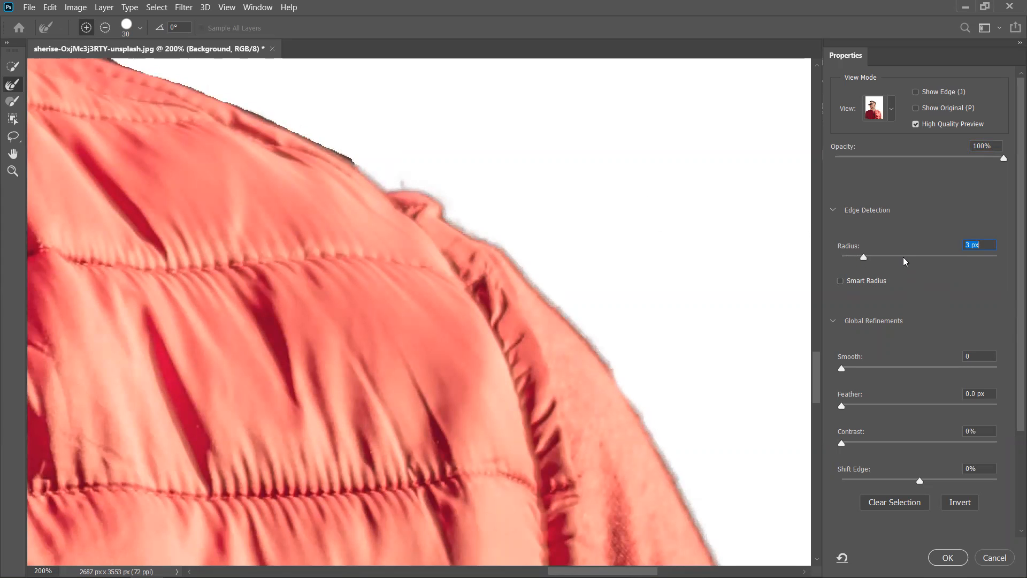
{"action": "left_click", "coordinate": [933, 256]}
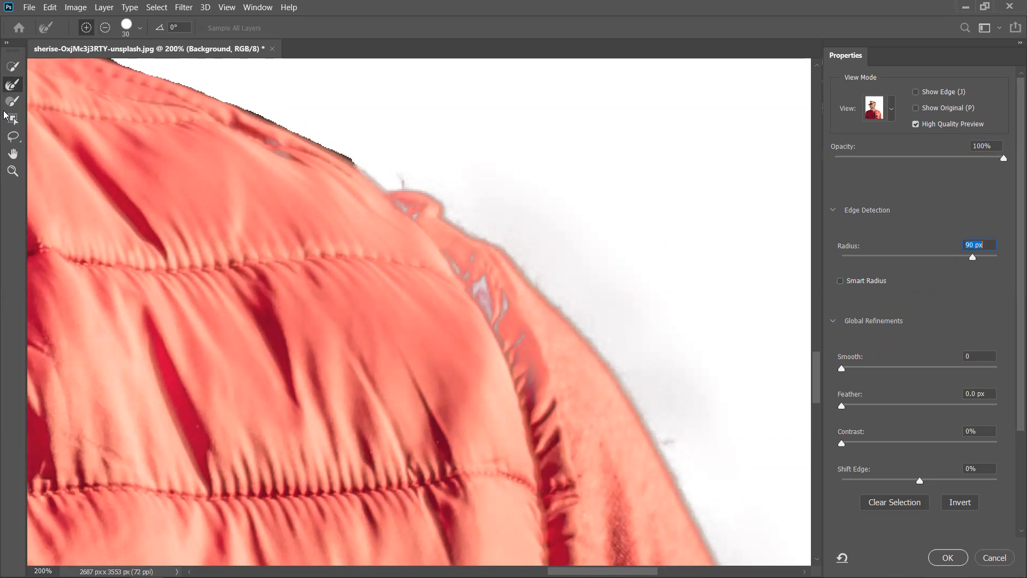
Step: Inspect the outline around the shoulders, neck, sunglasses and hair at the 90 px radius
{"action": "left_click", "coordinate": [13, 171]}
{"action": "left_click", "coordinate": [296, 224]}
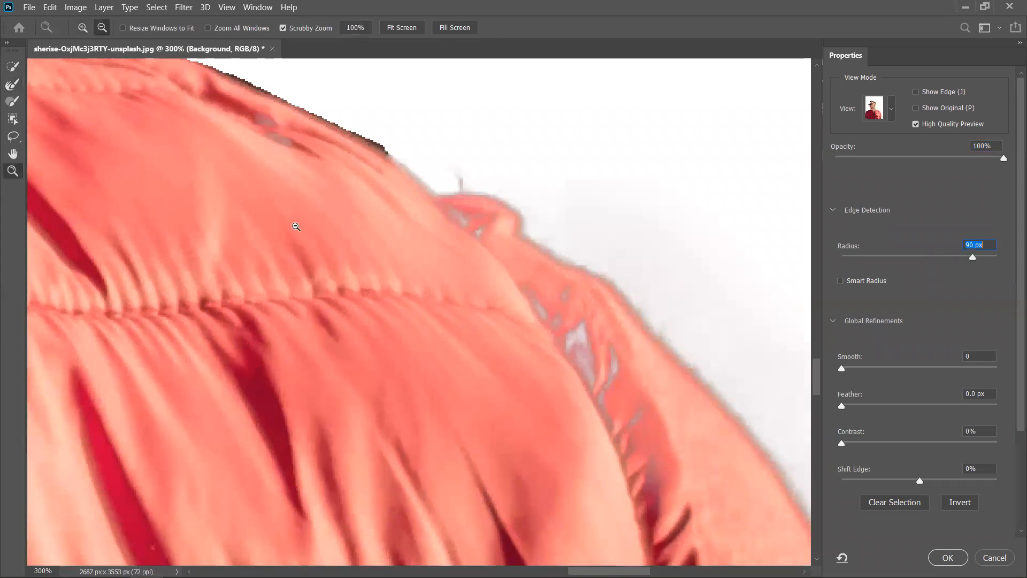
{"action": "left_click", "coordinate": [297, 226], "text": "alt"}
{"action": "left_click", "coordinate": [295, 226], "text": "alt"}
{"action": "left_click", "coordinate": [296, 226], "text": "alt"}
{"action": "left_click", "coordinate": [296, 226], "text": "alt"}
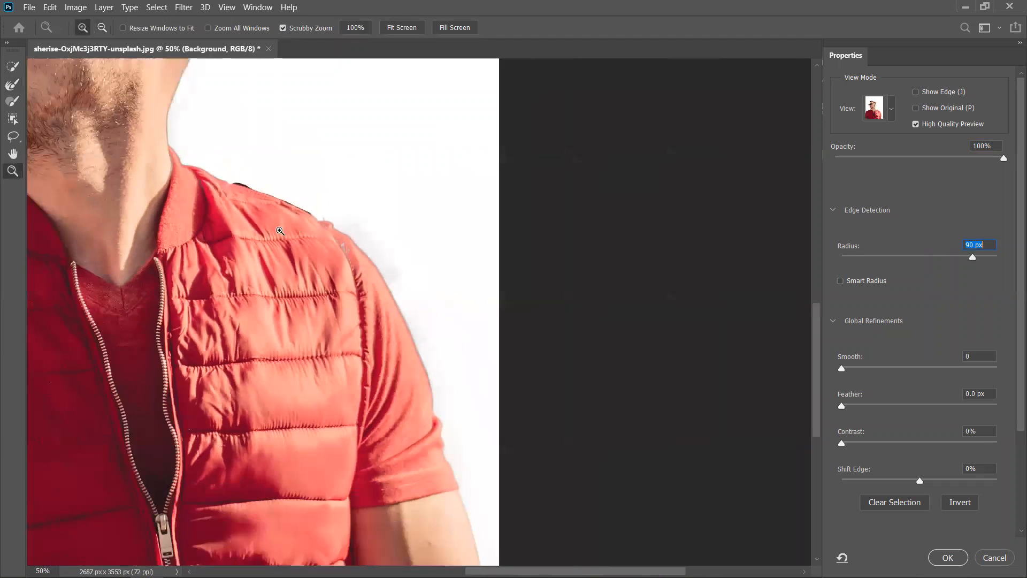
{"action": "left_click_drag", "start_coordinate": [377, 309], "coordinate": [487, 381]}
{"action": "left_click_drag", "start_coordinate": [163, 203], "coordinate": [236, 246]}
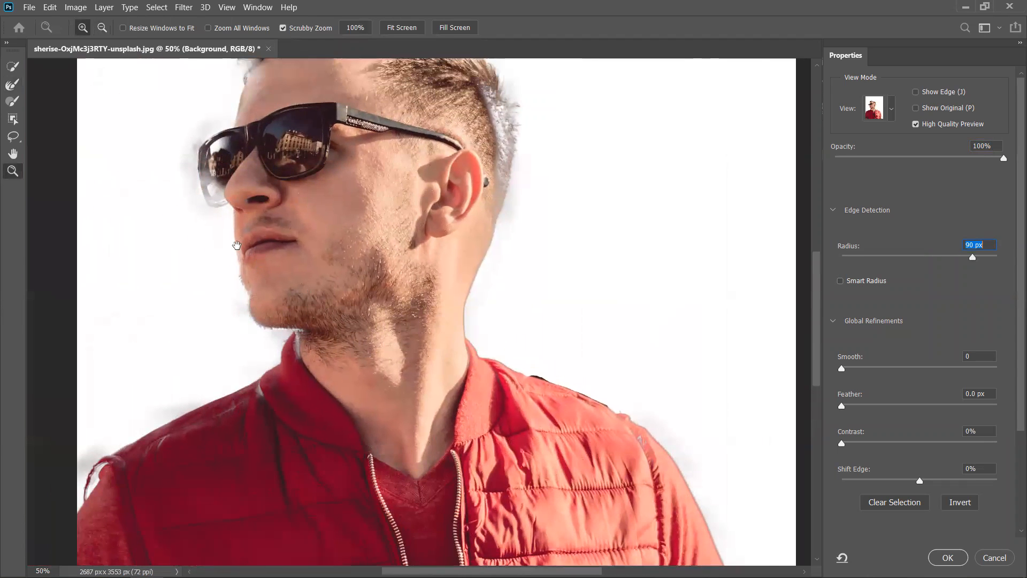
{"action": "scroll", "coordinate": [444, 160], "scroll_direction": "up", "scroll_amount": 3}
{"action": "scroll", "coordinate": [444, 160], "scroll_direction": "right", "scroll_amount": 2}
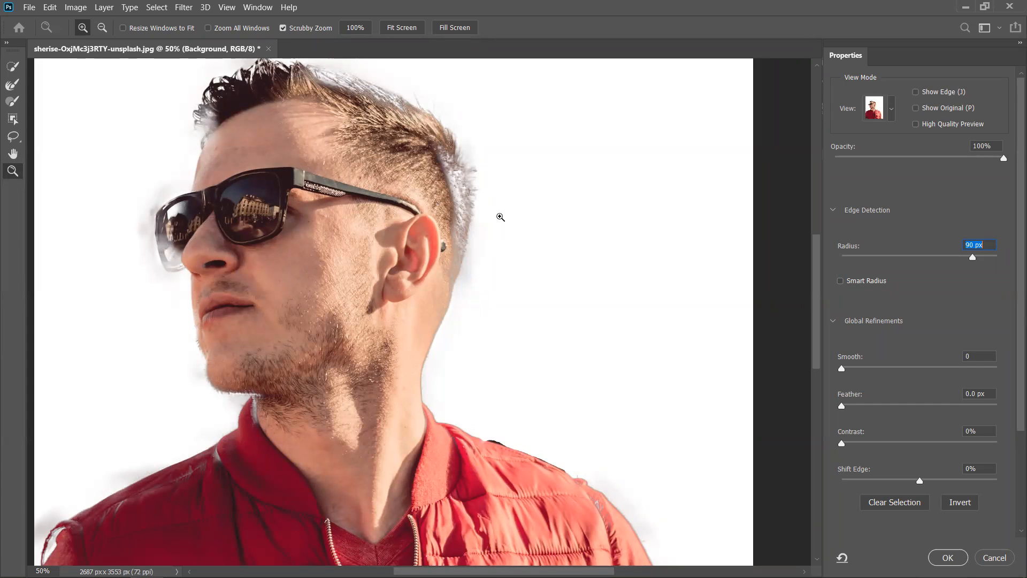
Step: Set the edge detection Radius to 2 px
{"action": "left_click", "coordinate": [845, 257]}
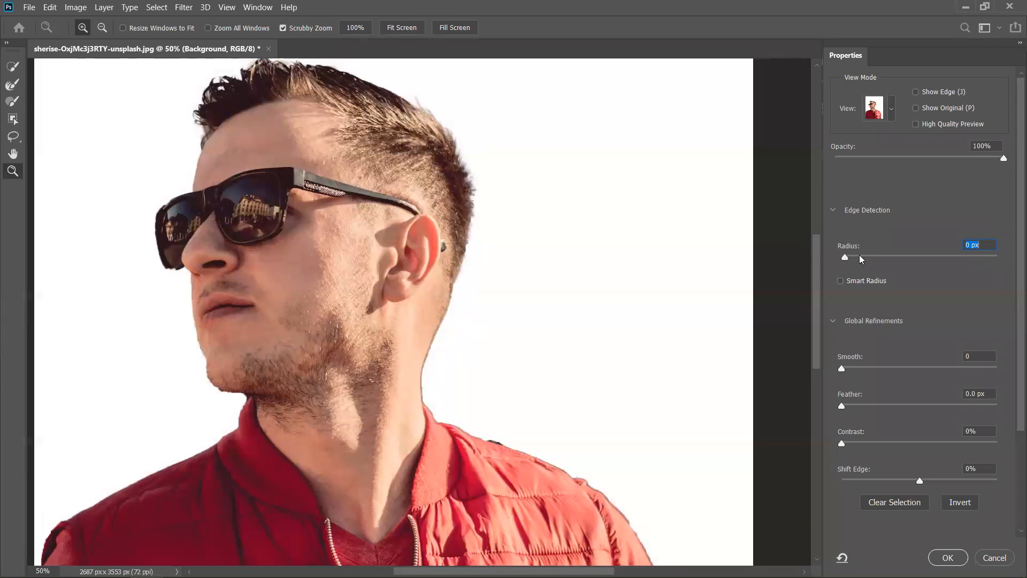
{"action": "key", "text": "Up"}
{"action": "key", "text": "Up"}
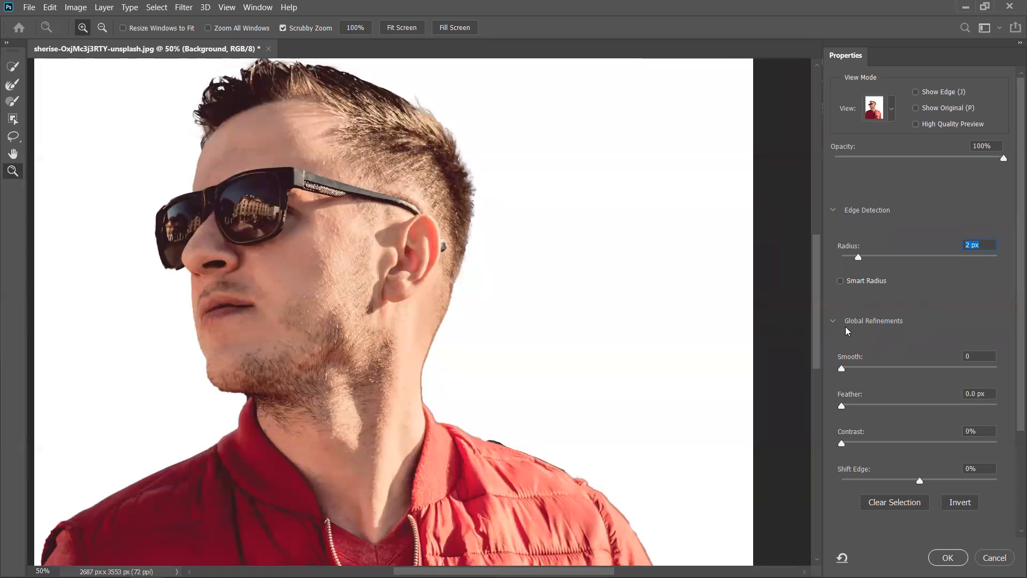
Step: Set Smooth to 9 and check the collar and shoulder edge up close
{"action": "left_click", "coordinate": [842, 369]}
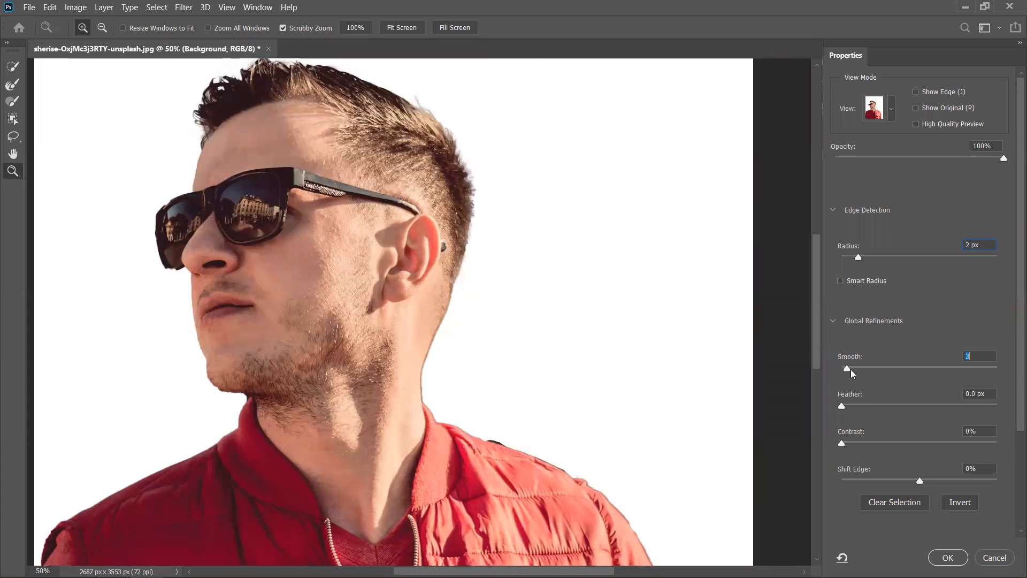
{"action": "key", "text": "Down"}
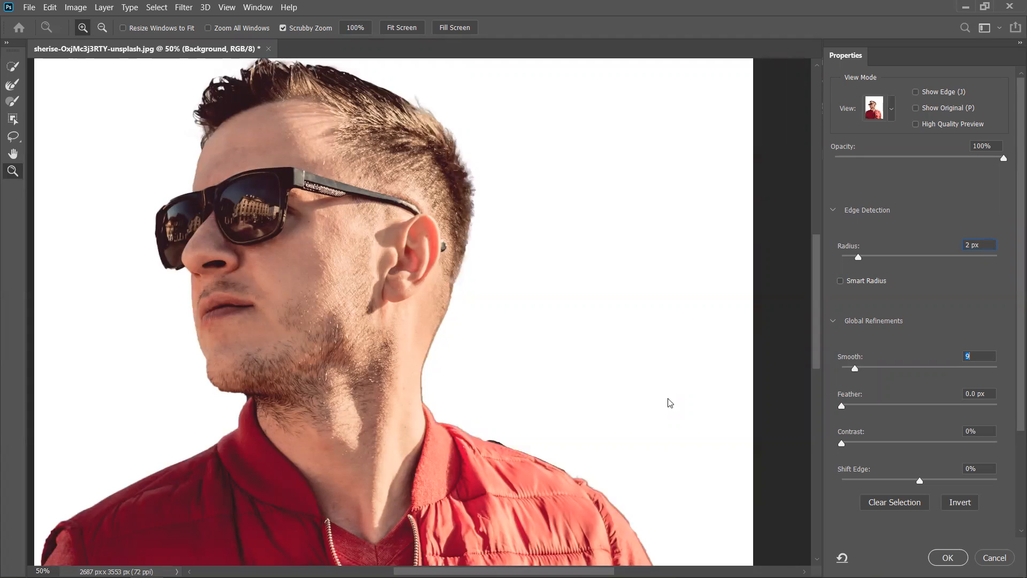
{"action": "left_click", "coordinate": [500, 402]}
{"action": "left_click_drag", "start_coordinate": [506, 404], "coordinate": [441, 404]}
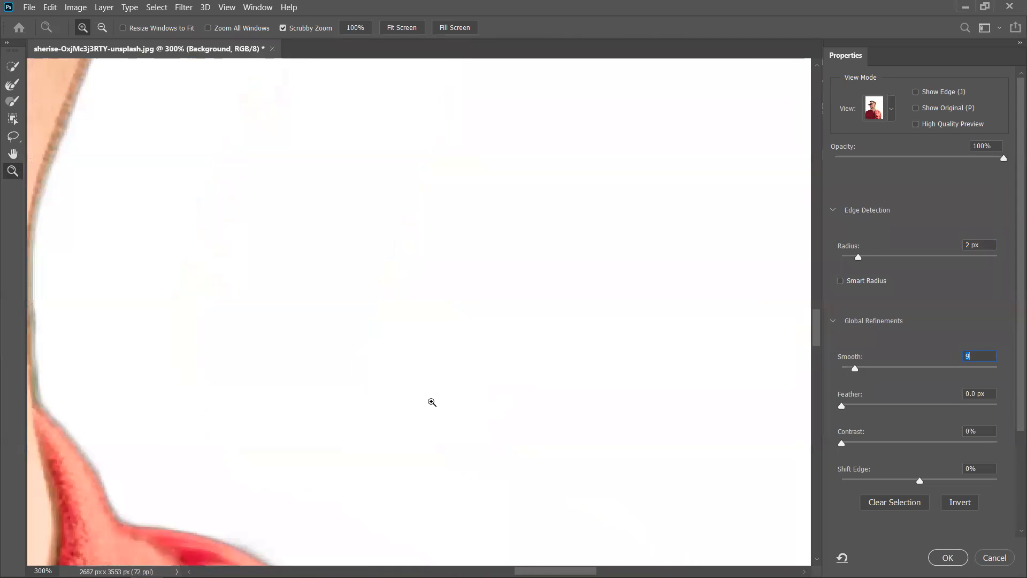
{"action": "scroll", "coordinate": [432, 402], "scroll_direction": "down", "scroll_amount": 10}
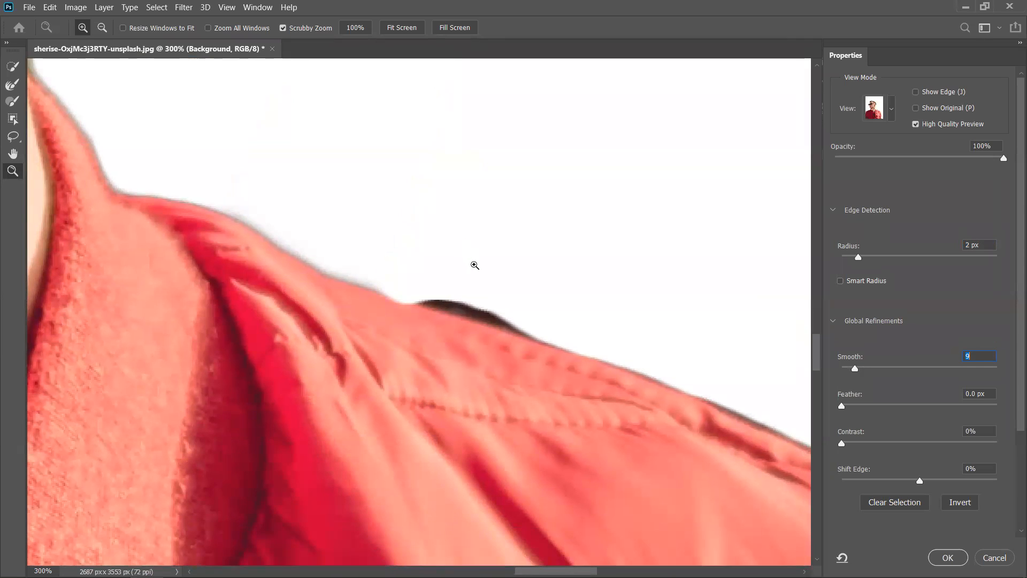
{"action": "left_click_drag", "start_coordinate": [474, 265], "coordinate": [474, 266]}
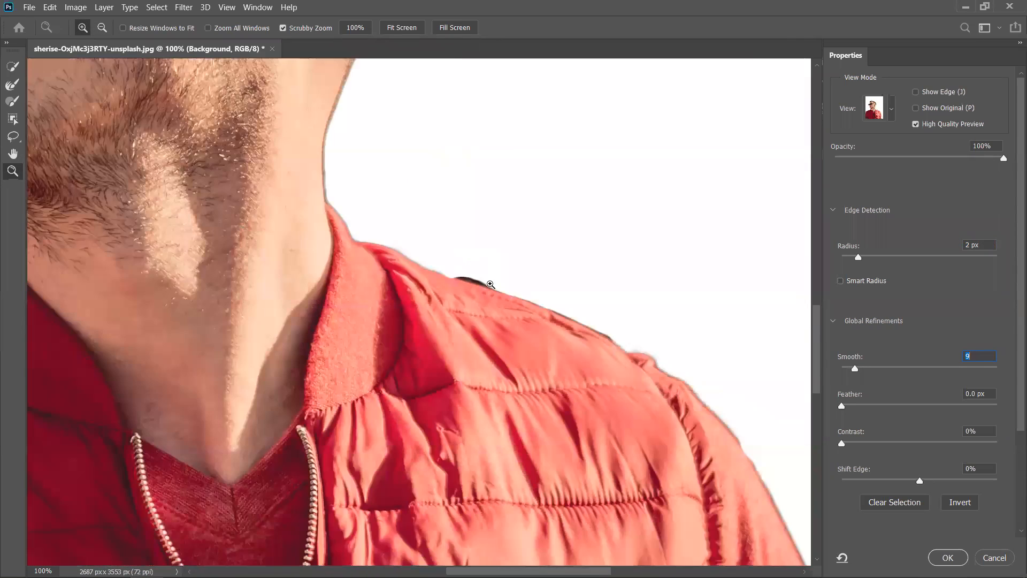
{"action": "left_click_drag", "start_coordinate": [538, 339], "coordinate": [506, 298]}
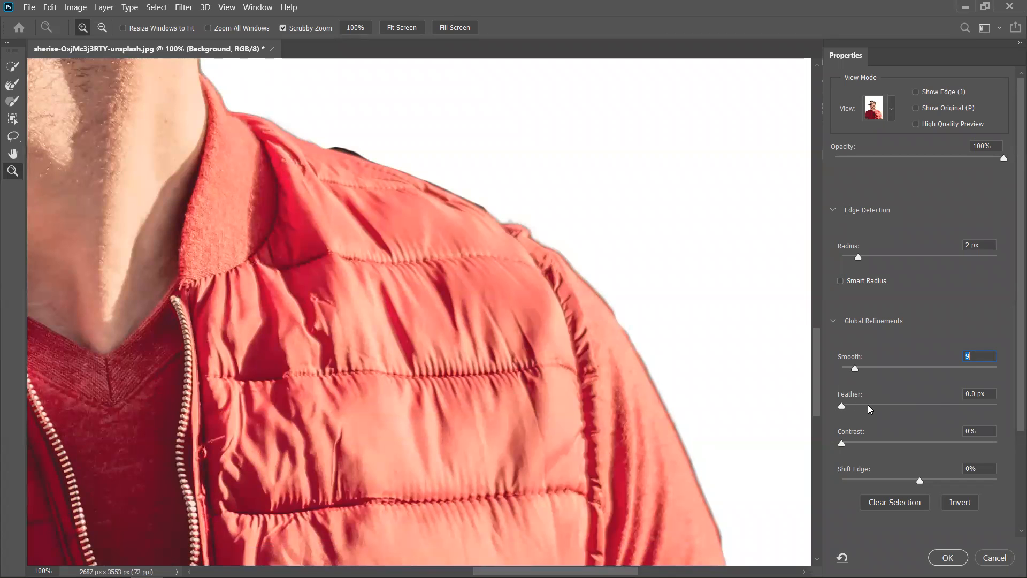
Step: Try a Feather of 121.2 px on the outline and return it to 0 px
{"action": "left_click", "coordinate": [855, 407]}
{"action": "left_click", "coordinate": [927, 406]}
{"action": "left_click", "coordinate": [947, 405]}
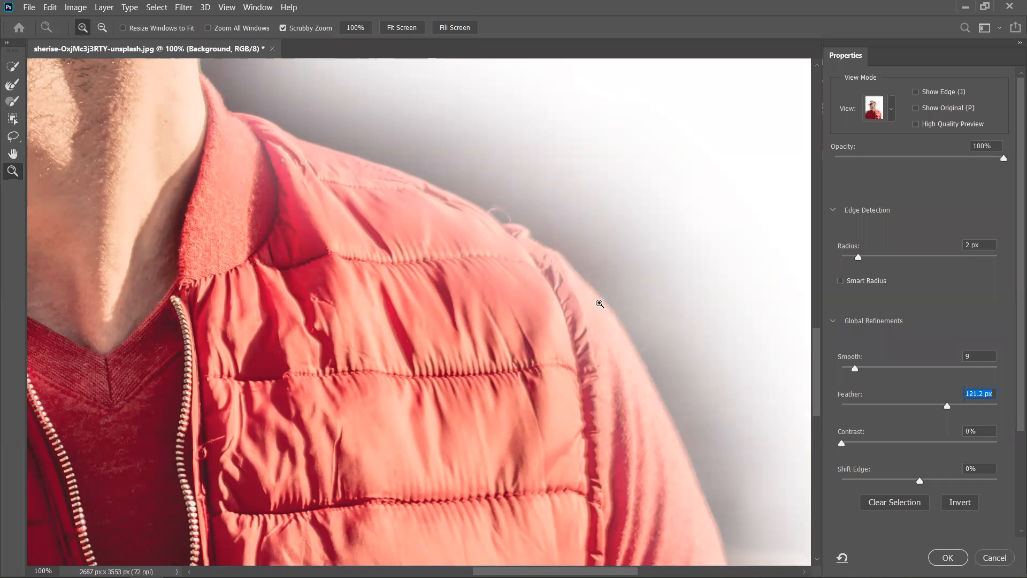
{"action": "left_click_drag", "start_coordinate": [902, 414], "coordinate": [839, 409]}
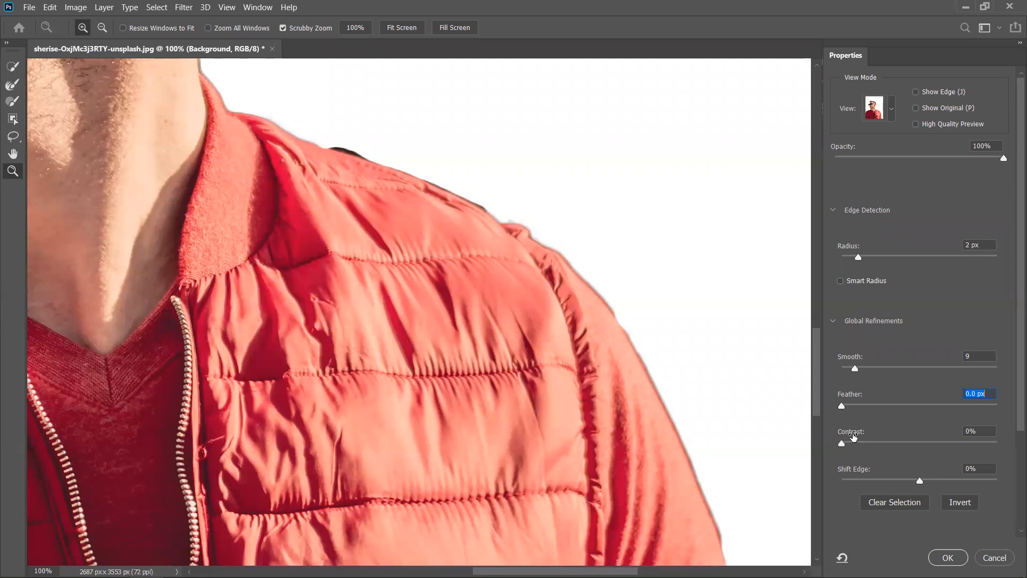
Step: Test stronger edge contrast, including 55%, and set Contrast to 6%
{"action": "left_click", "coordinate": [872, 444]}
{"action": "left_click", "coordinate": [982, 442]}
{"action": "left_click", "coordinate": [987, 443]}
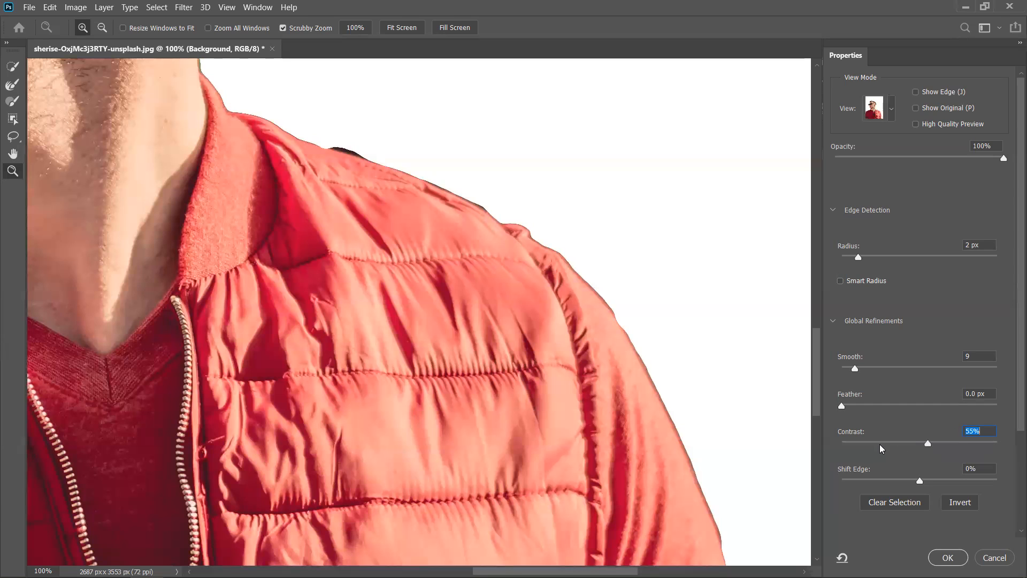
{"action": "type", "text": "17"}
{"action": "key", "text": "Return"}
{"action": "left_click_drag", "start_coordinate": [922, 442], "coordinate": [852, 445]}
{"action": "left_click", "coordinate": [851, 445]}
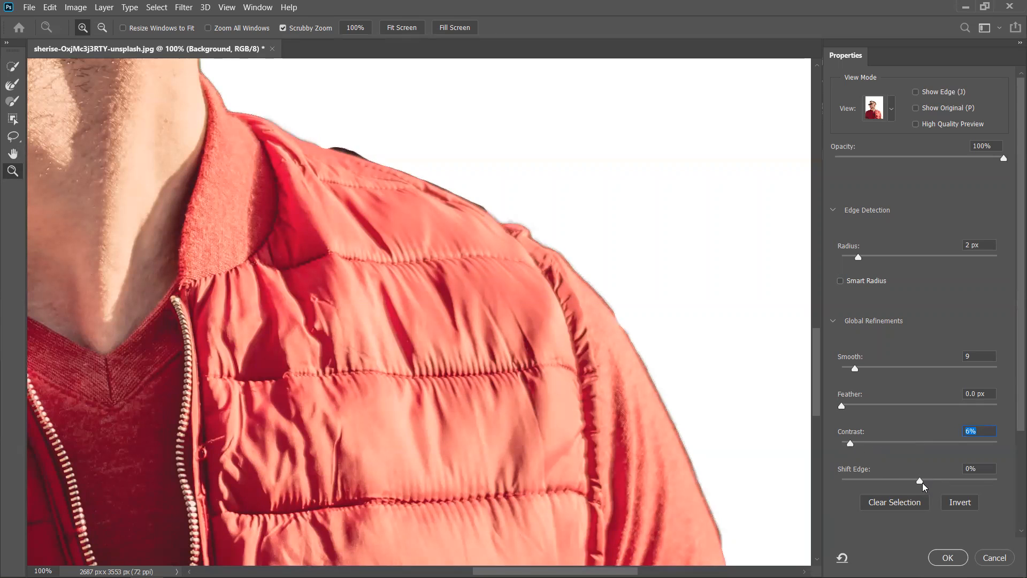
Step: Contract the selection outline by setting Shift Edge to -77%
{"action": "left_click_drag", "start_coordinate": [920, 483], "coordinate": [902, 487]}
{"action": "left_click_drag", "start_coordinate": [882, 484], "coordinate": [875, 484]}
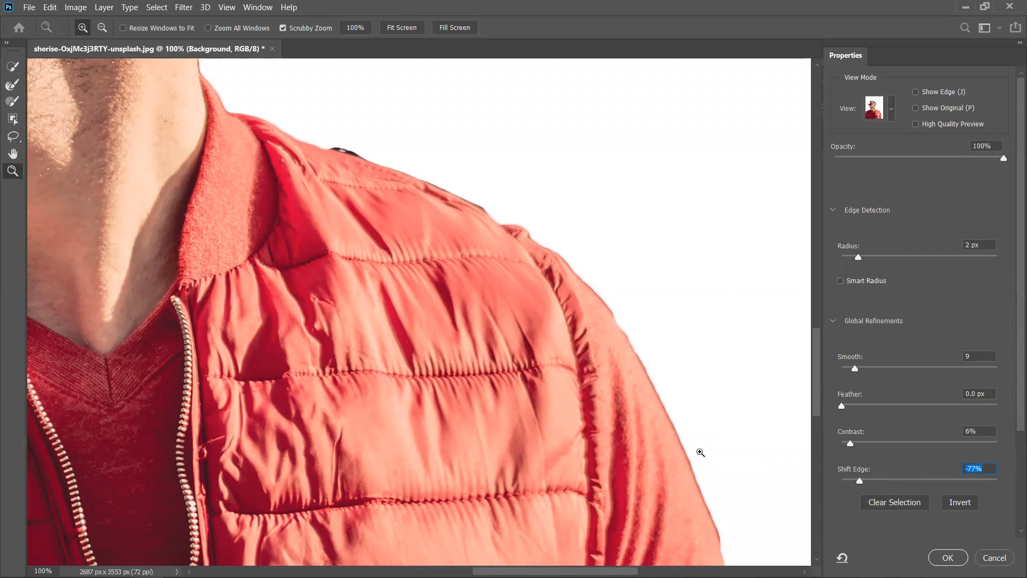
Step: Try contracting the outline with Shift Edge at -100% and inspect the vest and head edges
{"action": "left_click_drag", "start_coordinate": [848, 483], "coordinate": [822, 484]}
{"action": "key", "text": "alt"}
{"action": "left_click", "coordinate": [471, 298], "text": "alt"}
{"action": "left_click", "coordinate": [470, 297], "text": "alt"}
{"action": "left_click_drag", "start_coordinate": [599, 348], "coordinate": [510, 323]}
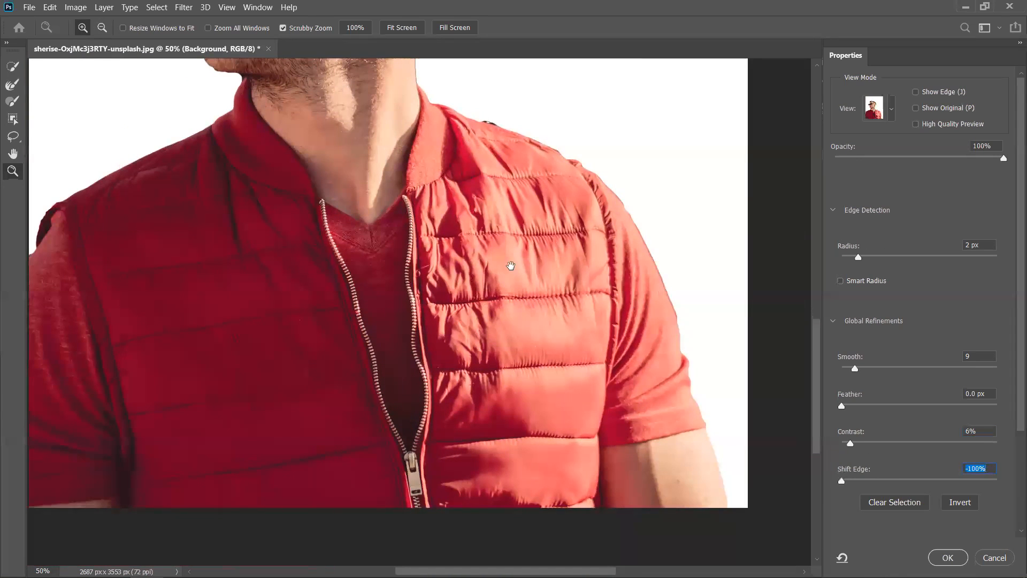
{"action": "left_click_drag", "start_coordinate": [512, 169], "coordinate": [454, 366]}
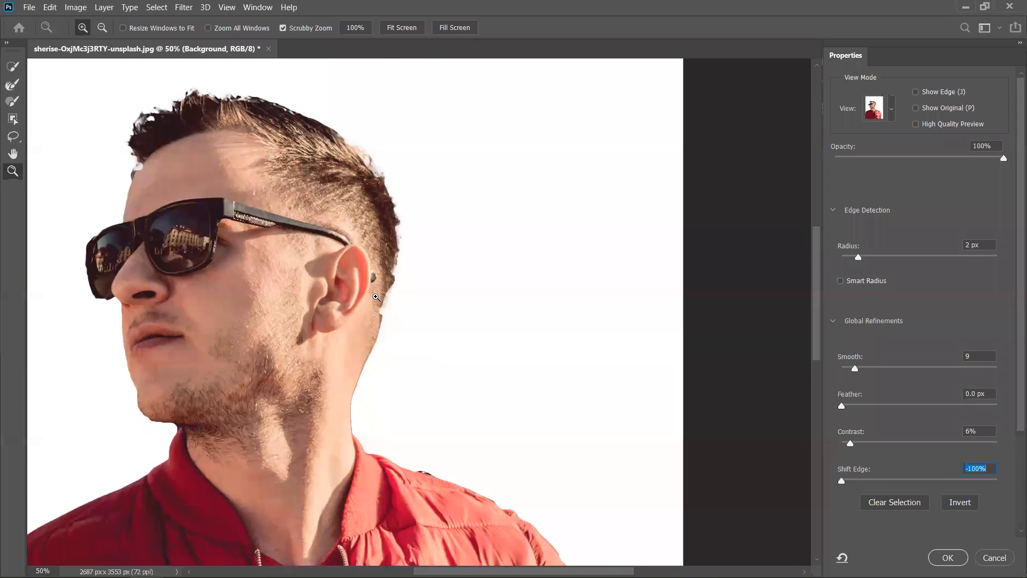
Step: Try weaker contraction and outward expansion of the outline, with Shift Edge values including 0%, +29%, +23% and +2%
{"action": "left_click_drag", "start_coordinate": [847, 478], "coordinate": [875, 480]}
{"action": "left_click_drag", "start_coordinate": [879, 480], "coordinate": [892, 484]}
{"action": "type", "text": "-3"}
{"action": "left_click", "coordinate": [921, 480]}
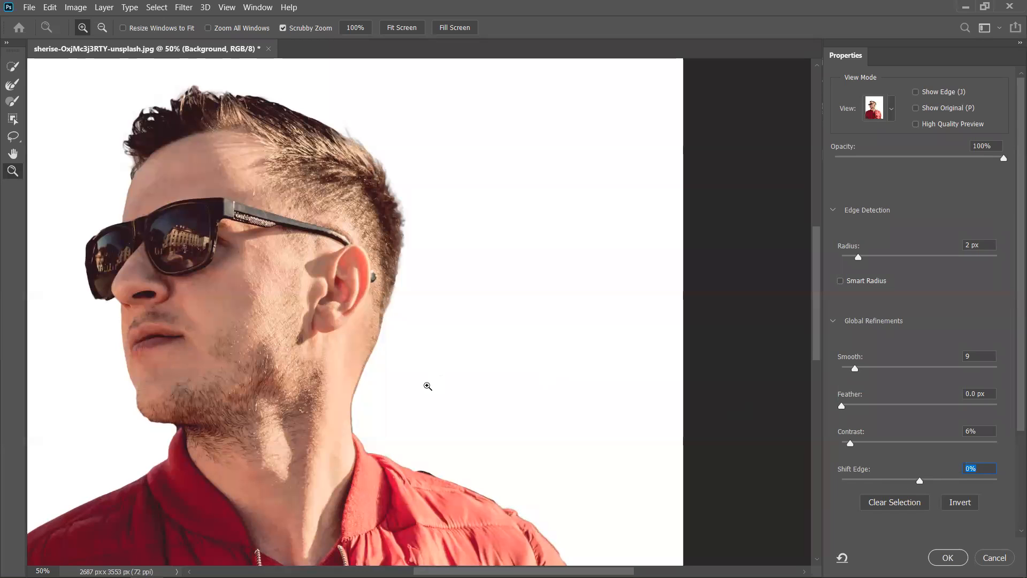
{"action": "left_click", "coordinate": [905, 481]}
{"action": "left_click", "coordinate": [942, 480]}
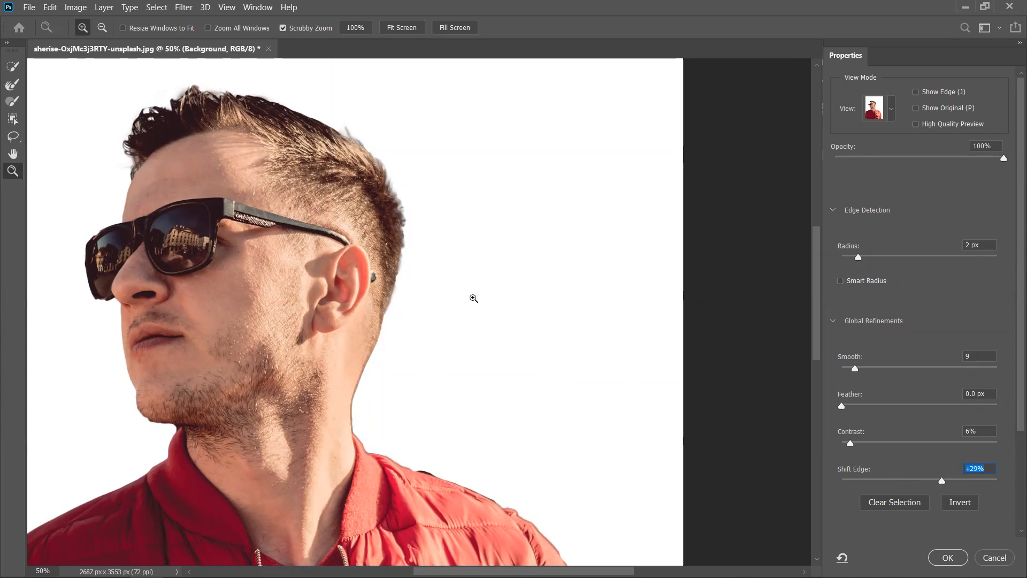
{"action": "left_click", "coordinate": [959, 480]}
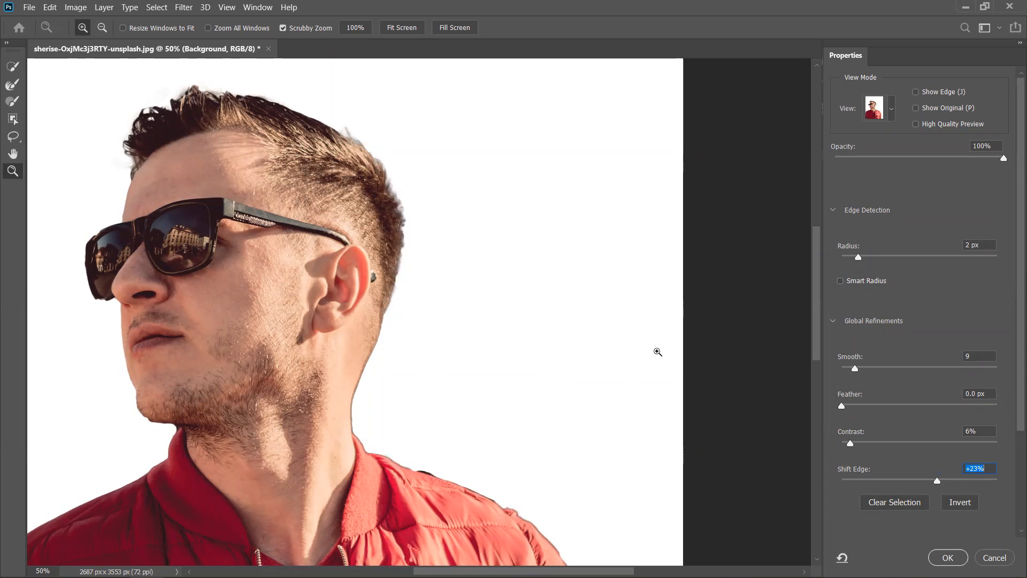
{"action": "left_click", "coordinate": [920, 480]}
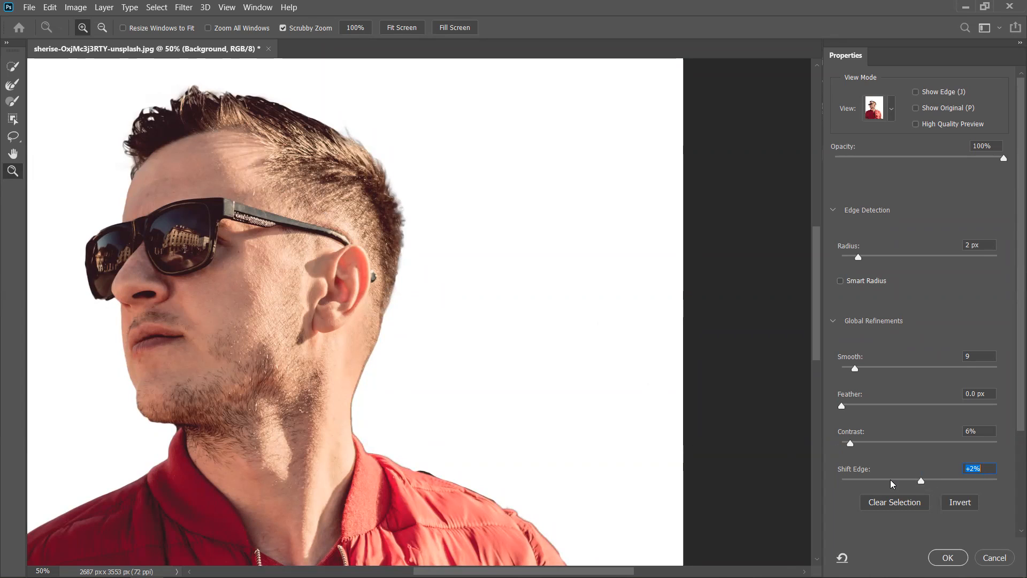
Step: Set Shift Edge to -26%, Contrast to 27% and Feather to 2.2 px for the cutout edge
{"action": "left_click", "coordinate": [911, 480]}
{"action": "left_click", "coordinate": [898, 480]}
{"action": "left_click", "coordinate": [886, 443]}
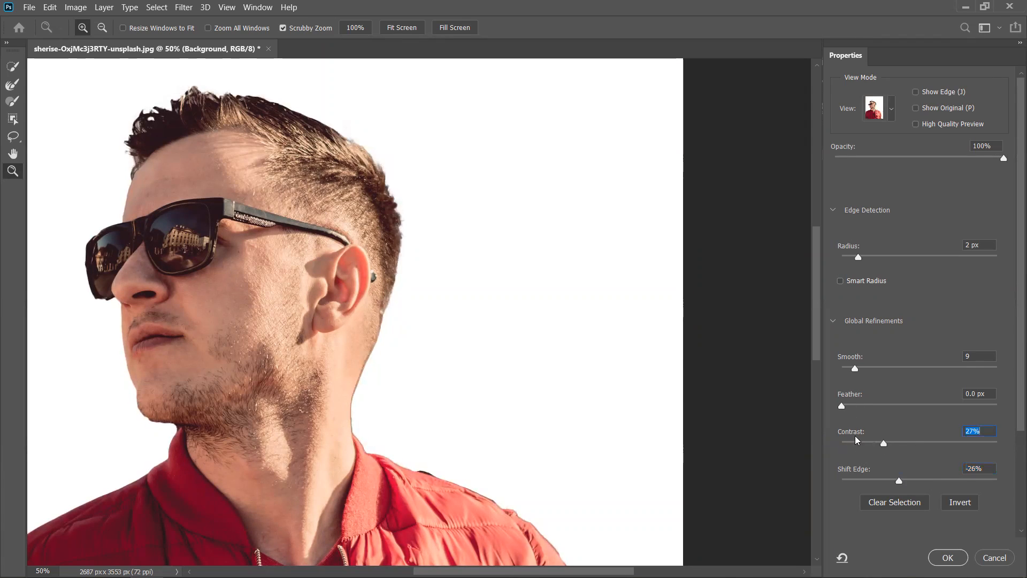
{"action": "left_click", "coordinate": [849, 405]}
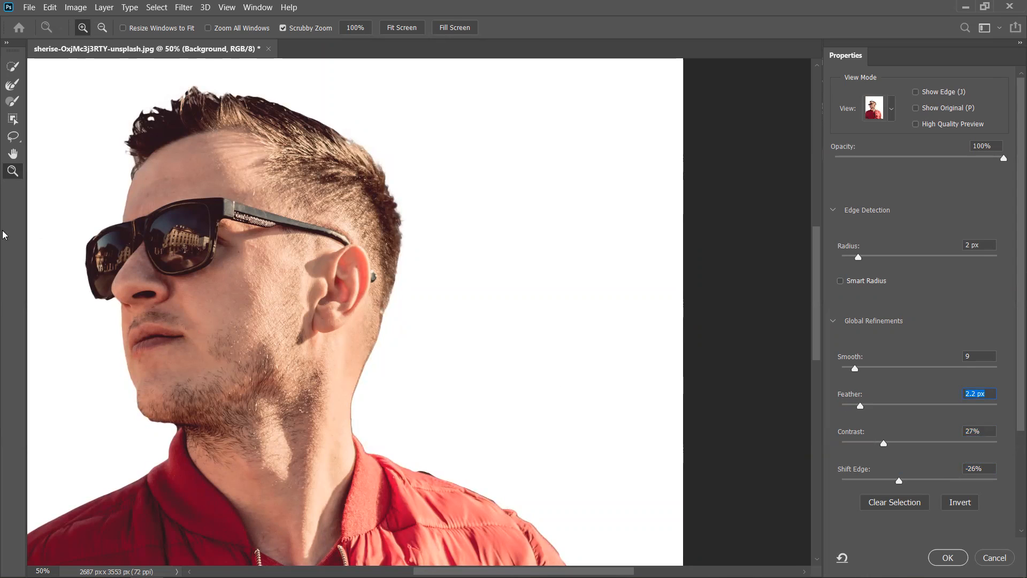
Step: Try to clean the dark patch on the shoulder edge with the Refine Edge Brush
{"action": "left_click", "coordinate": [13, 84]}
{"action": "mouse_move", "coordinate": [417, 461]}
{"action": "left_mouse_down"}
{"action": "mouse_move", "coordinate": [444, 477]}
{"action": "mouse_move", "coordinate": [499, 481]}
{"action": "left_mouse_up"}
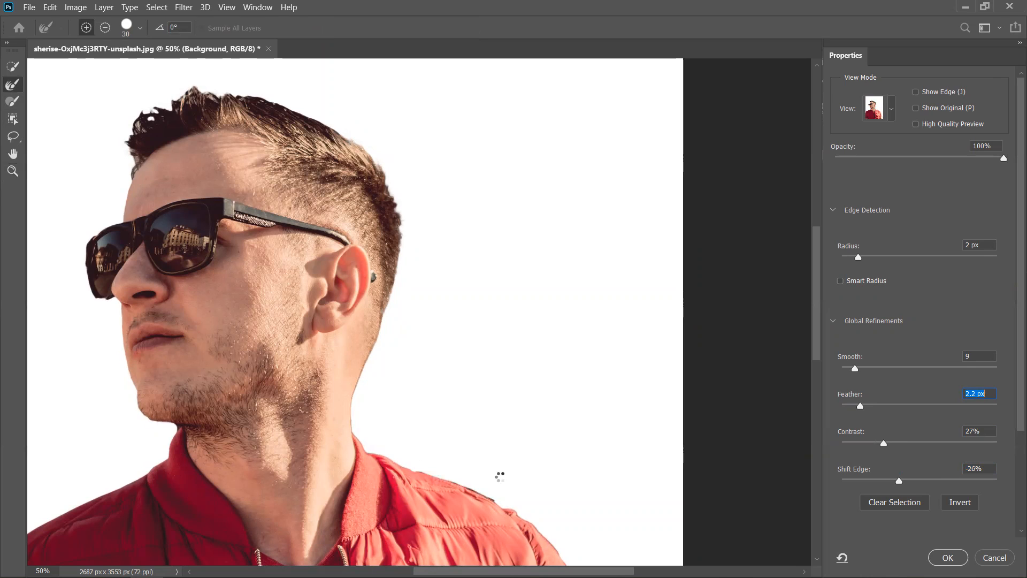
{"action": "key", "text": "alt"}
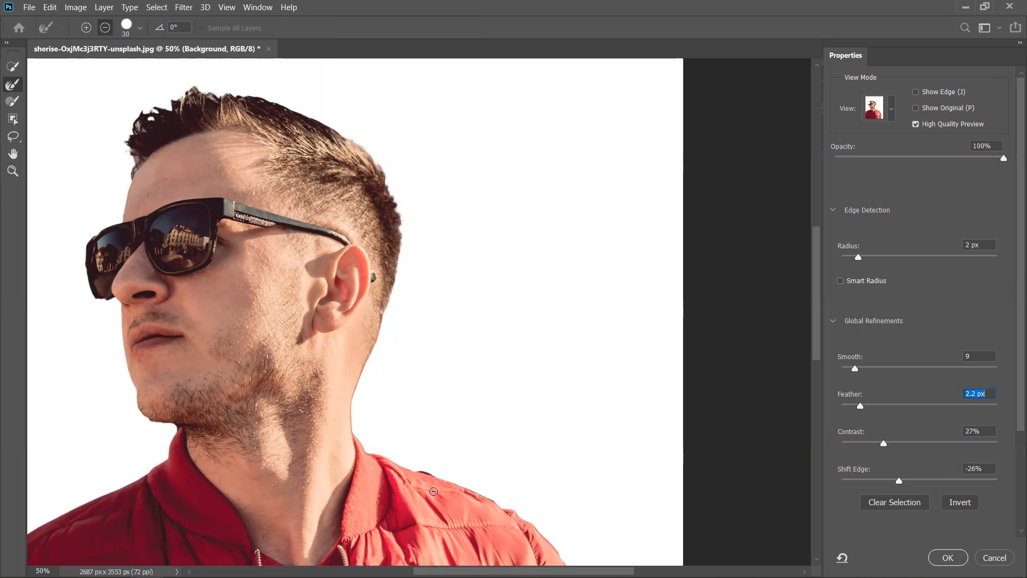
Step: Paint the dark patch on the vest's shoulder edge out of the selection with the Brush tool in subtract mode
{"action": "key", "text": "z"}
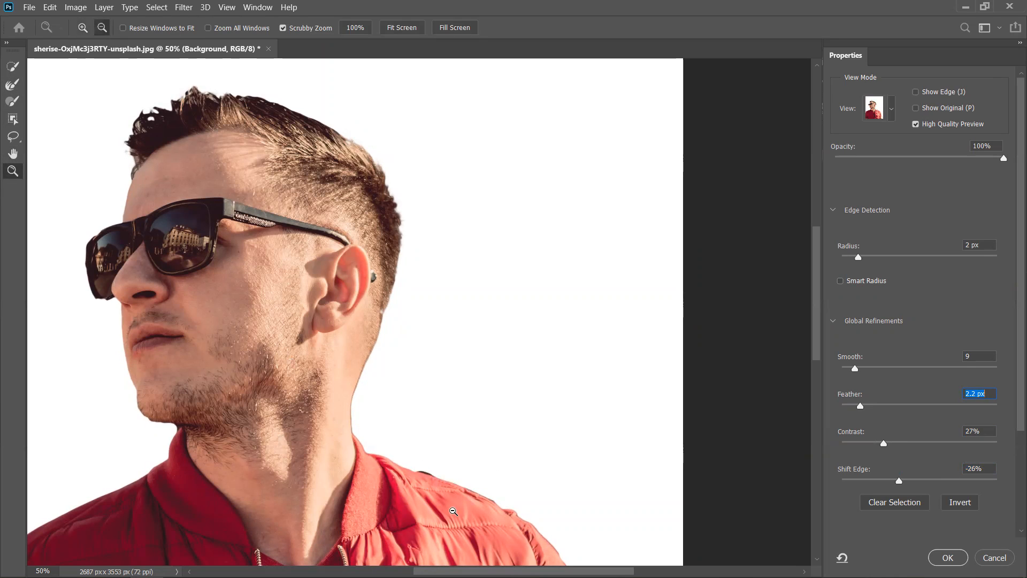
{"action": "left_click", "coordinate": [432, 479], "text": "alt"}
{"action": "left_click", "coordinate": [432, 479]}
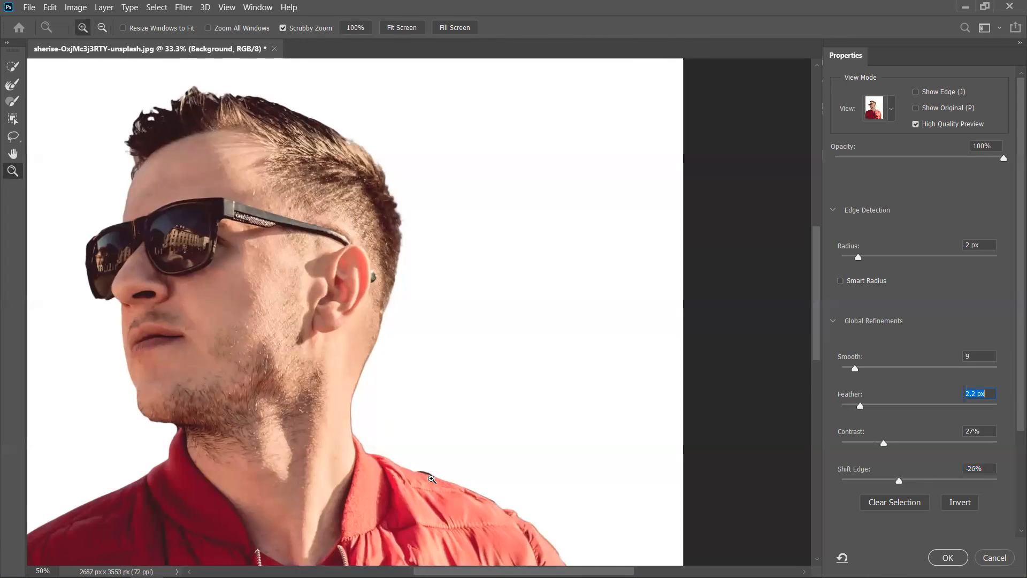
{"action": "left_click", "coordinate": [431, 478]}
{"action": "left_click", "coordinate": [431, 479]}
{"action": "left_click", "coordinate": [432, 478]}
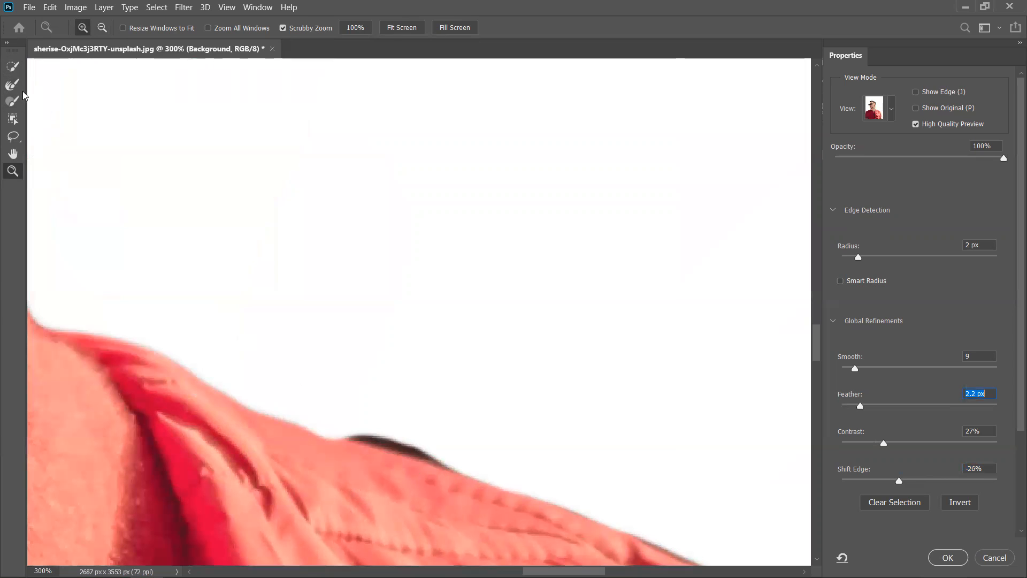
{"action": "left_click", "coordinate": [14, 101]}
{"action": "left_click", "coordinate": [105, 28]}
{"action": "key", "text": "bracketleft"}
{"action": "key", "text": "bracketleft"}
{"action": "key", "text": "bracketleft"}
{"action": "key", "text": "bracketleft"}
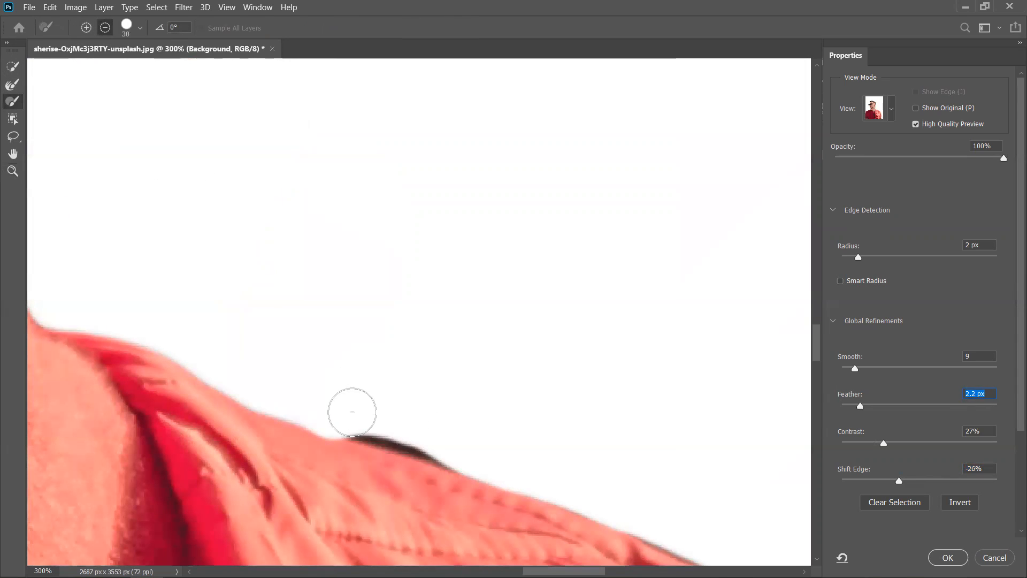
{"action": "mouse_move", "coordinate": [524, 452]}
{"action": "left_mouse_down"}
{"action": "mouse_move", "coordinate": [406, 435]}
{"action": "mouse_move", "coordinate": [593, 467]}
{"action": "left_mouse_up"}
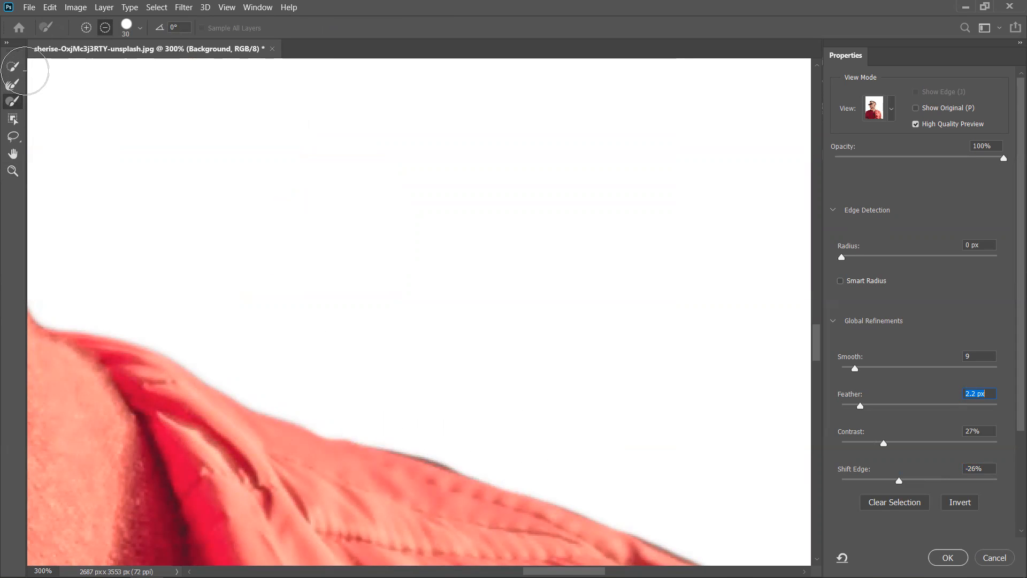
Step: Check the whole cutout and set the edge Contrast to 13%
{"action": "left_click", "coordinate": [13, 171]}
{"action": "key", "text": "alt"}
{"action": "left_click_drag", "start_coordinate": [378, 304], "coordinate": [378, 302]}
{"action": "left_click", "coordinate": [408, 349], "text": "alt"}
{"action": "left_click", "coordinate": [408, 348], "text": "alt"}
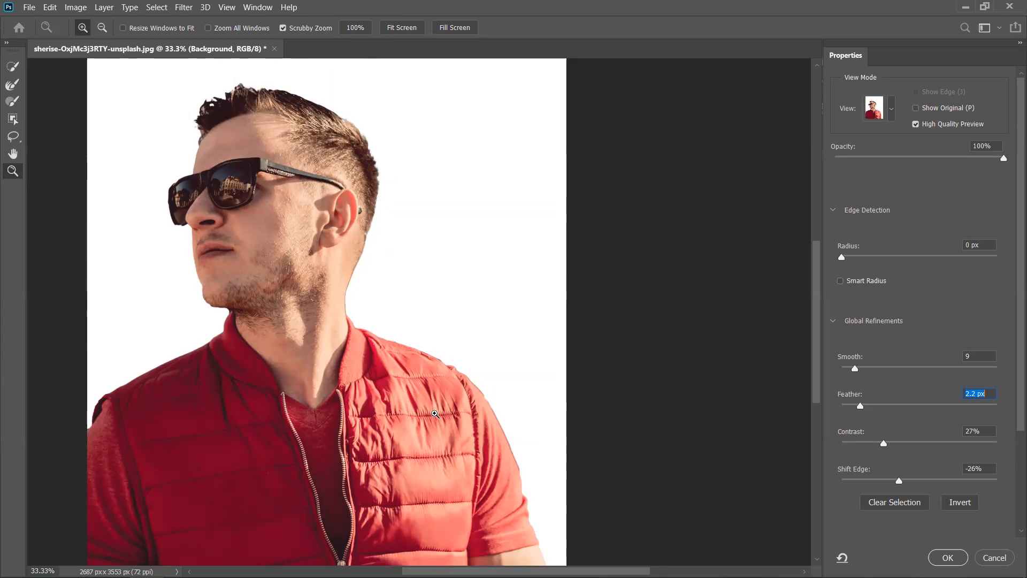
{"action": "scroll", "coordinate": [1012, 300], "scroll_direction": "down", "scroll_amount": 3}
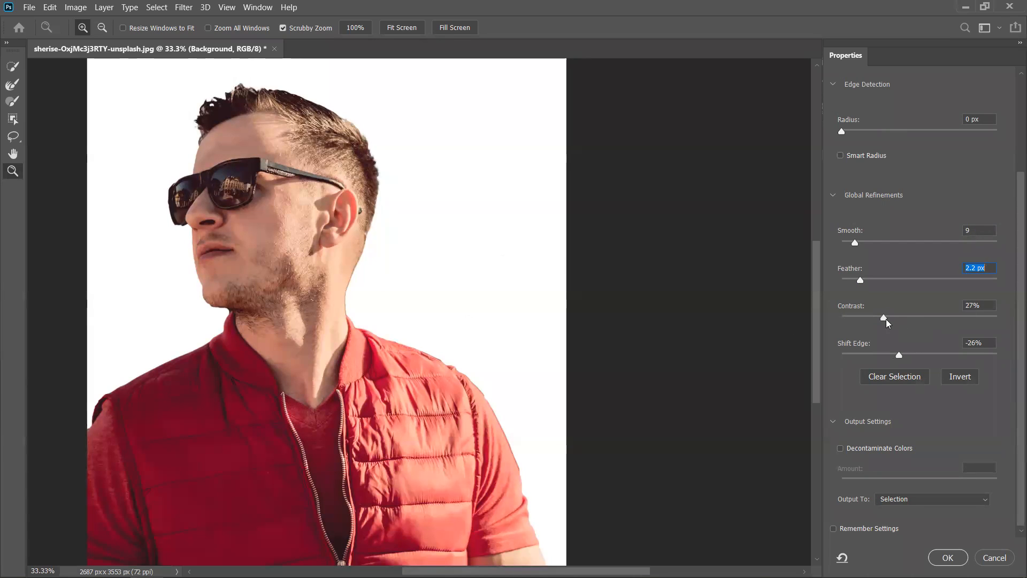
{"action": "mouse_move", "coordinate": [864, 319]}
{"action": "left_mouse_down"}
{"action": "mouse_move", "coordinate": [895, 327]}
{"action": "mouse_move", "coordinate": [859, 336]}
{"action": "left_mouse_up"}
Step: Output the refined selection as New Layer with Layer Mask and apply it
{"action": "left_click", "coordinate": [932, 500]}
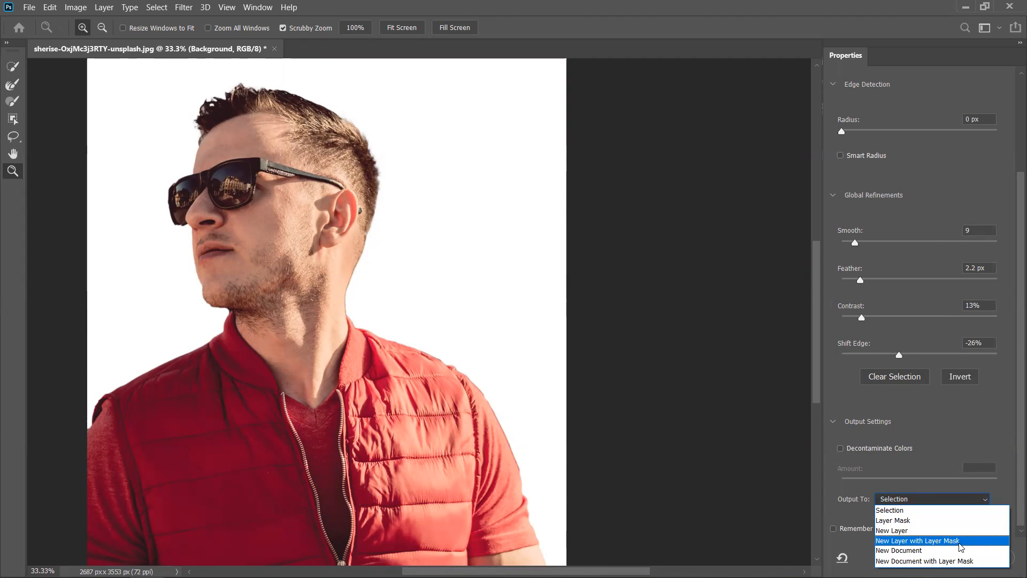
{"action": "left_click", "coordinate": [972, 541]}
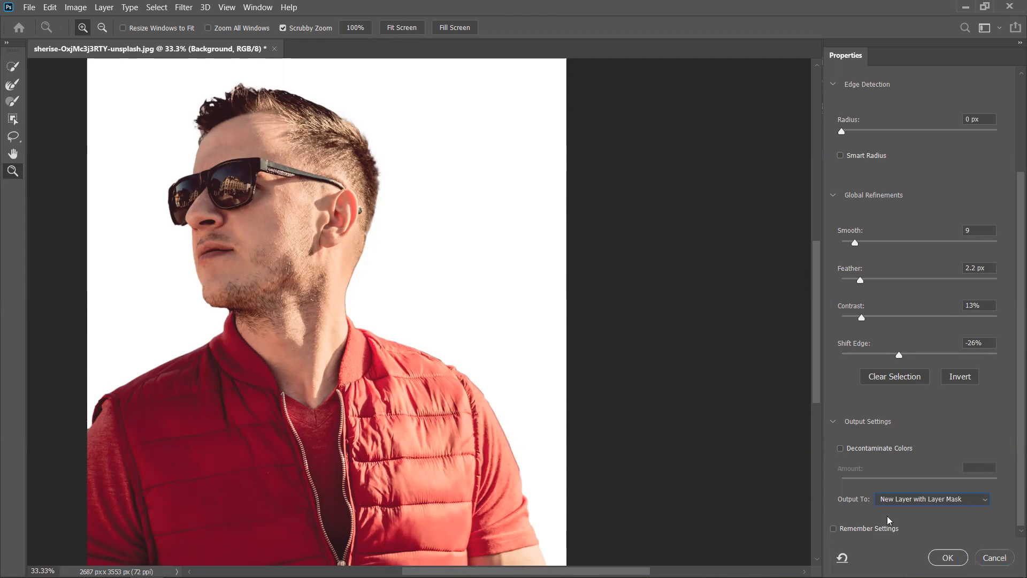
{"action": "left_click", "coordinate": [947, 556]}
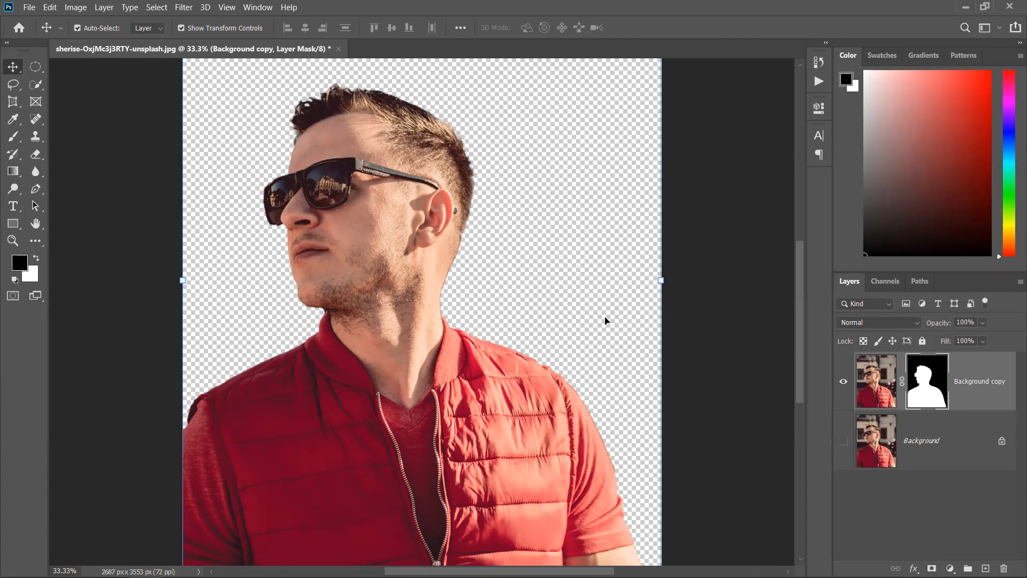
{"action": "left_click", "coordinate": [156, 7]}
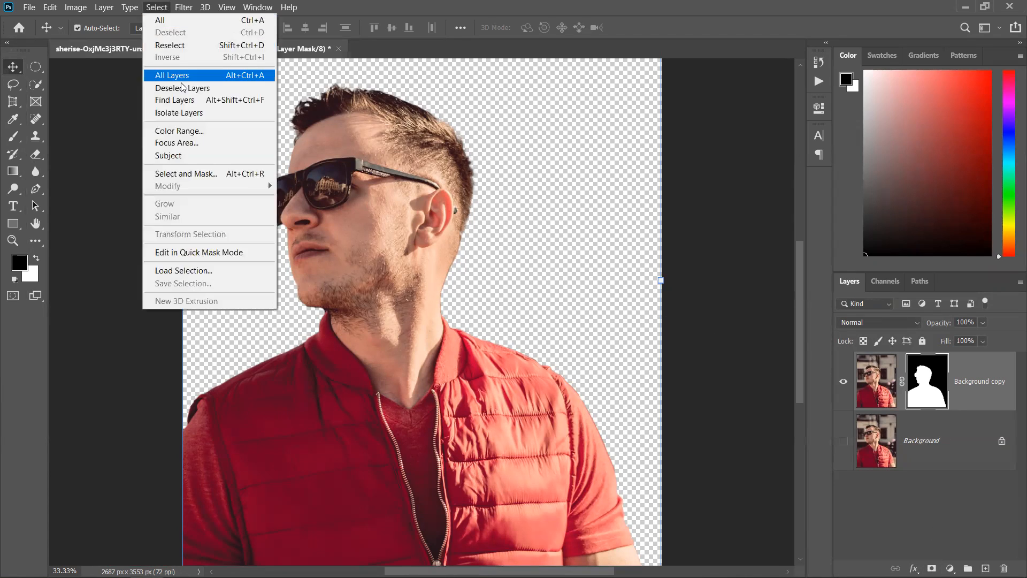
{"action": "left_click", "coordinate": [711, 181]}
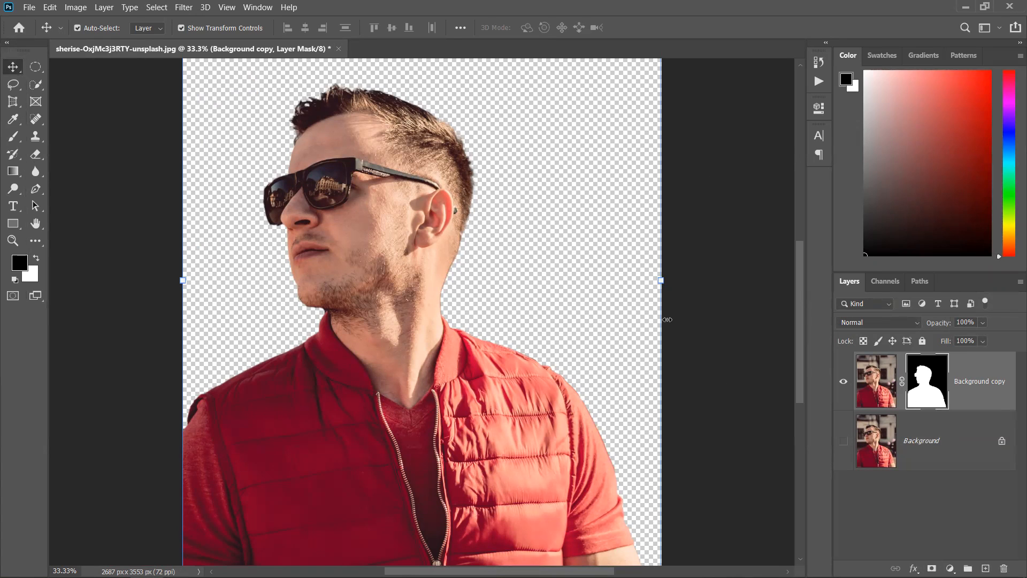
Step: Open the photo of the red Jeep in a dry field from the Downloads folder
{"action": "left_click", "coordinate": [29, 7]}
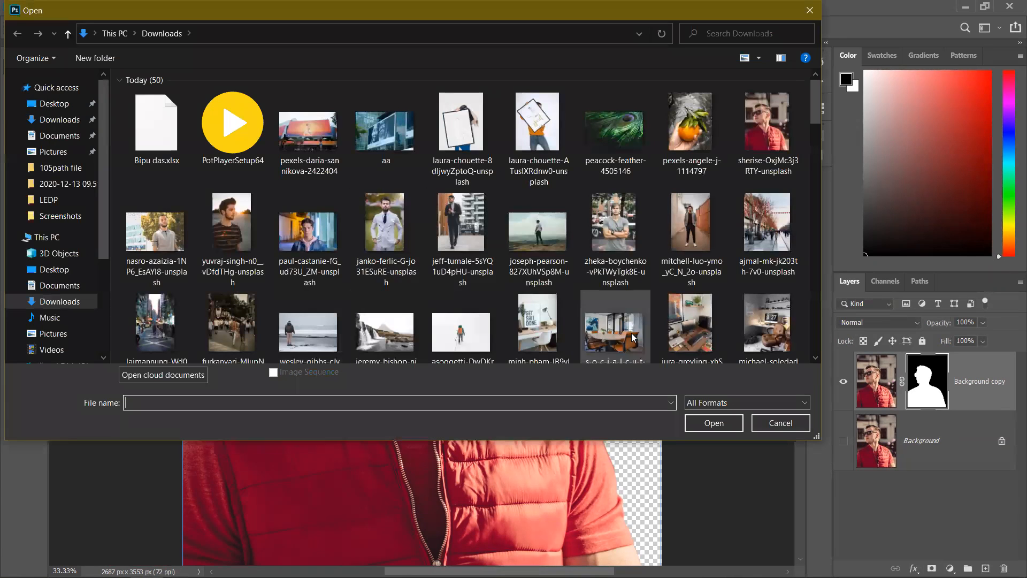
{"action": "scroll", "coordinate": [457, 318], "scroll_direction": "down", "scroll_amount": 1}
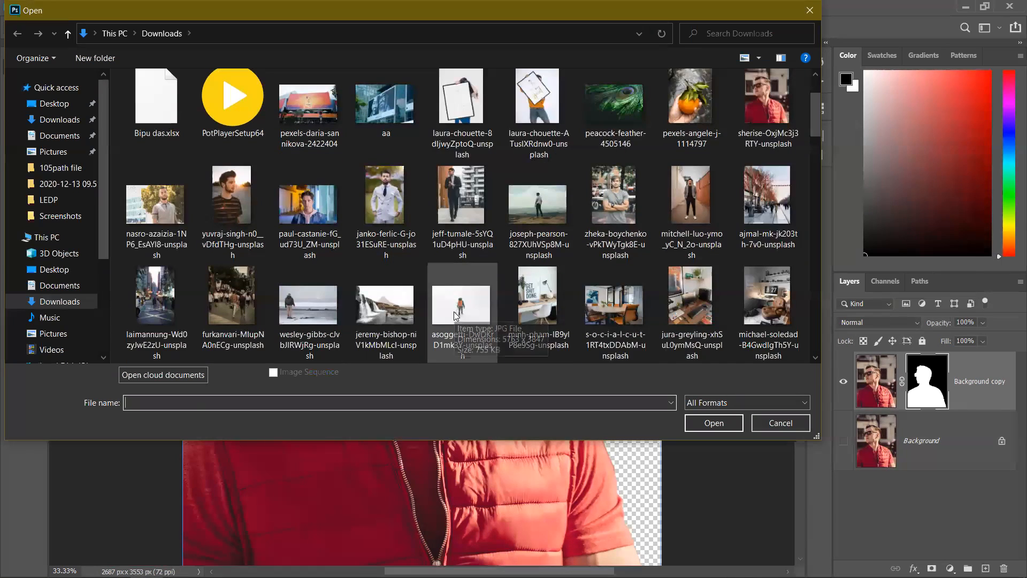
{"action": "scroll", "coordinate": [456, 316], "scroll_direction": "down", "scroll_amount": 4}
{"action": "scroll", "coordinate": [457, 315], "scroll_direction": "down", "scroll_amount": 6}
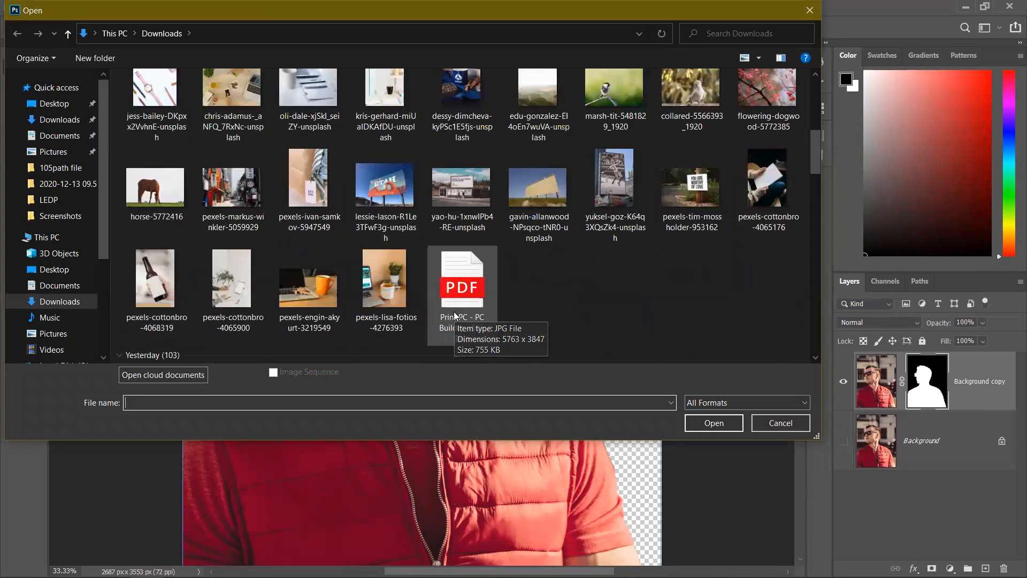
{"action": "scroll", "coordinate": [620, 229], "scroll_direction": "down", "scroll_amount": 4}
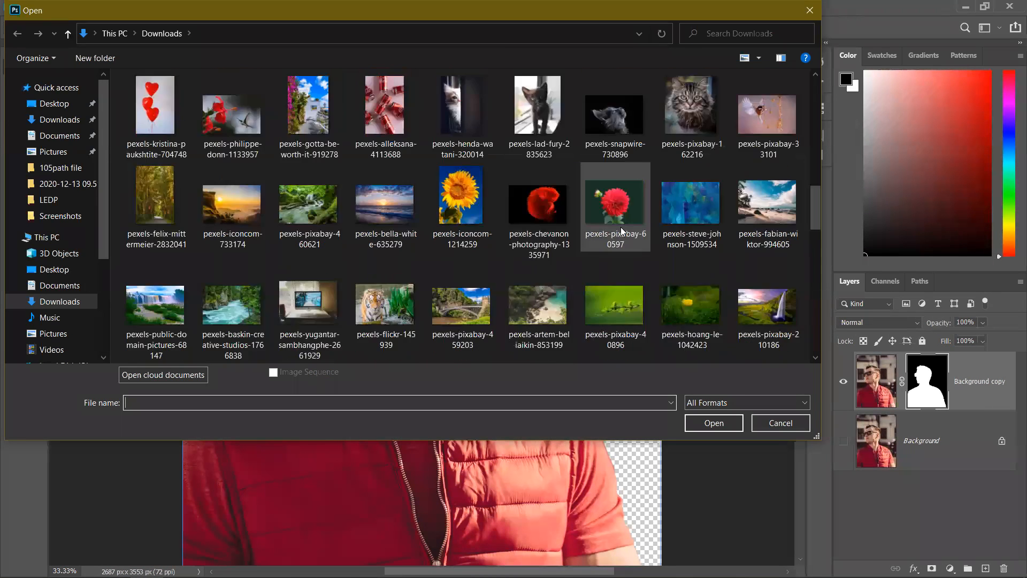
{"action": "scroll", "coordinate": [337, 264], "scroll_direction": "down", "scroll_amount": 2}
{"action": "scroll", "coordinate": [335, 263], "scroll_direction": "down", "scroll_amount": 2}
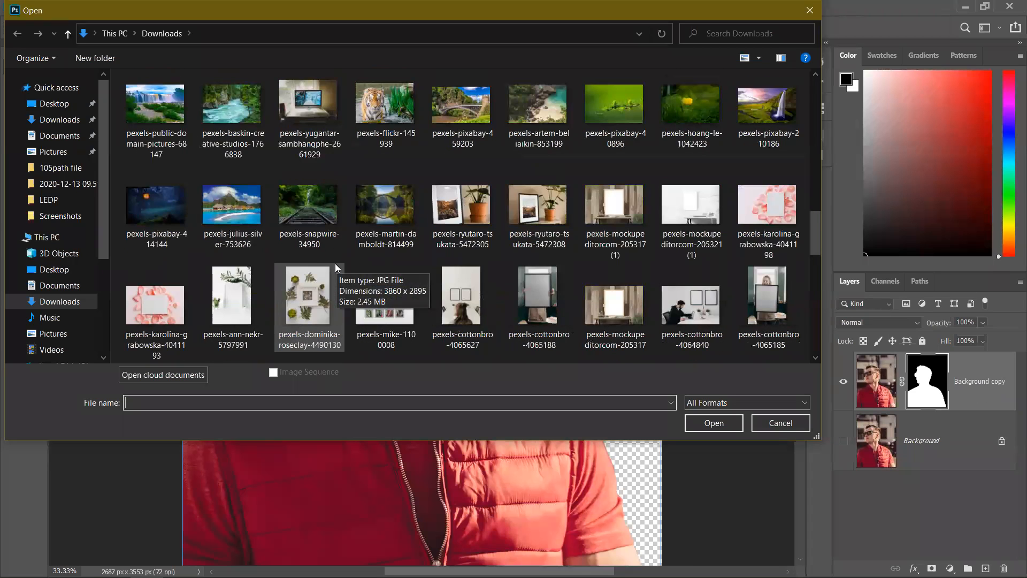
{"action": "scroll", "coordinate": [227, 281], "scroll_direction": "down", "scroll_amount": 4}
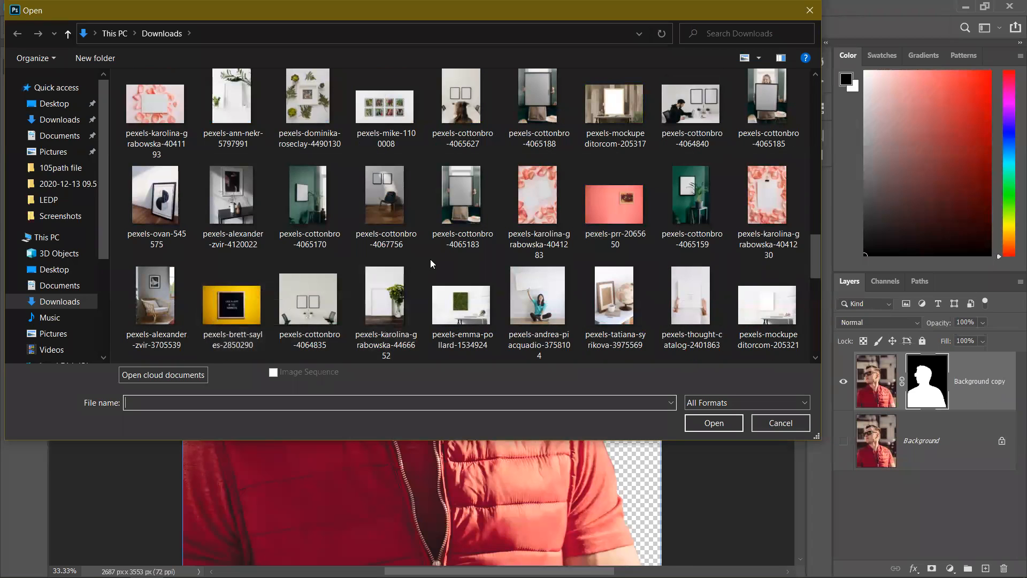
{"action": "scroll", "coordinate": [520, 242], "scroll_direction": "down", "scroll_amount": 6}
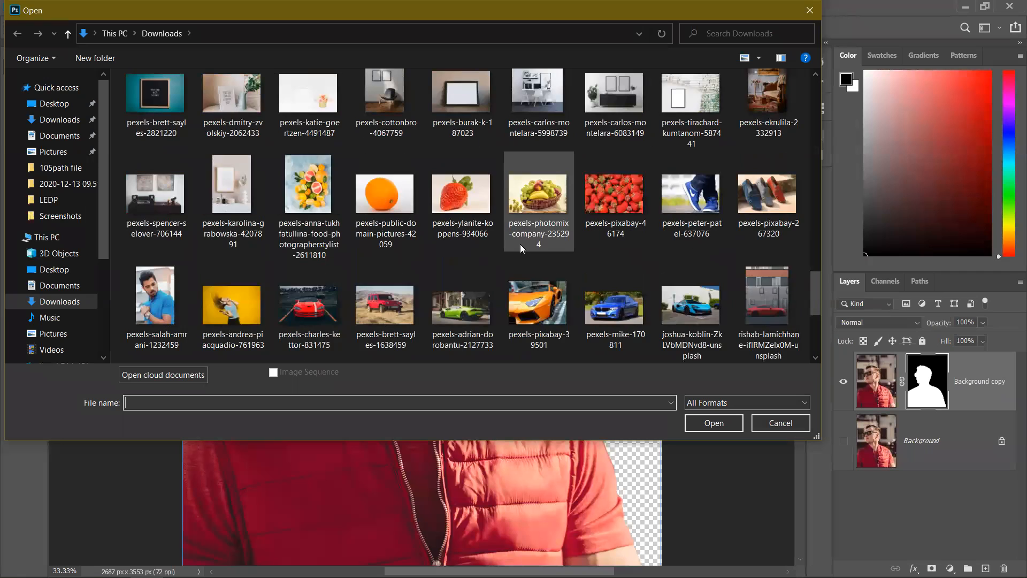
{"action": "scroll", "coordinate": [520, 244], "scroll_direction": "down", "scroll_amount": 2}
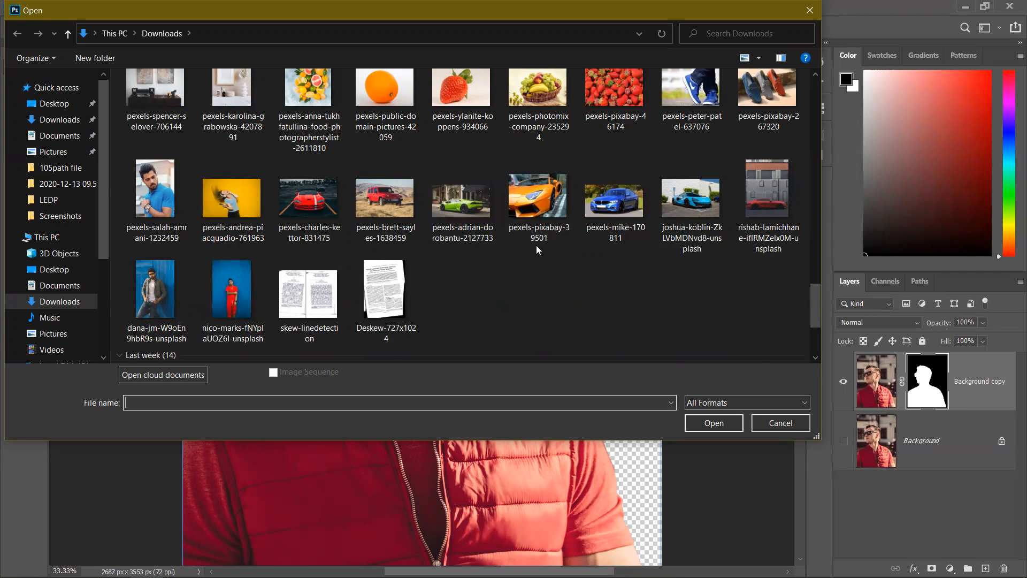
{"action": "left_click", "coordinate": [400, 206]}
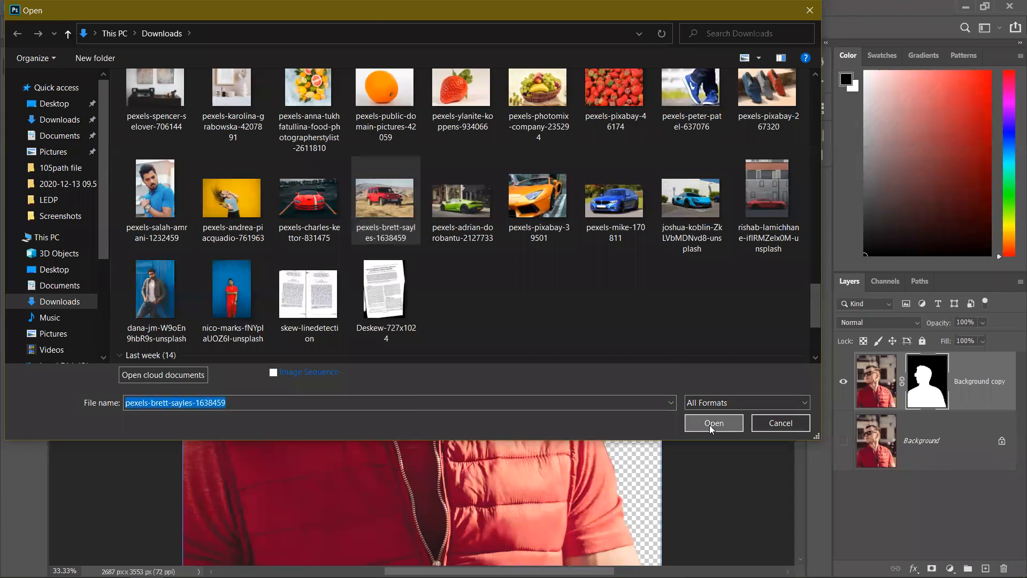
{"action": "left_click", "coordinate": [709, 423]}
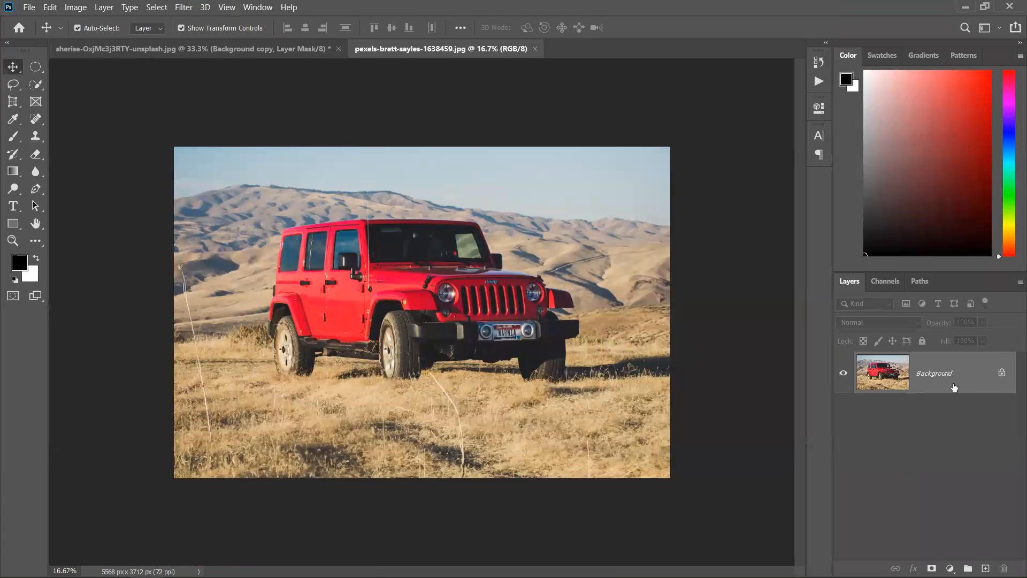
Step: Unlock the Jeep photo's layer and bring it into the portrait document beneath the masked Background copy layer
{"action": "left_click", "coordinate": [1002, 373]}
{"action": "left_click_drag", "start_coordinate": [275, 212], "coordinate": [302, 201]}
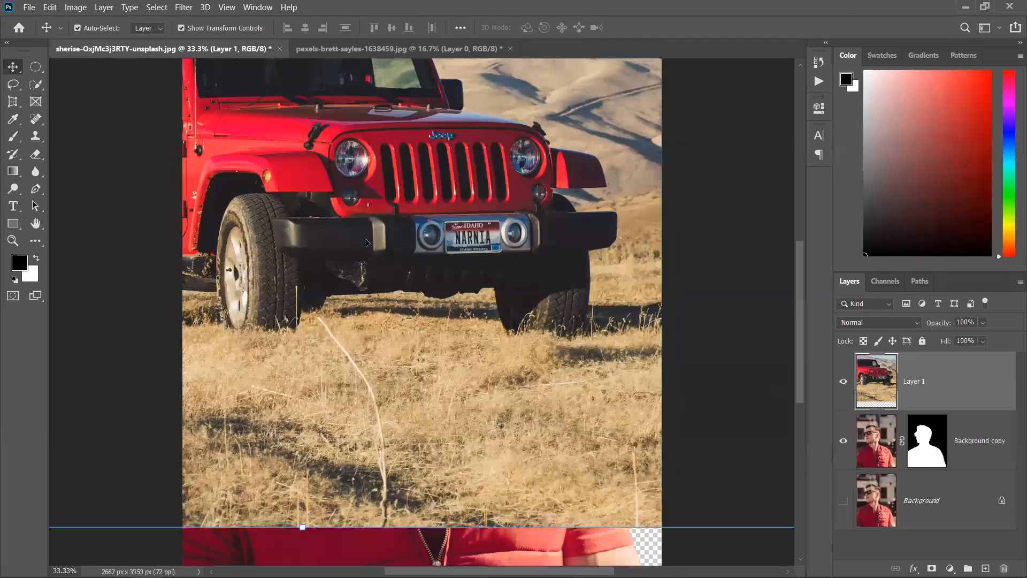
{"action": "left_click_drag", "start_coordinate": [969, 411], "coordinate": [967, 466]}
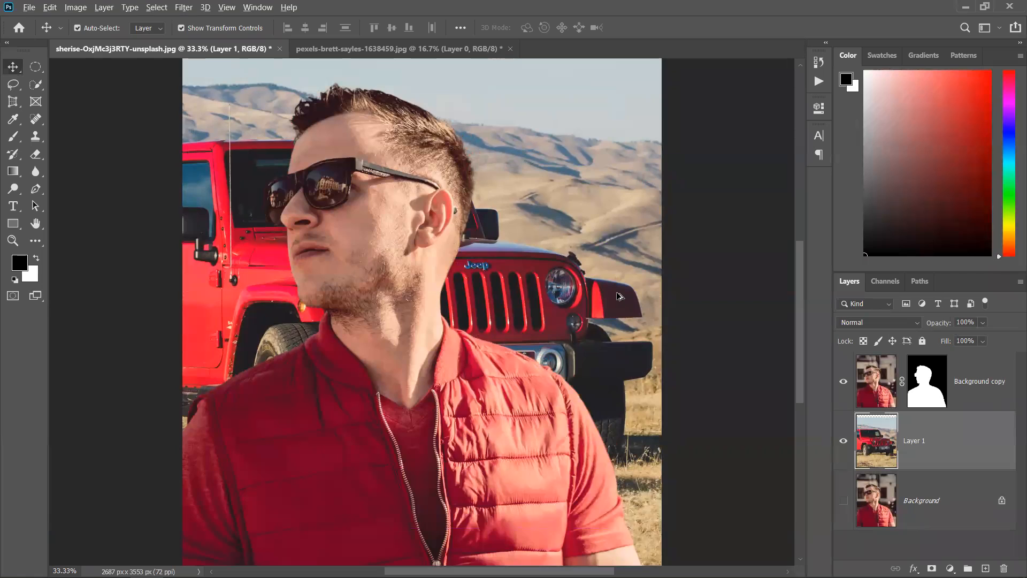
{"action": "scroll", "coordinate": [618, 297], "scroll_direction": "down", "scroll_amount": 5}
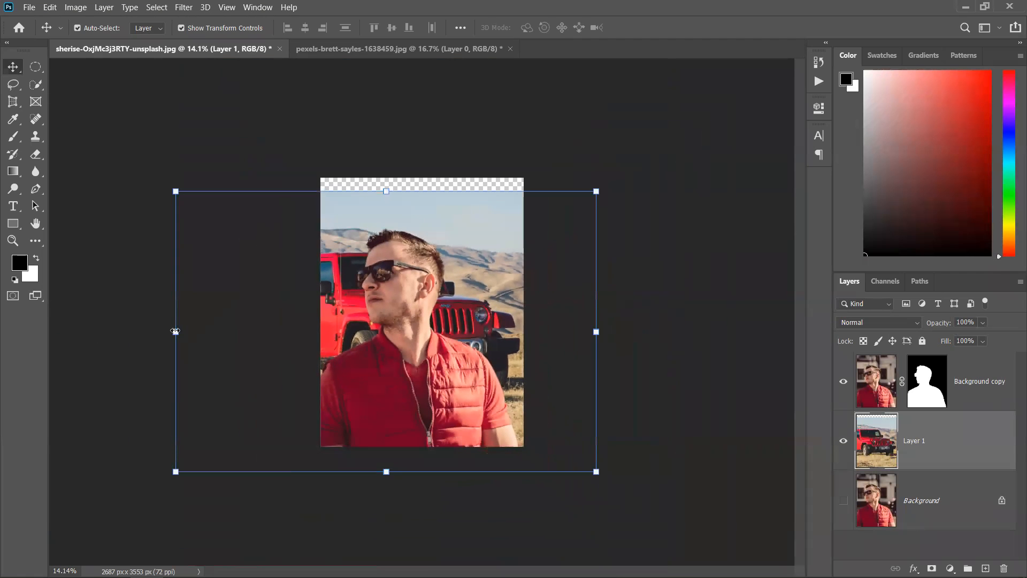
Step: Scale the Jeep layer to about 74% and reposition it so the whole front of the Jeep shows beside the man's head
{"action": "left_click_drag", "start_coordinate": [176, 332], "coordinate": [231, 332]}
{"action": "left_click_drag", "start_coordinate": [471, 321], "coordinate": [489, 271]}
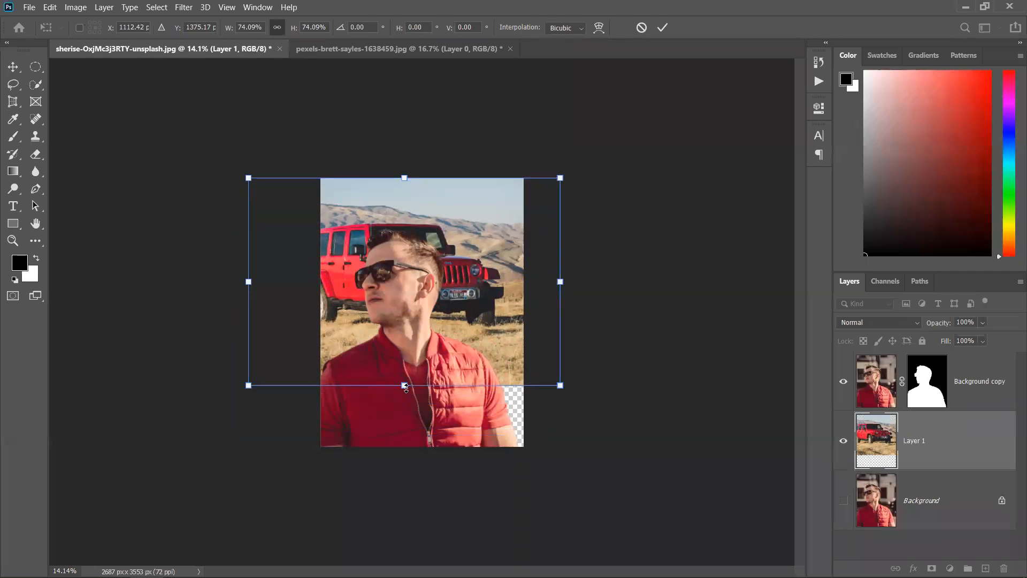
{"action": "left_click_drag", "start_coordinate": [517, 348], "coordinate": [551, 342]}
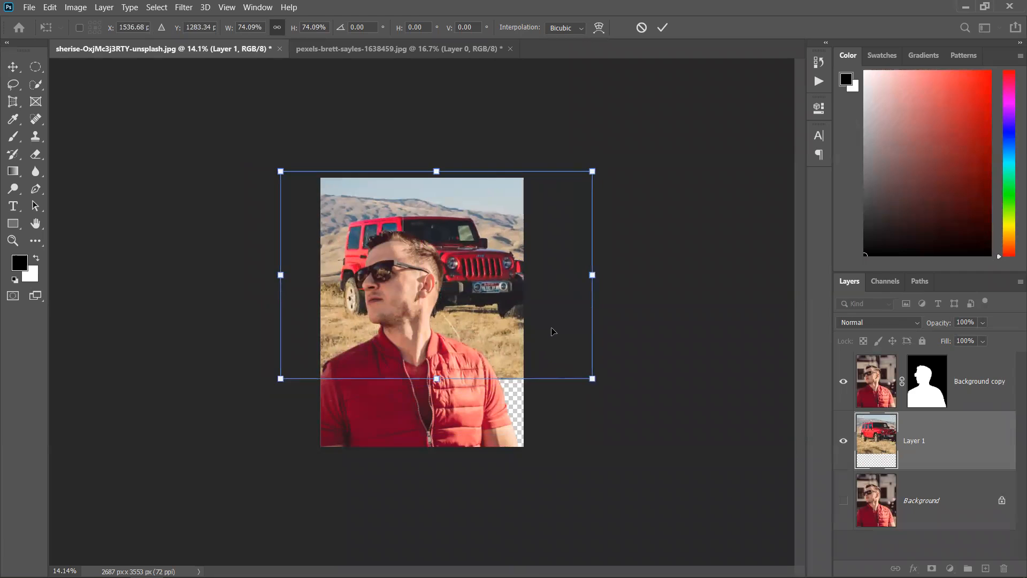
{"action": "key", "text": "Return"}
{"action": "left_click_drag", "start_coordinate": [437, 378], "coordinate": [436, 445]}
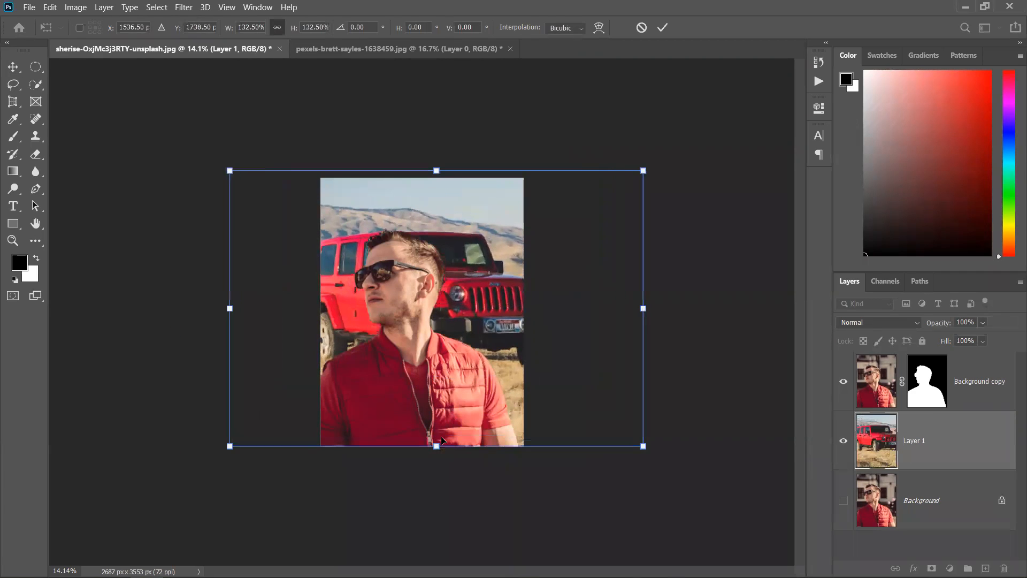
{"action": "key", "text": "ctrl+z"}
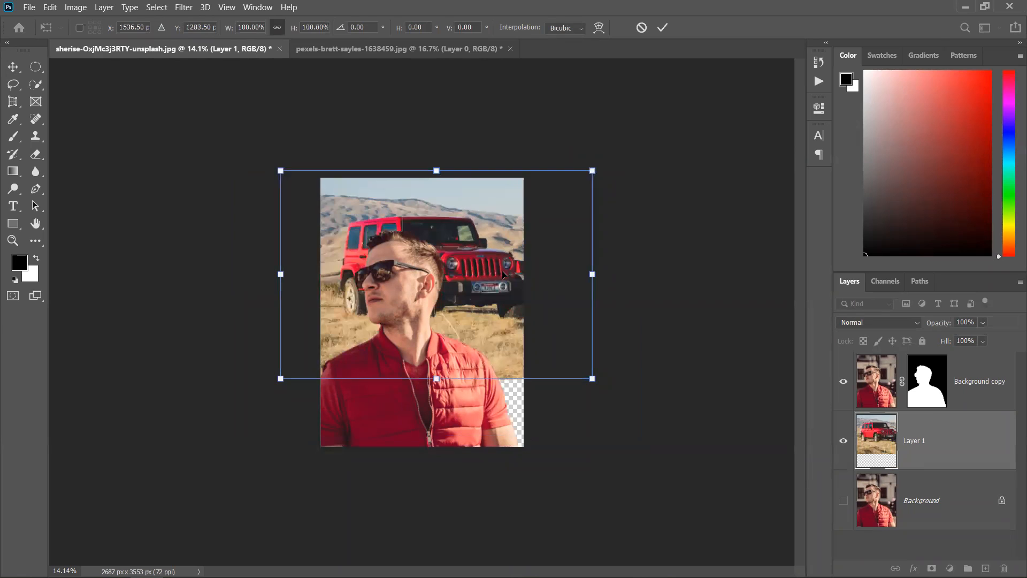
{"action": "key", "text": "Escape"}
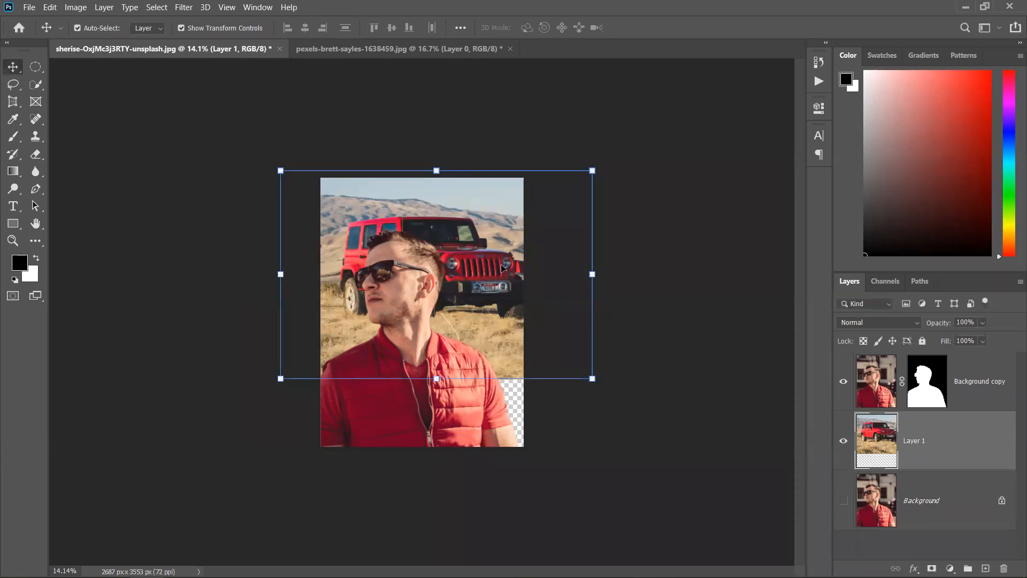
Step: Delete the Jeep layer and open the photo of a busy city street crossing between tall buildings from the Downloads folder
{"action": "key", "text": "Delete"}
{"action": "left_click", "coordinate": [30, 7]}
{"action": "left_click", "coordinate": [44, 32]}
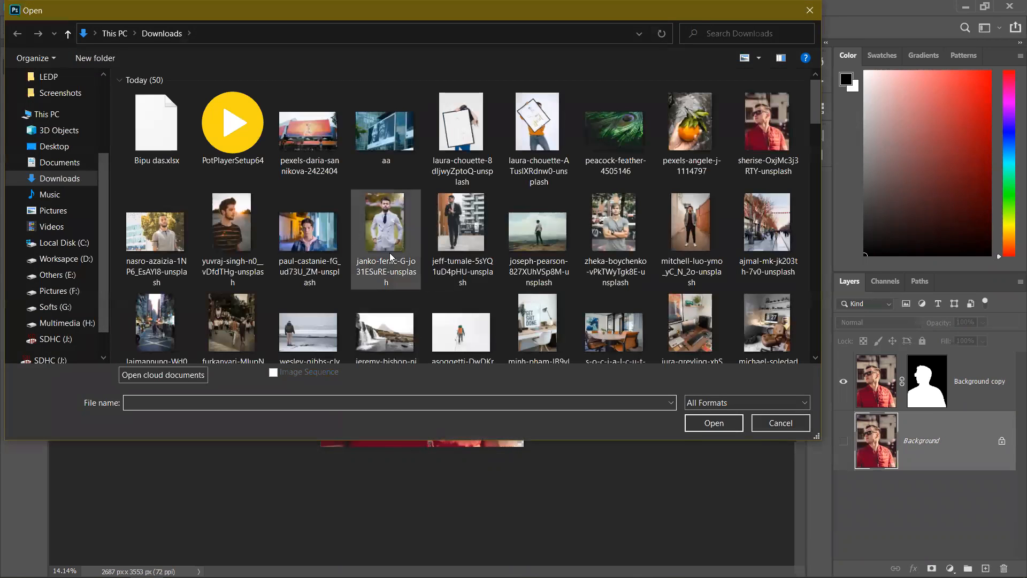
{"action": "scroll", "coordinate": [386, 264], "scroll_direction": "down", "scroll_amount": 1}
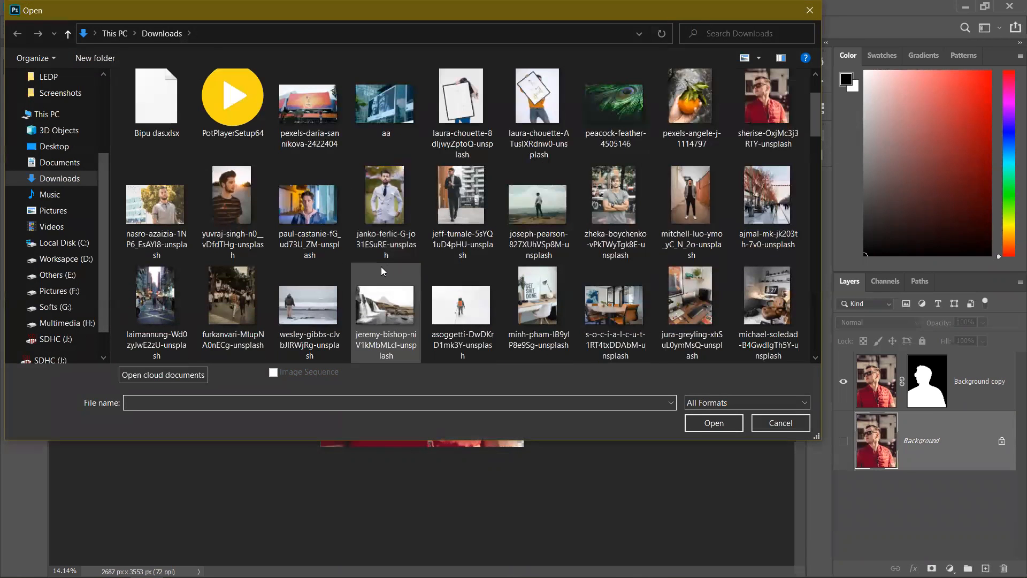
{"action": "left_click", "coordinate": [153, 314]}
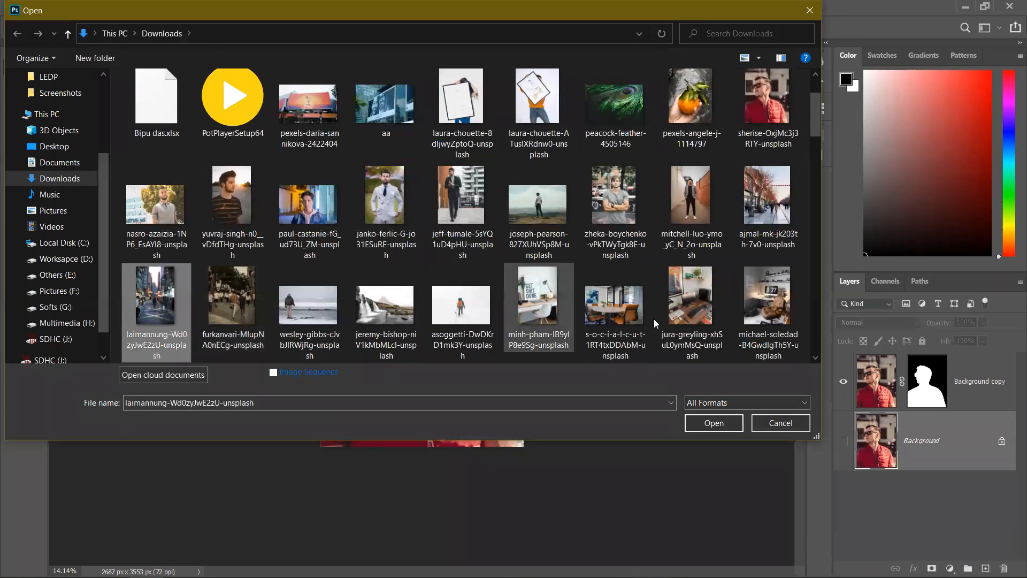
{"action": "left_click", "coordinate": [714, 423]}
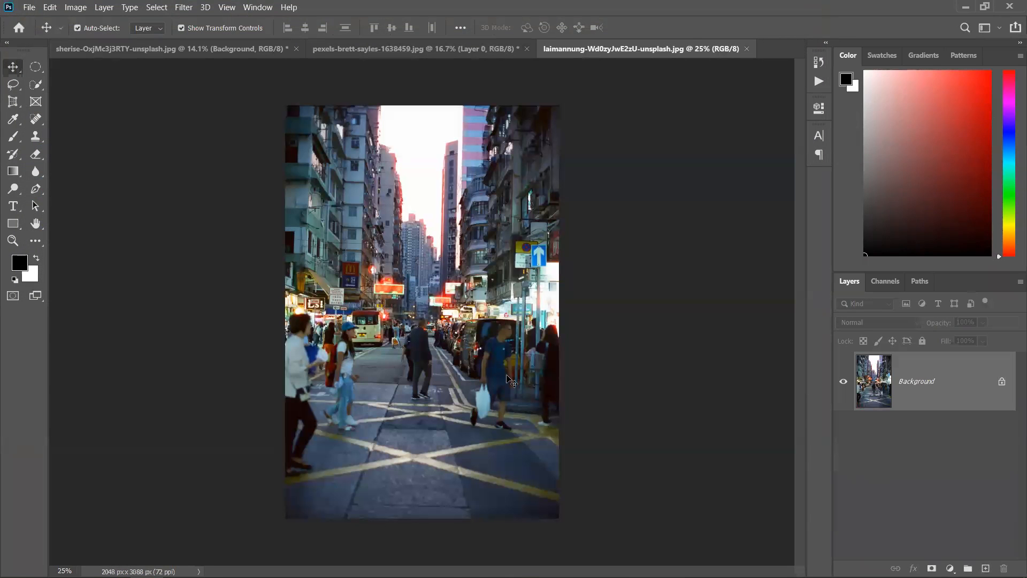
Step: Unlock the street photo's layer and bring it into the portrait document beneath the masked Background copy layer
{"action": "left_click", "coordinate": [1001, 381]}
{"action": "left_click_drag", "start_coordinate": [413, 169], "coordinate": [395, 249]}
Step: Scale the street layer to about 132% so it spans the canvas width, position it behind the man, and apply the transform
{"action": "left_click_drag", "start_coordinate": [451, 269], "coordinate": [524, 275]}
{"action": "key", "text": "ctrl+t"}
{"action": "left_click_drag", "start_coordinate": [486, 313], "coordinate": [487, 338]}
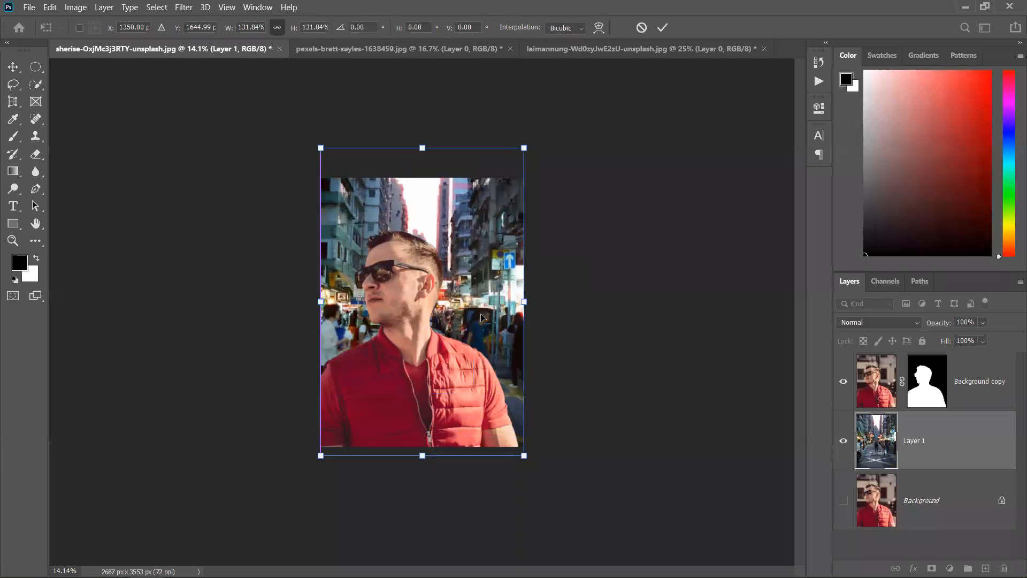
{"action": "left_click", "coordinate": [661, 28]}
{"action": "left_click", "coordinate": [653, 220]}
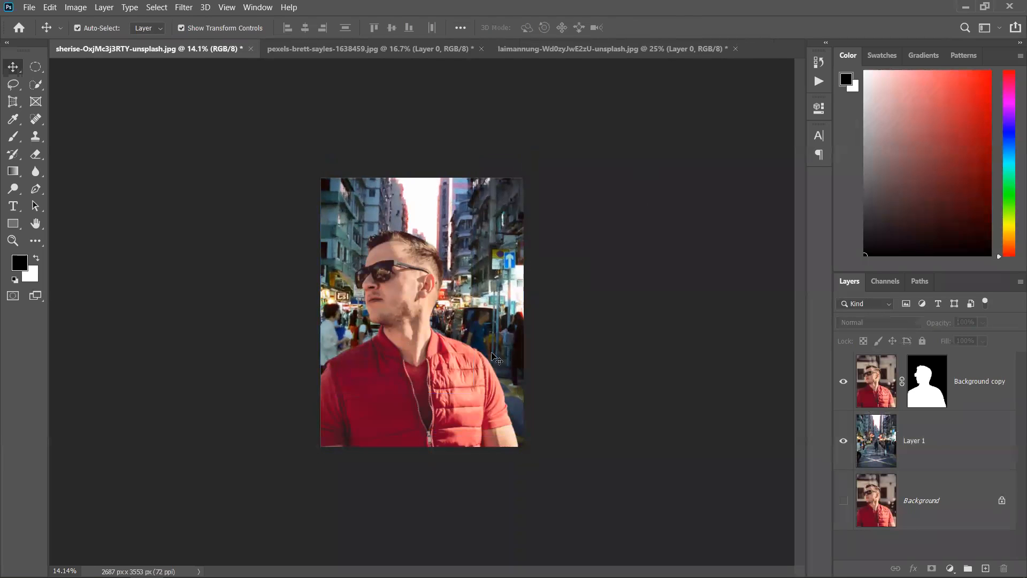